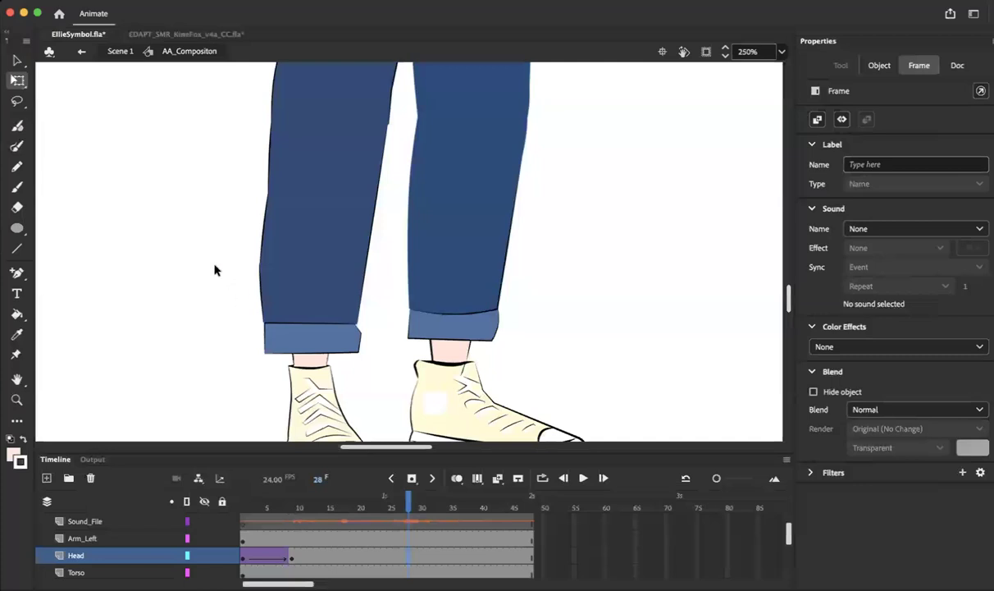
Enlarge the timeline to reveal all layers and look through the character's body-part layers, from Arm_Left down to Hip_Joint.
scroll(214, 269, up, 10)
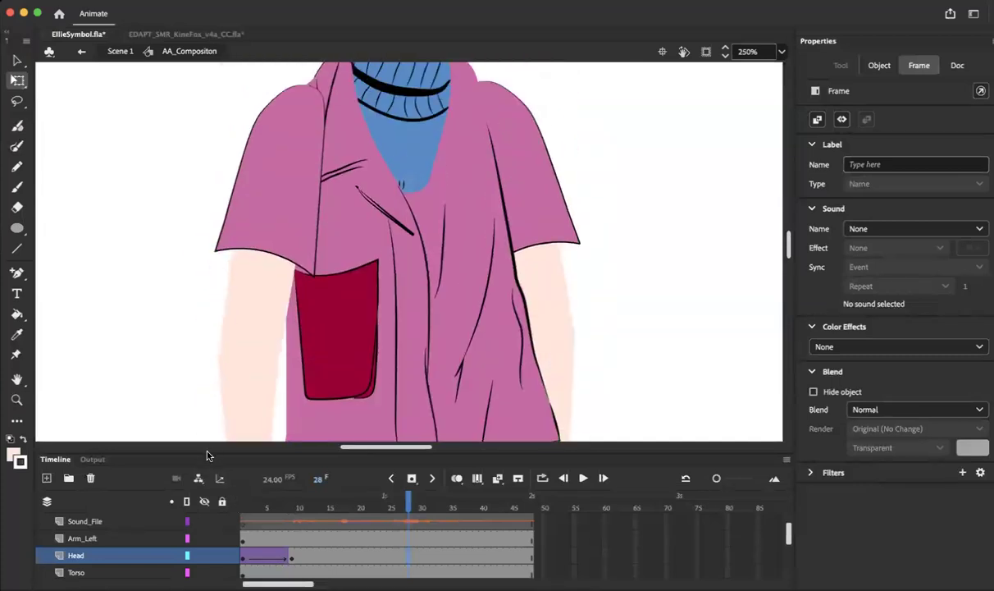
drag(208, 454, 207, 293)
click(72, 398)
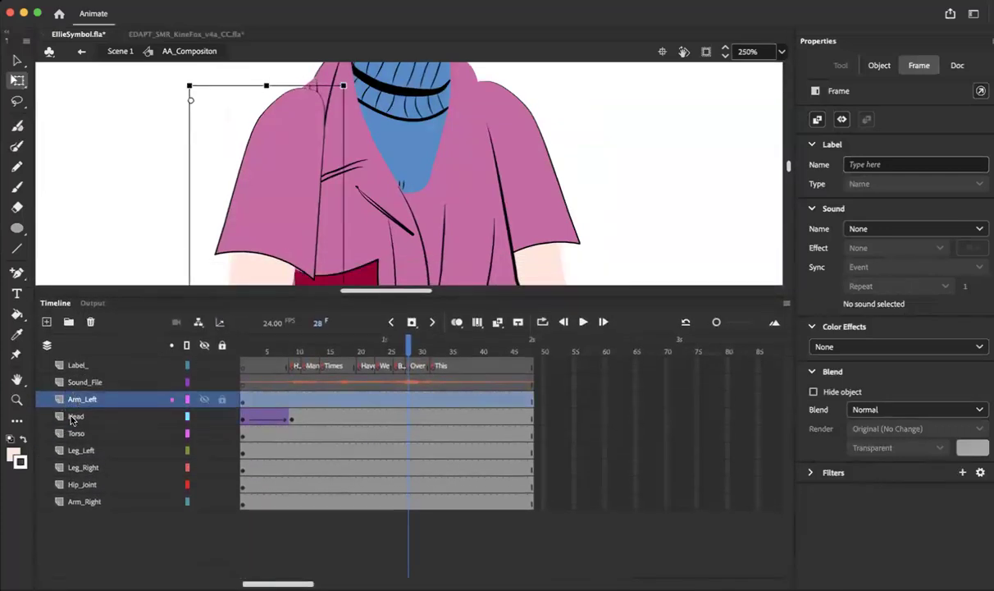
click(72, 415)
click(74, 432)
click(79, 449)
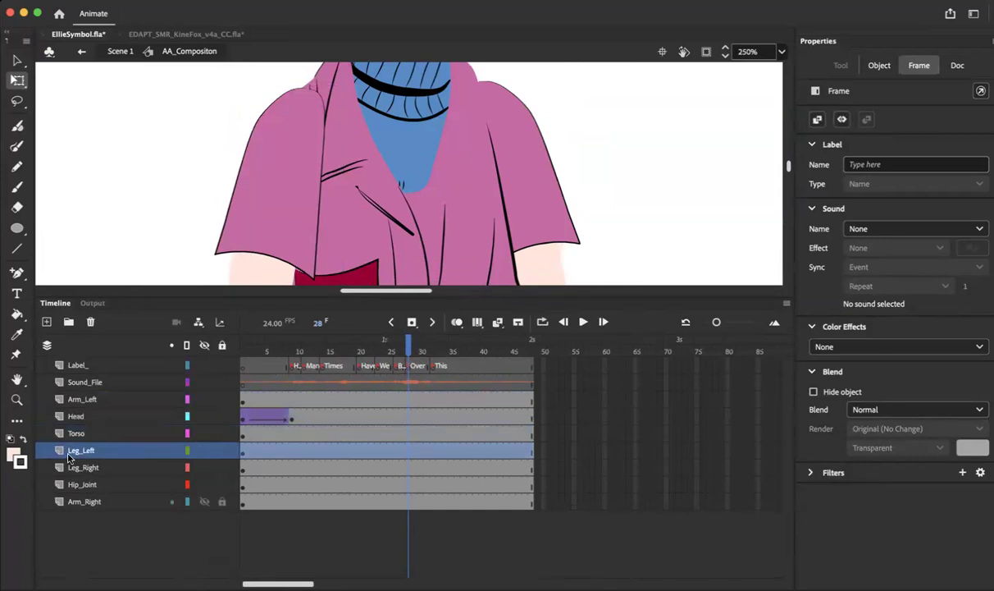
click(82, 483)
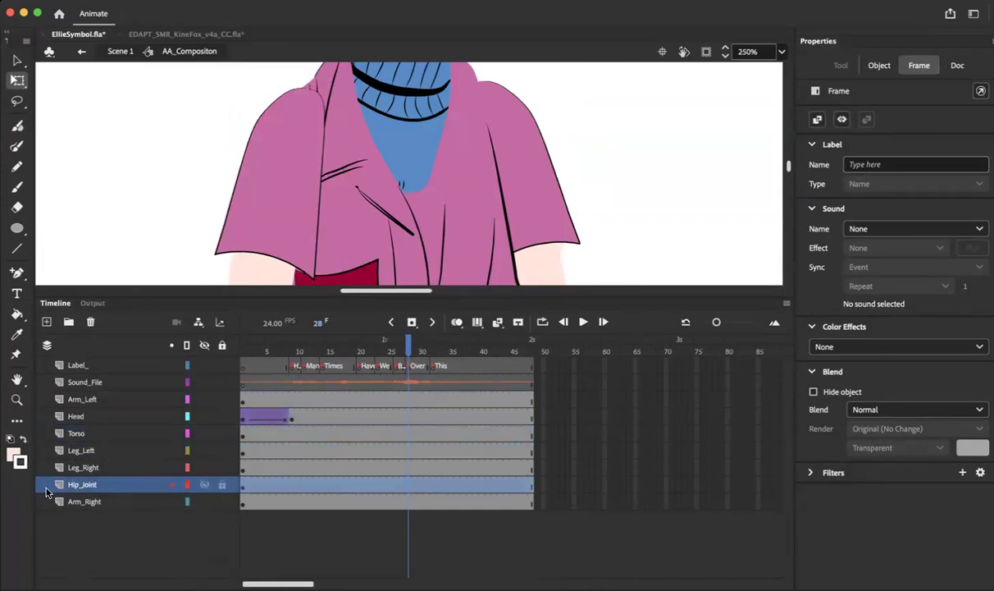
click(73, 416)
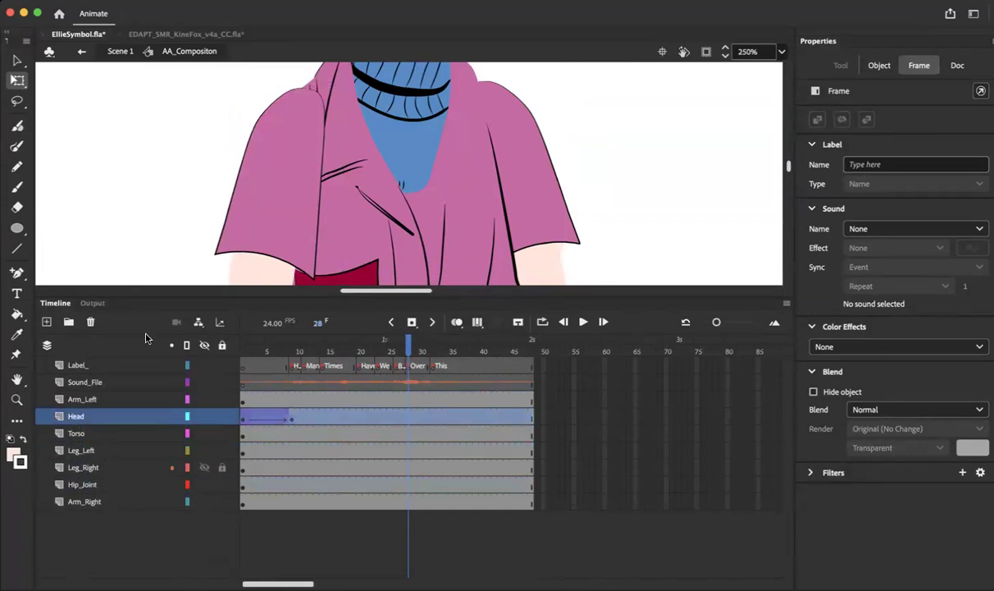
Inspect the Arm_Right layer's properties and the layers nested inside the Arm_Right symbol.
click(71, 504)
double_click(74, 501)
double_click(58, 501)
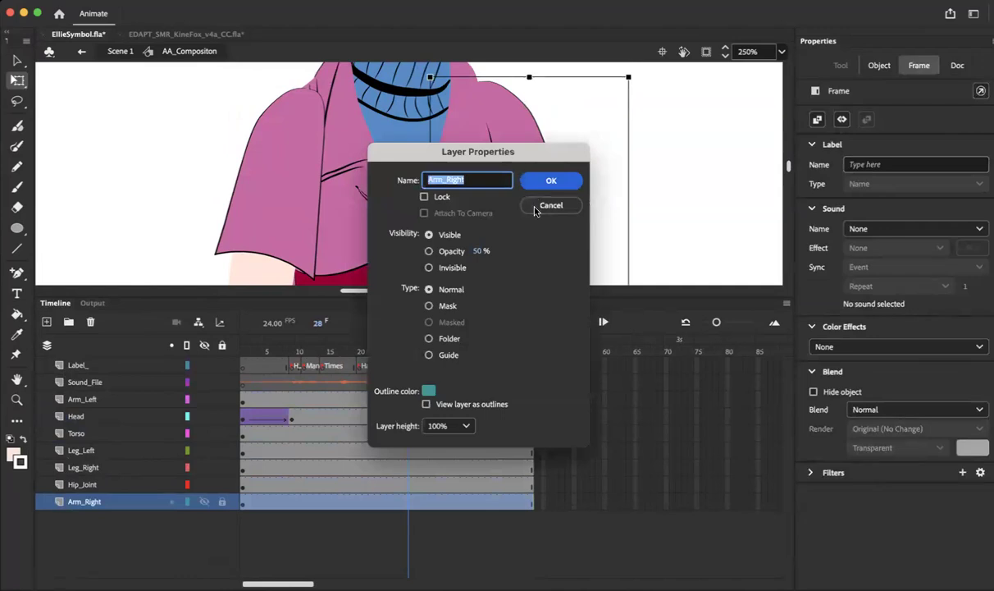
click(534, 210)
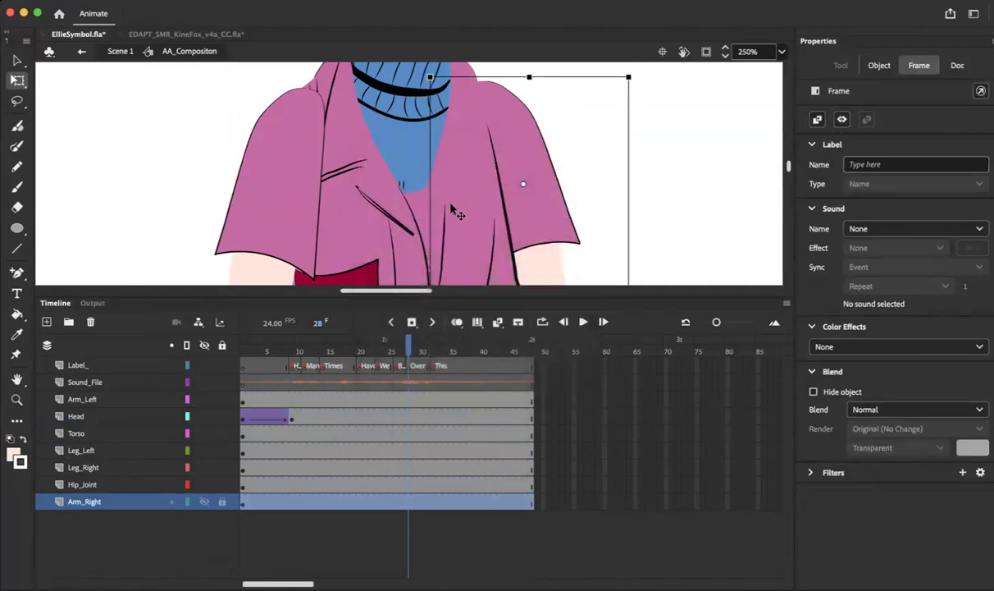
double_click(519, 156)
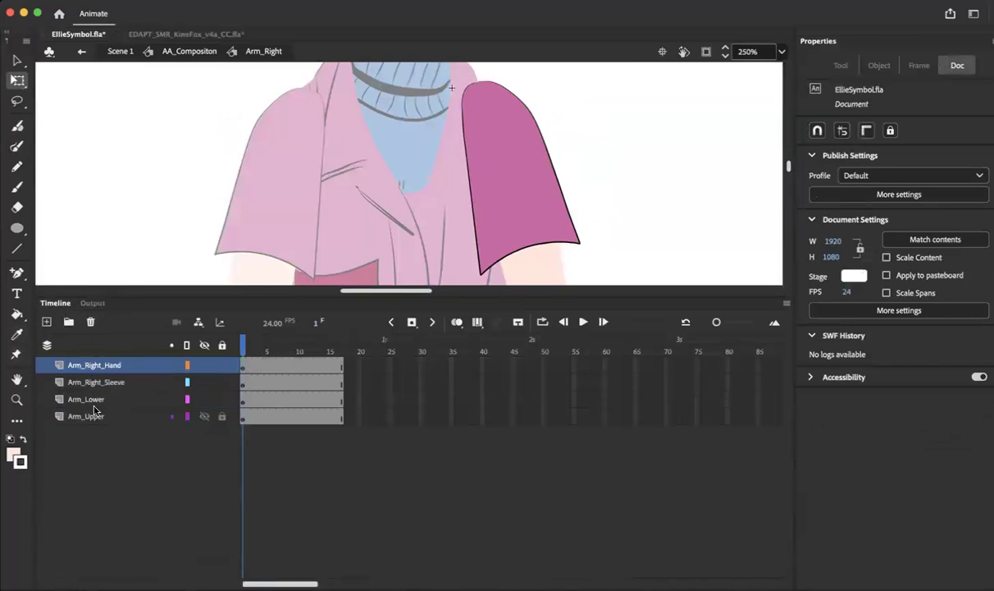
double_click(111, 200)
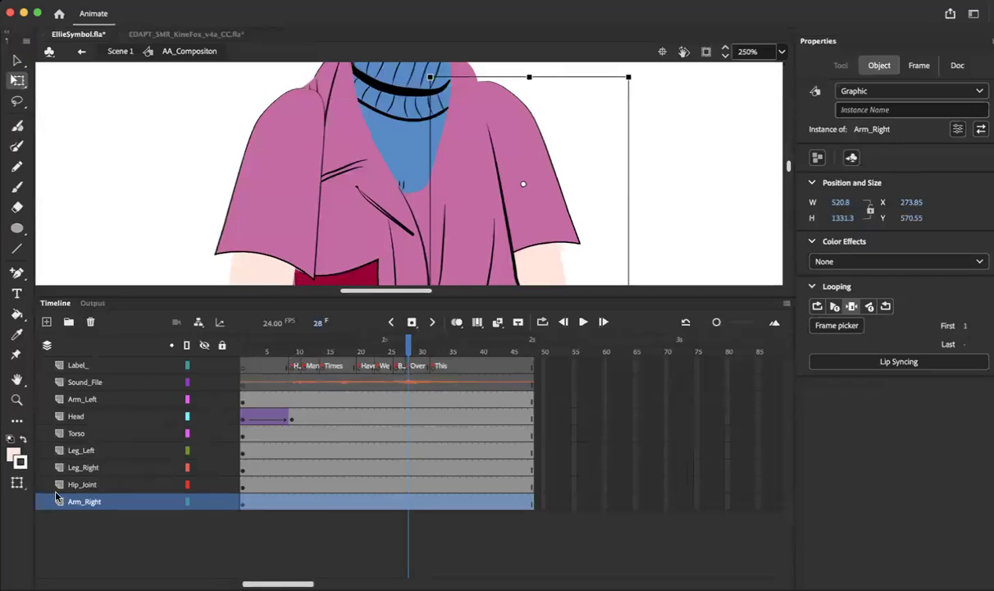
click(74, 419)
double_click(75, 417)
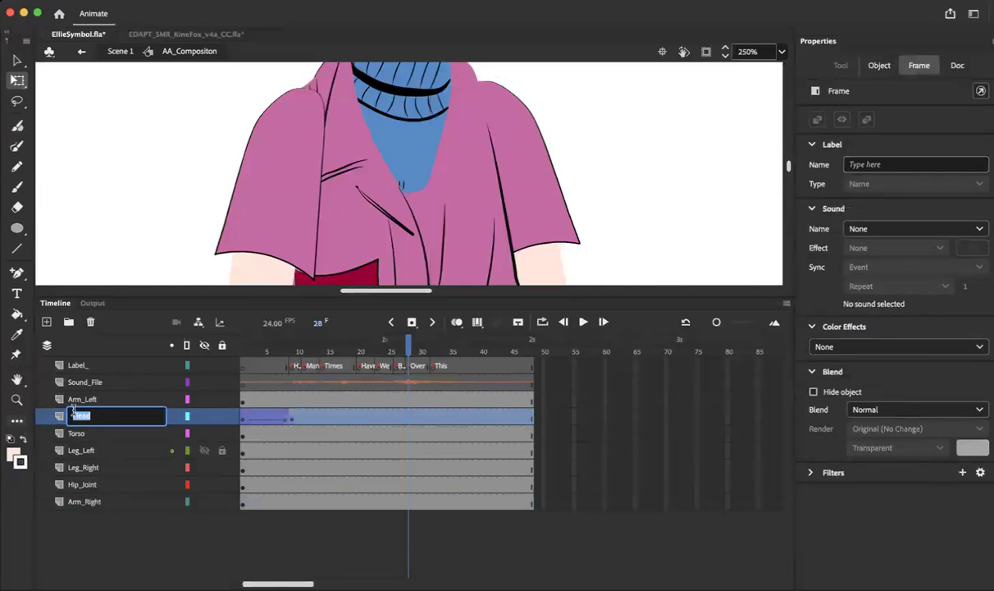
click(73, 532)
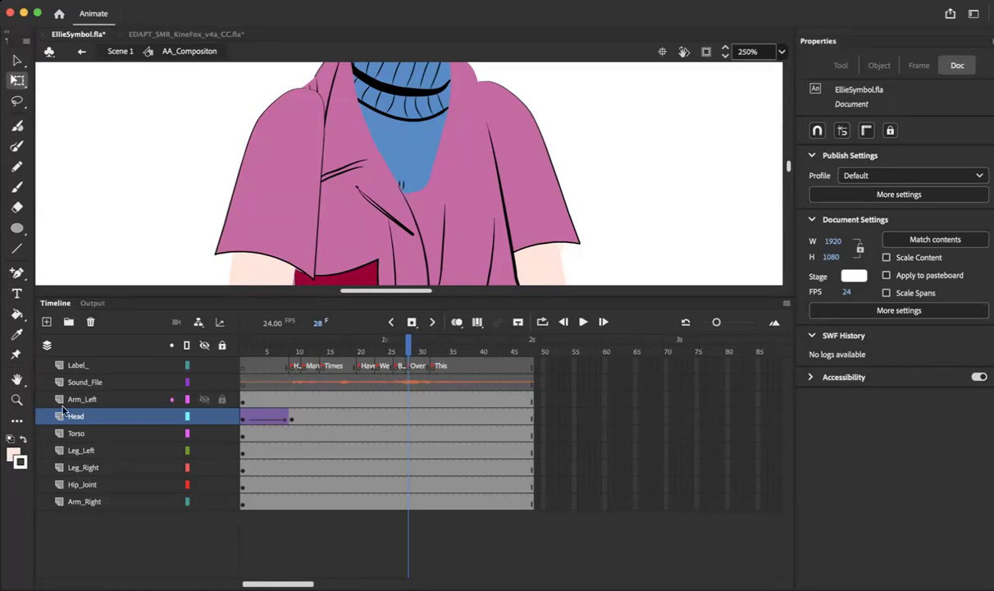
Copy the Arm_Hand, Arm_Left_Sleeve, Arm_Lower and Arm_Upper layers from inside the Arm_Left symbol.
double_click(264, 173)
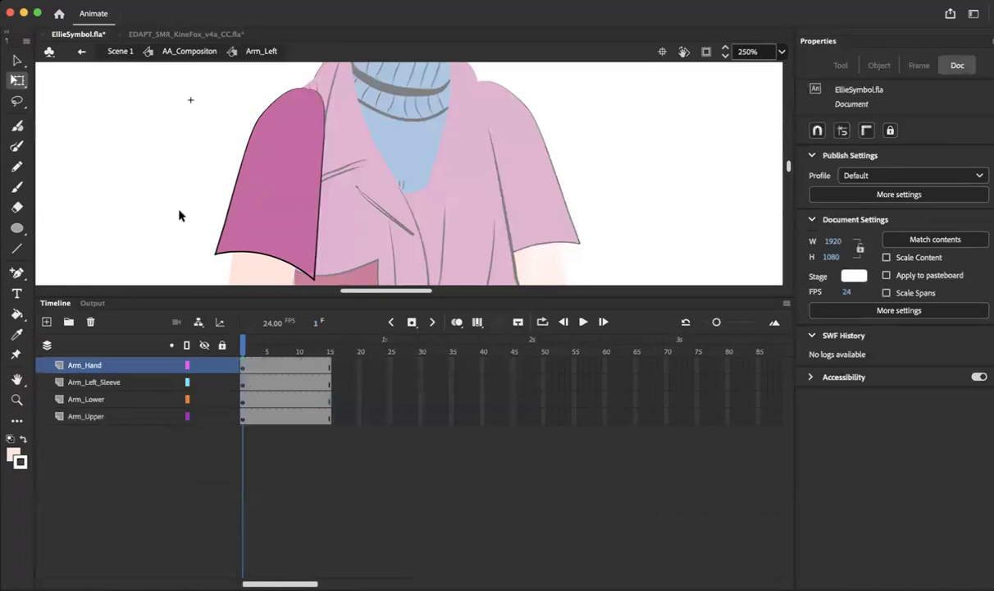
double_click(144, 194)
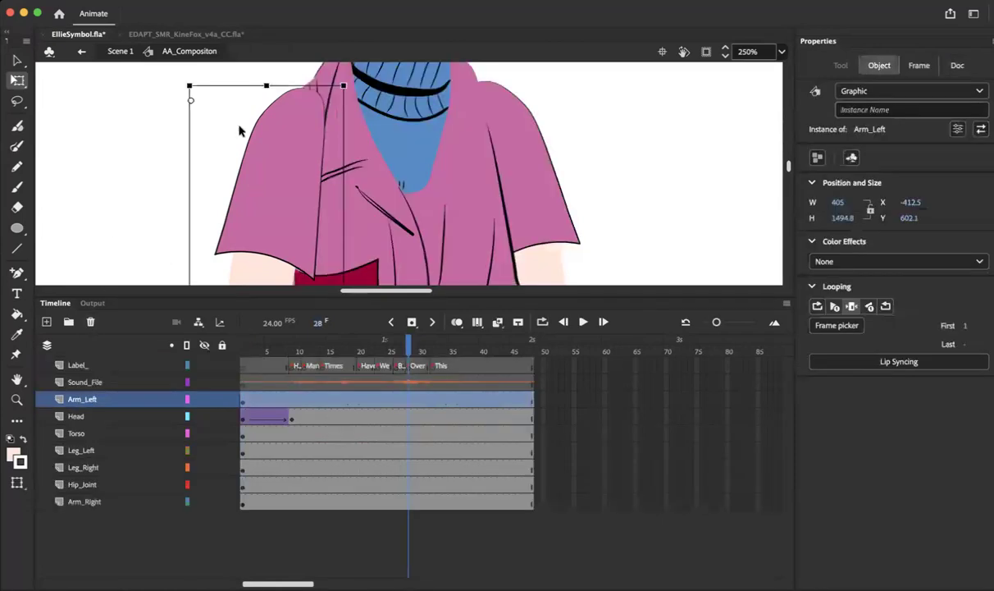
double_click(261, 145)
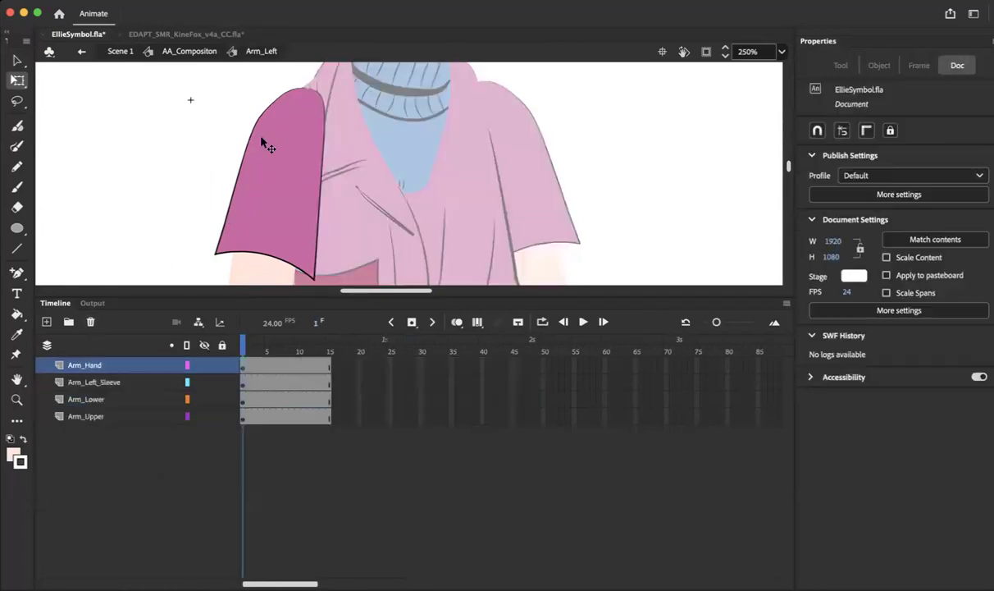
shift+click(65, 416)
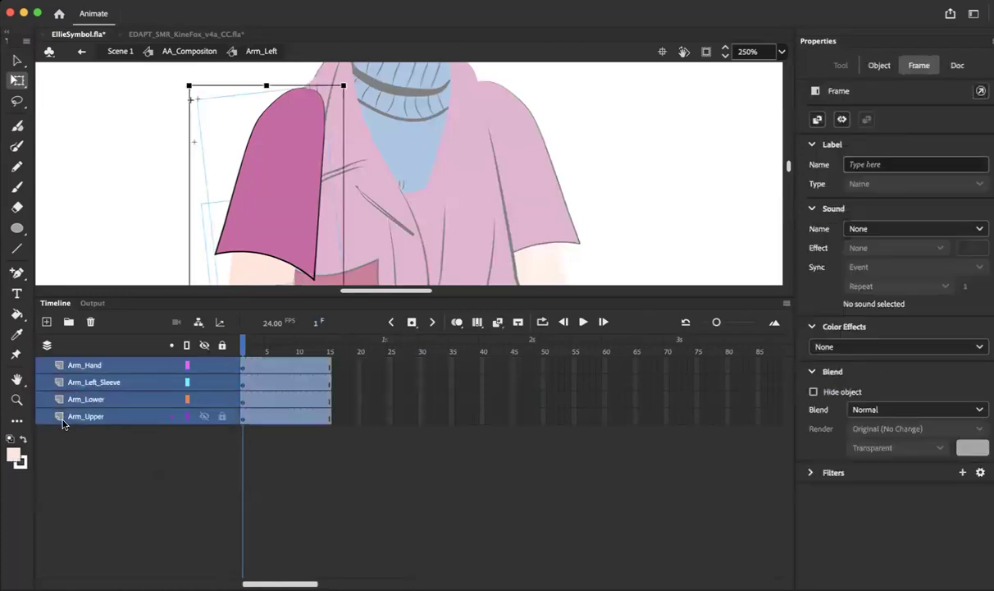
click(75, 366)
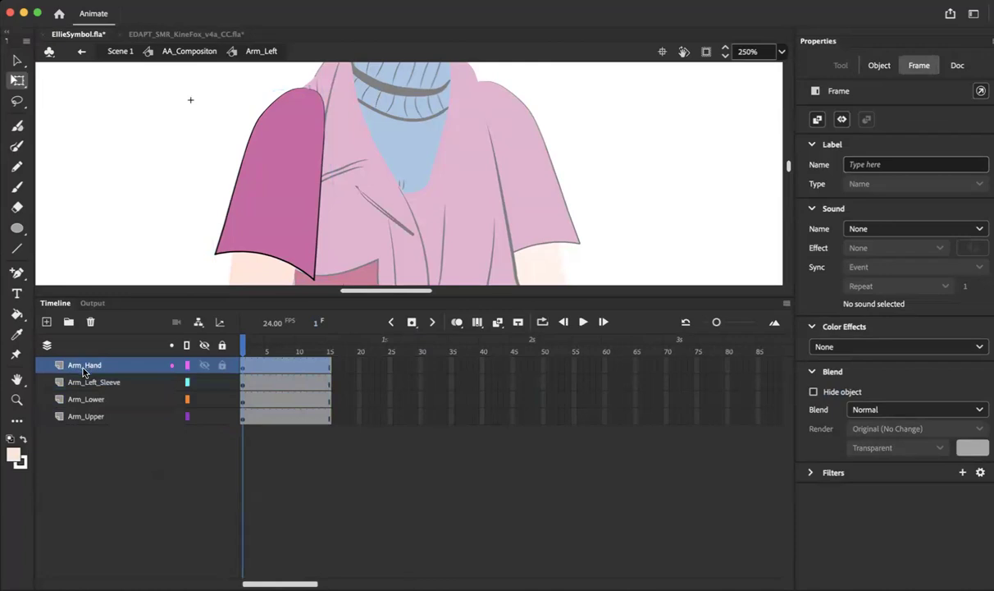
shift+click(82, 418)
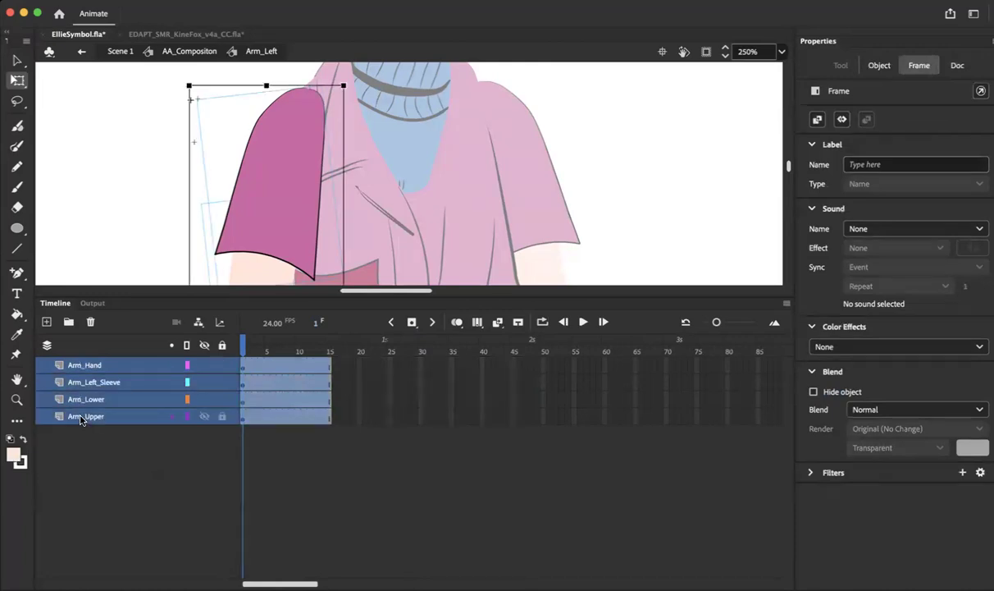
right_click(81, 419)
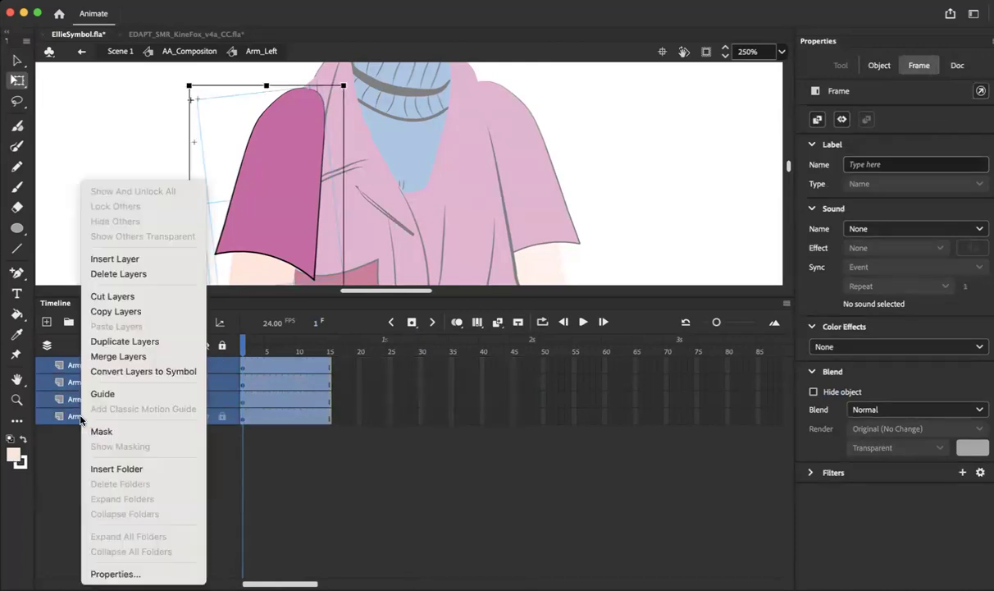
click(92, 311)
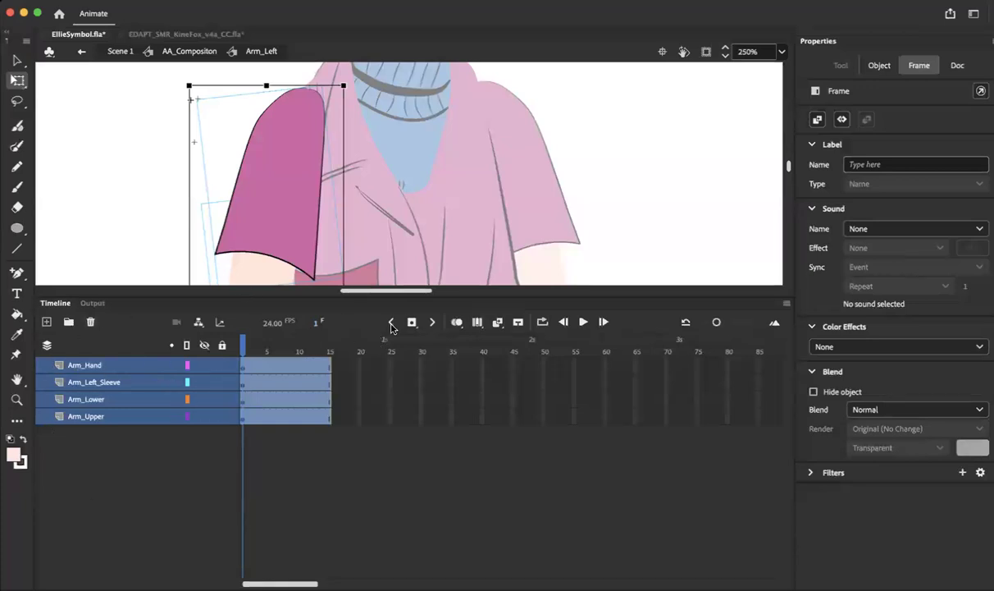
Return to AA_Compositon and paste the copied arm layers directly above the Leg_Left layer.
click(182, 51)
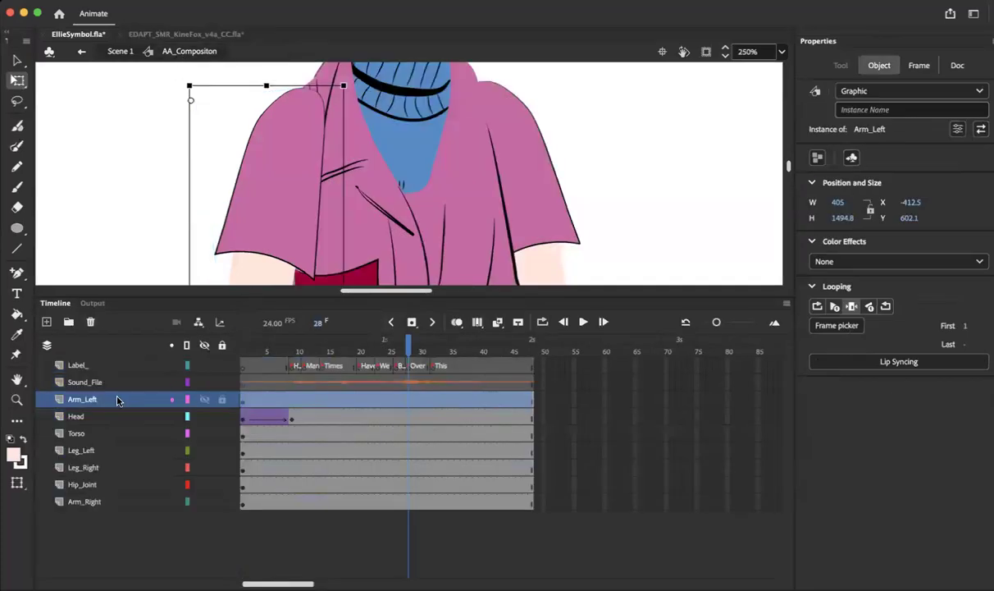
click(99, 450)
right_click(99, 450)
key(Escape)
right_click(99, 449)
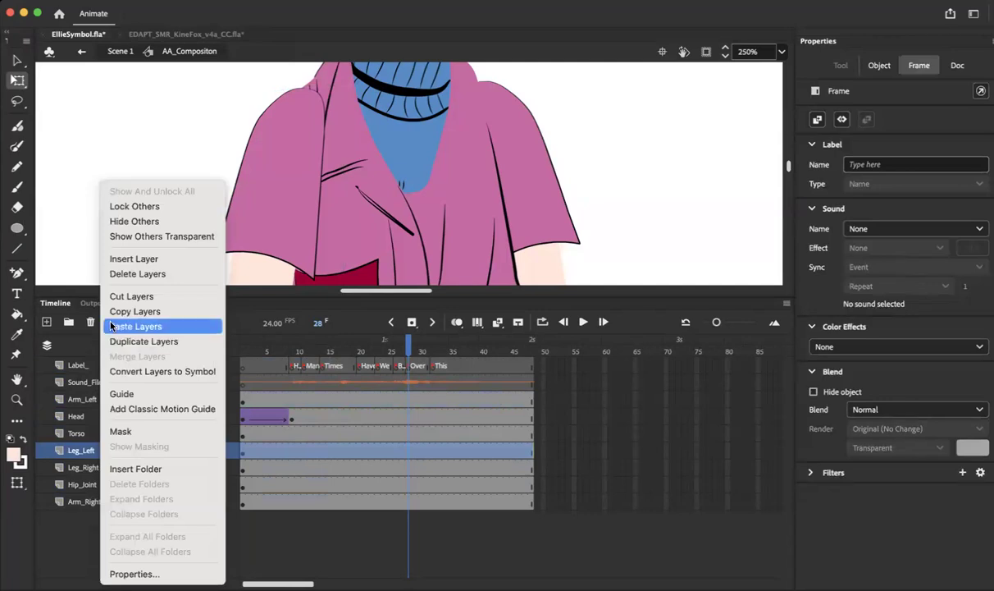
click(115, 326)
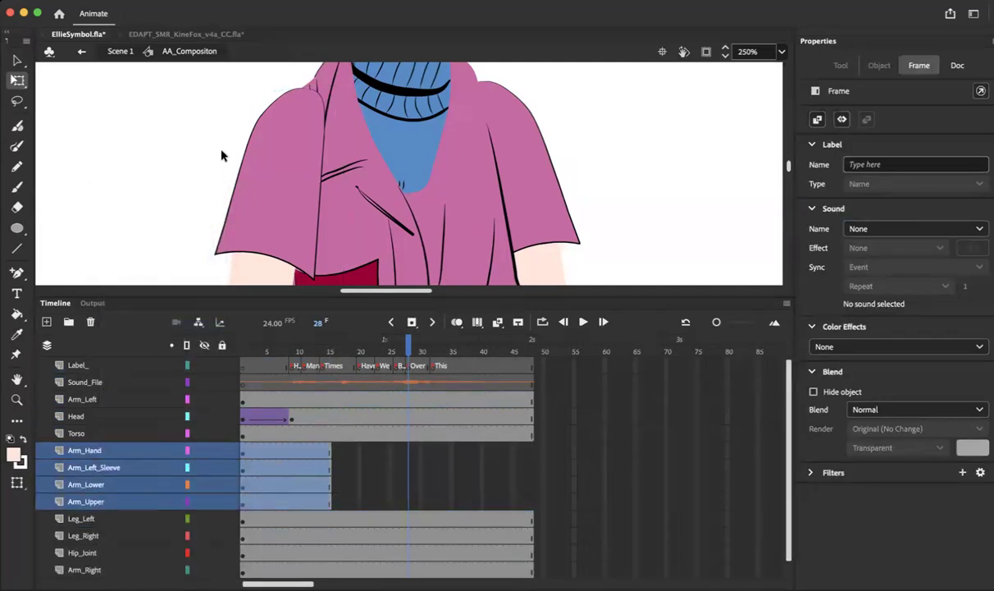
Extend the frame spans of the four pasted arm layers to frame 48, matching the other layers.
scroll(287, 143, down, 6)
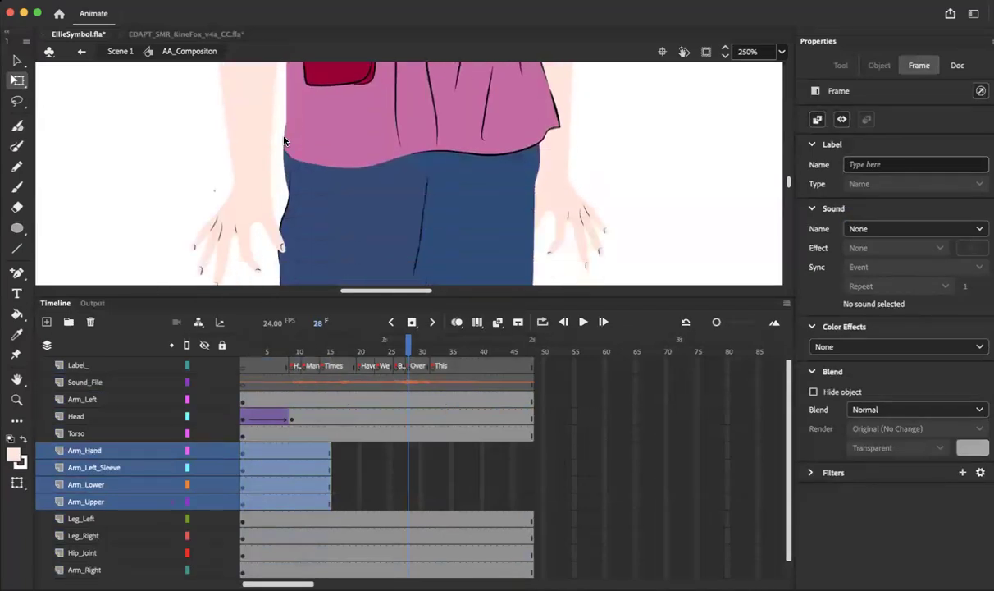
scroll(284, 141, up, 6)
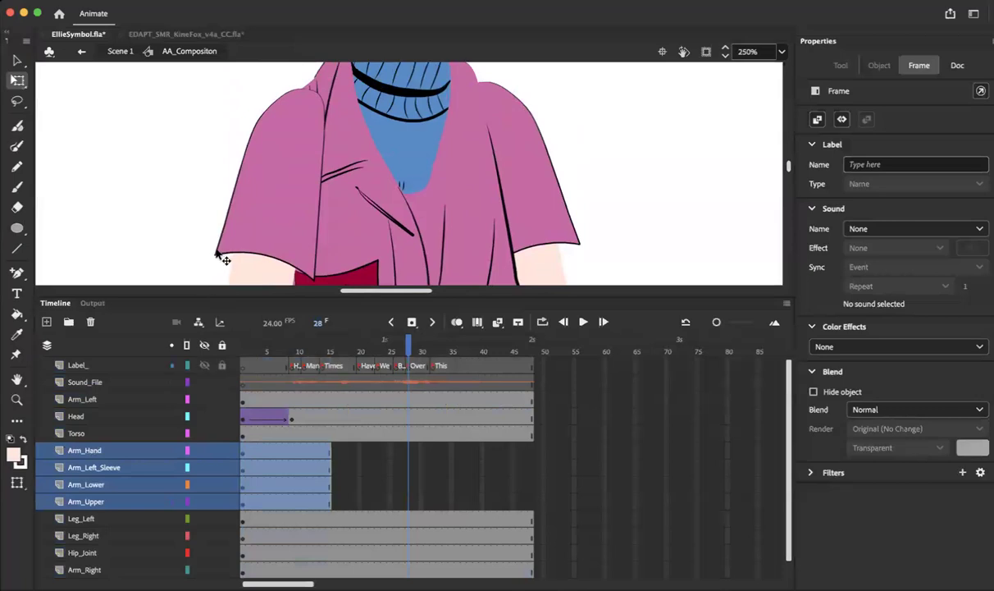
scroll(219, 257, down, 3)
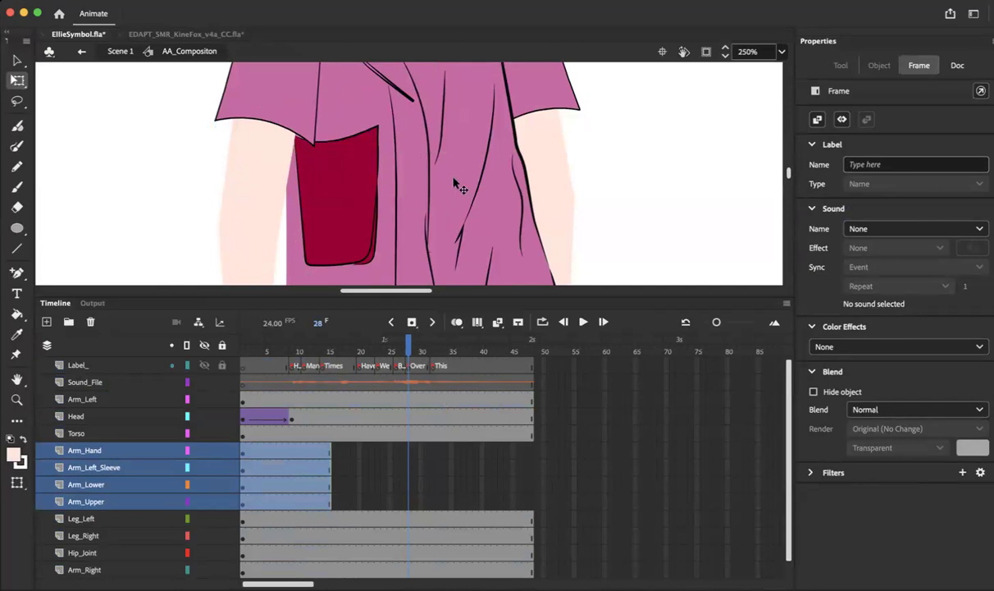
scroll(289, 221, down, 3)
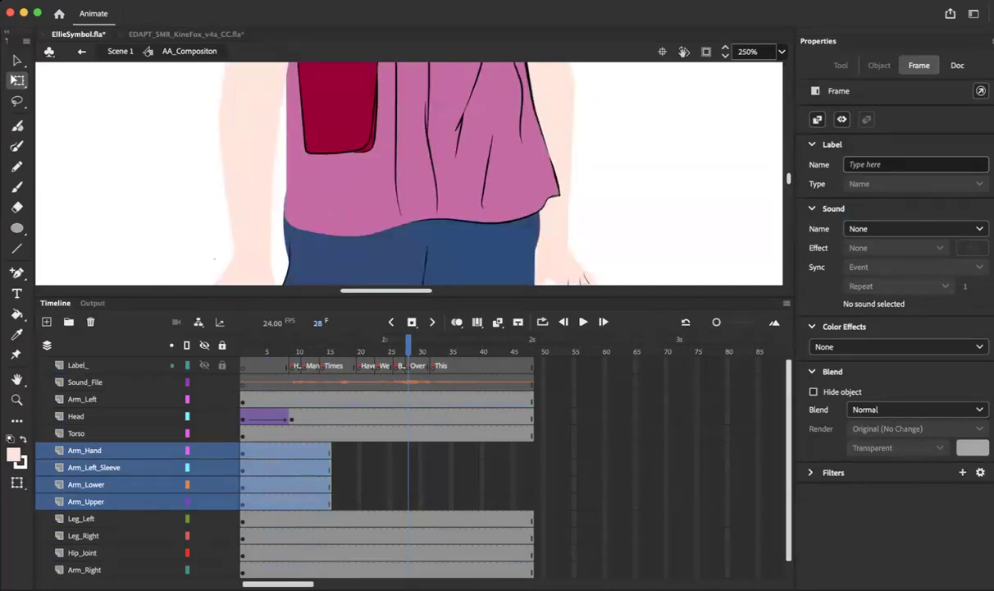
drag(331, 455, 533, 441)
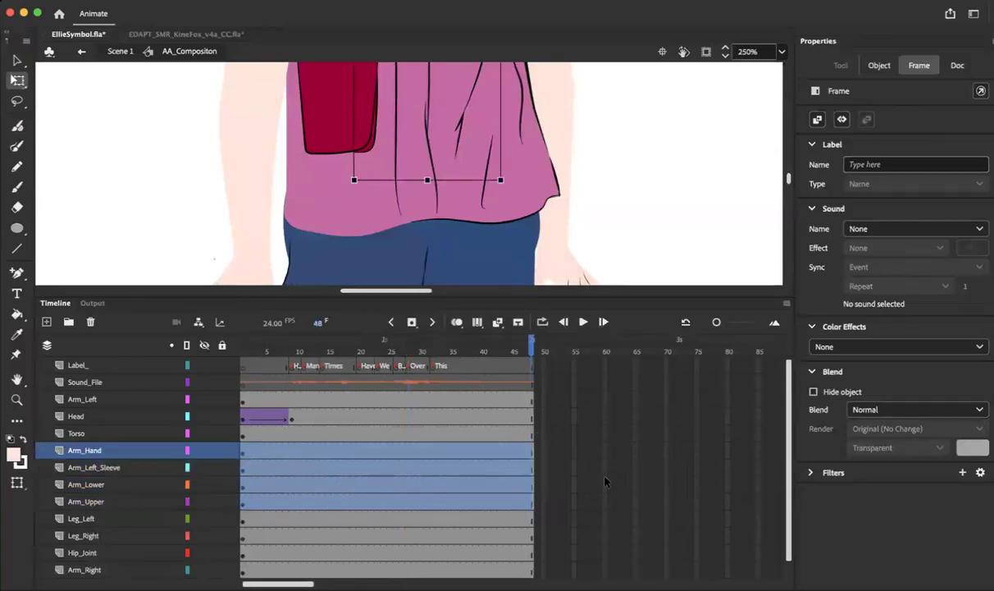
click(610, 475)
Move the pasted arm parts together over the existing Arm_Left artwork, to about X -393.9, Y 558.9.
scroll(368, 442, down, 1)
scroll(344, 443, up, 1)
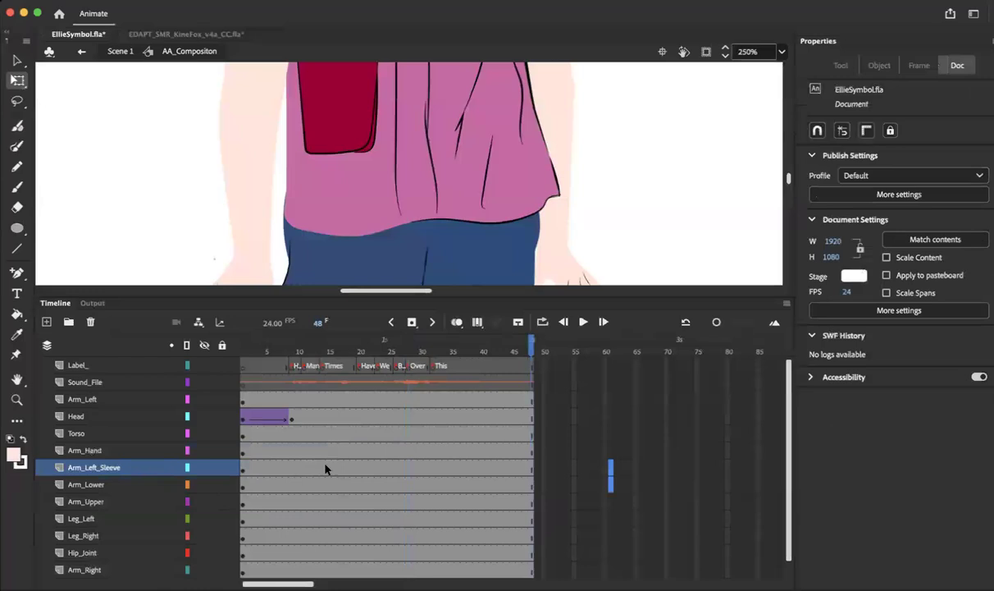
scroll(88, 456, down, 1)
scroll(89, 460, up, 1)
scroll(223, 245, up, 4)
scroll(226, 245, down, 10)
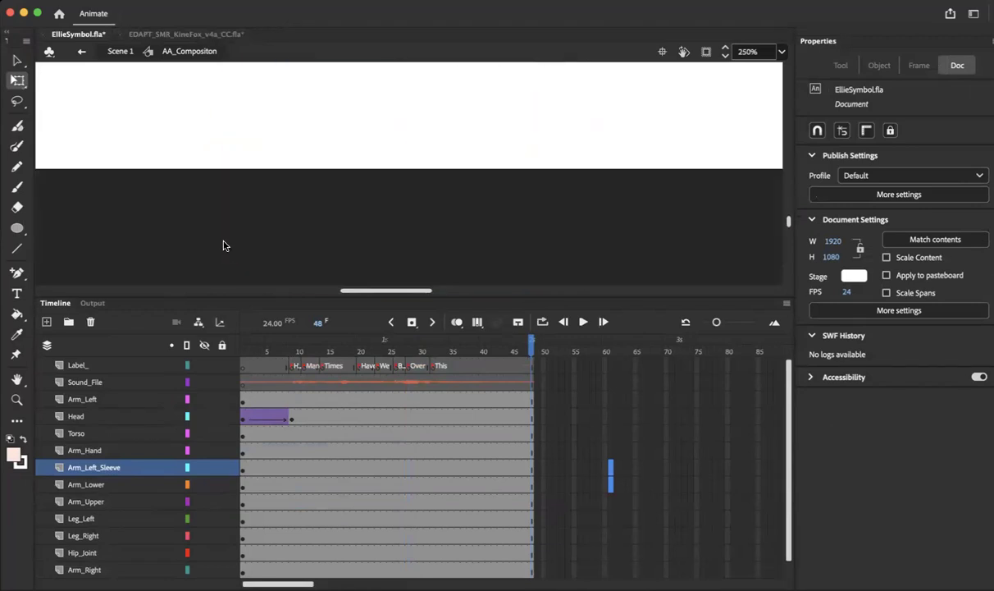
scroll(226, 245, up, 3)
key(super+minus)
key(super+minus)
scroll(223, 244, up, 6)
scroll(223, 244, down, 2)
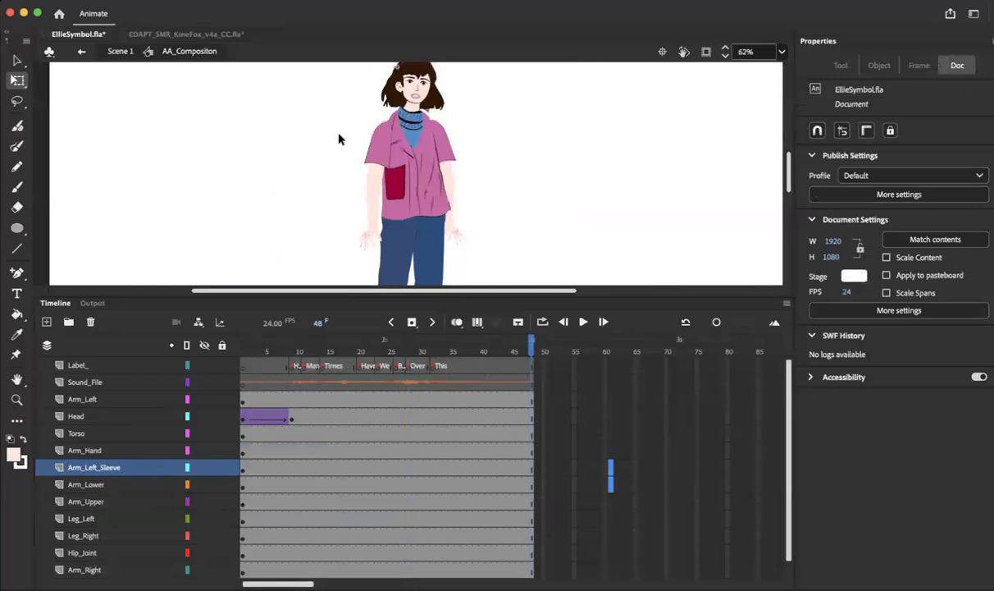
key(super+equal)
scroll(371, 124, up, 3)
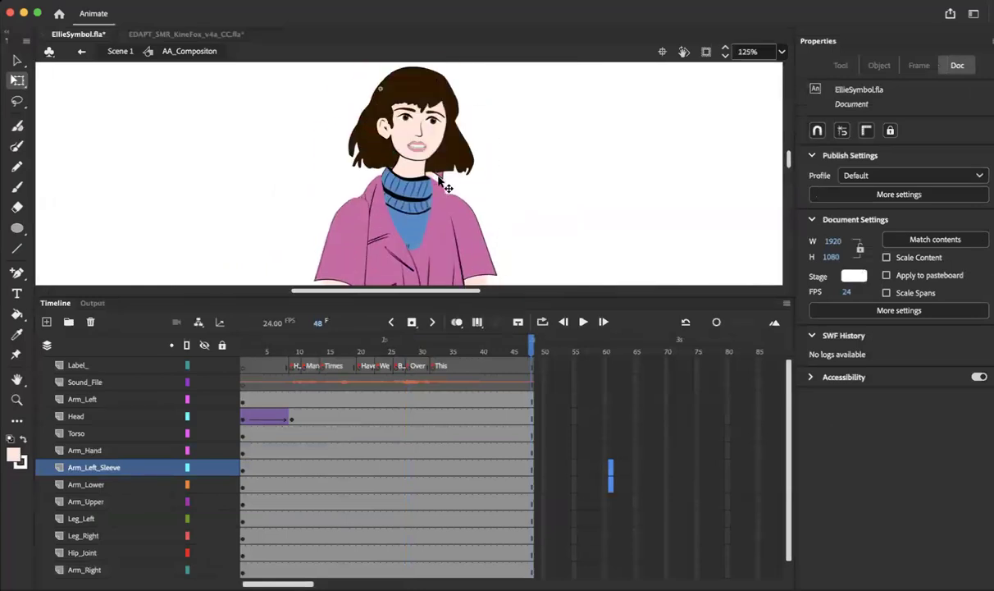
click(412, 168)
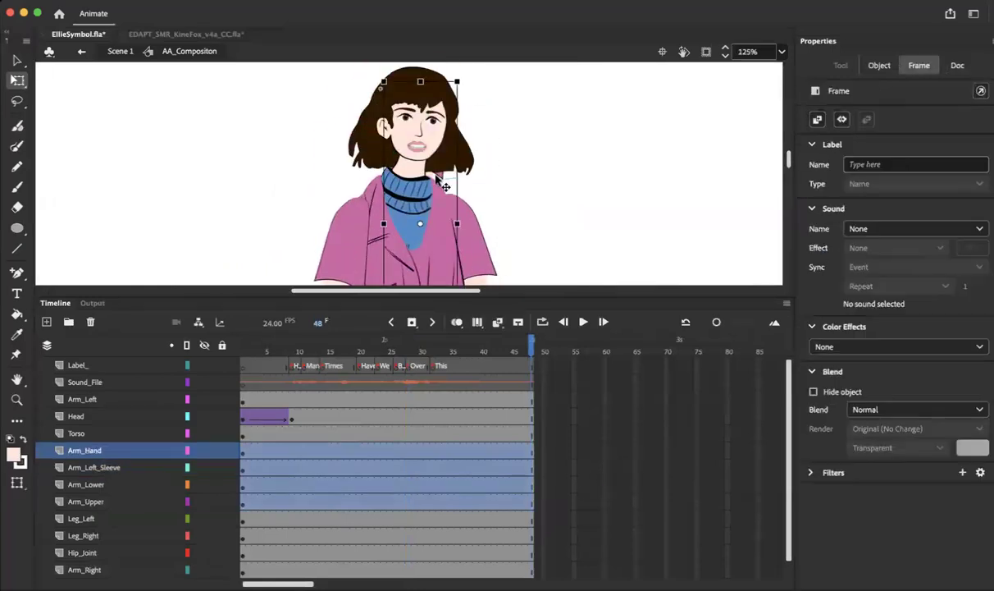
scroll(253, 214, down, 5)
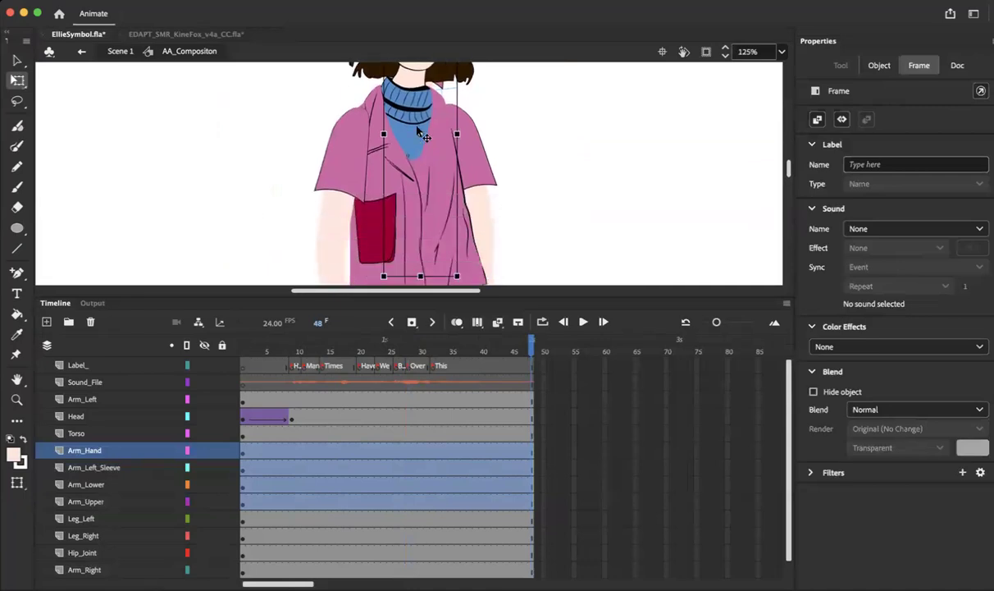
click(445, 99)
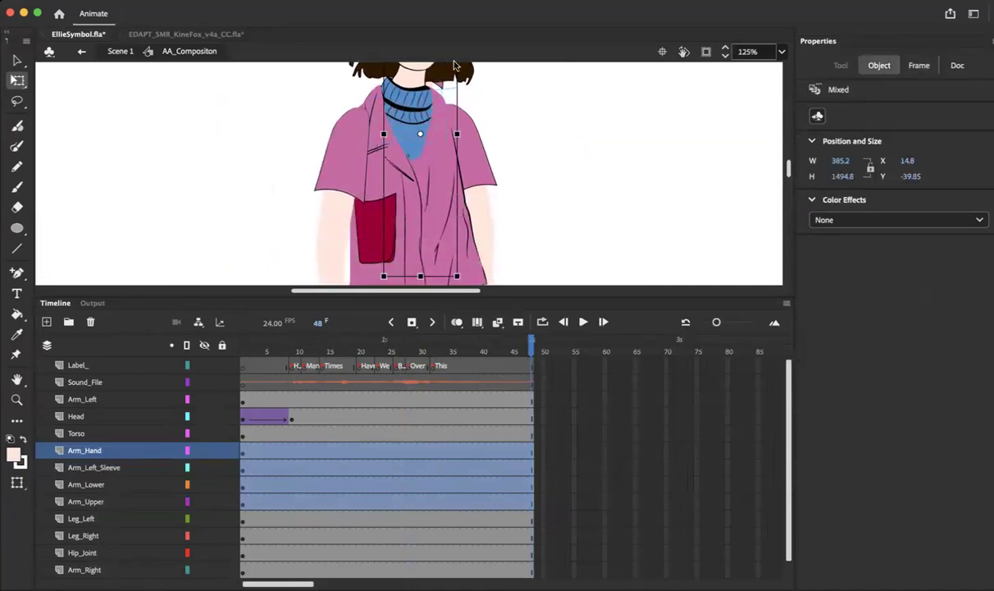
drag(444, 97, 358, 203)
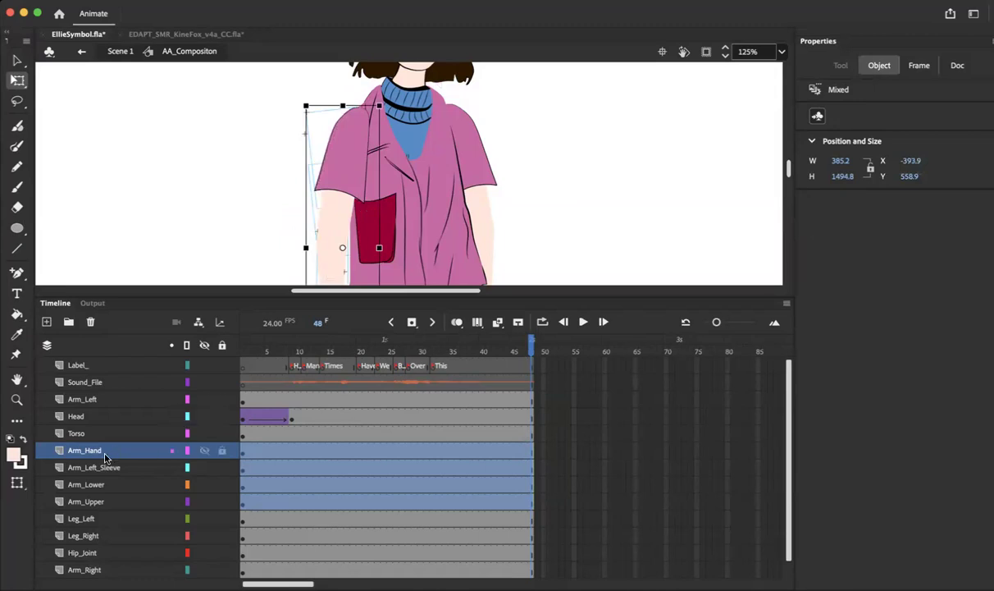
scroll(105, 459, down, 1)
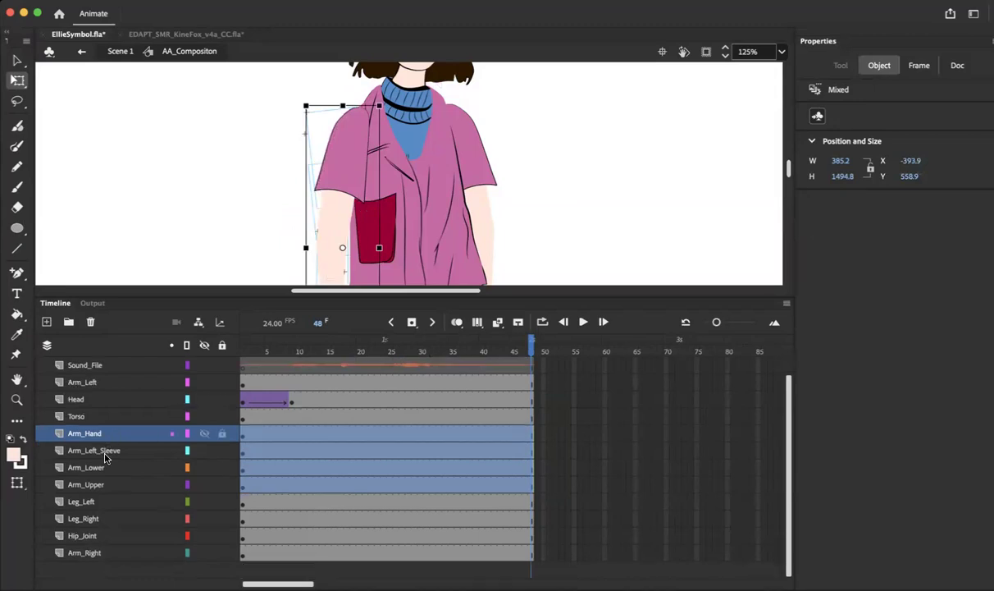
click(62, 487)
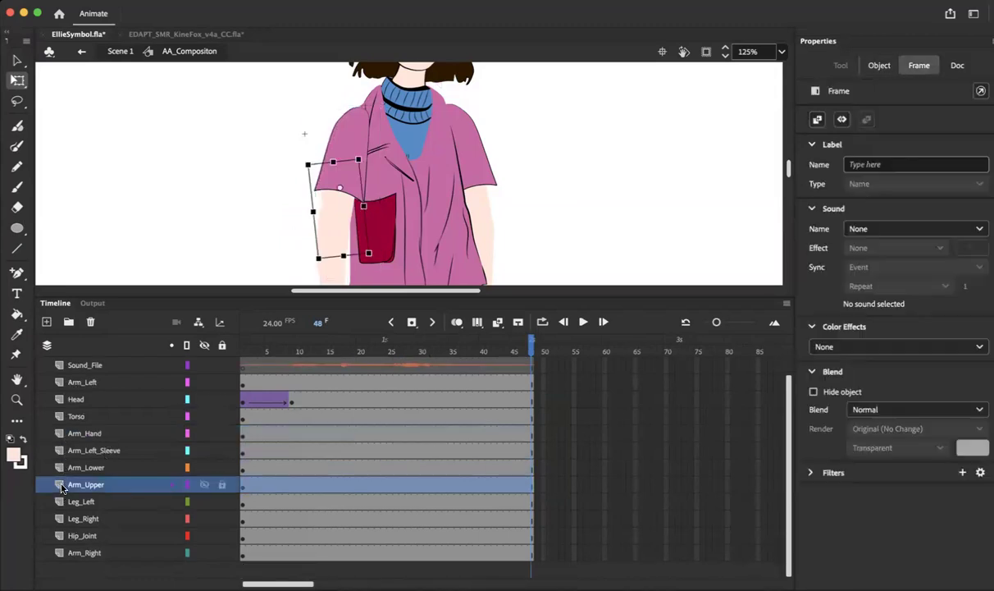
click(66, 552)
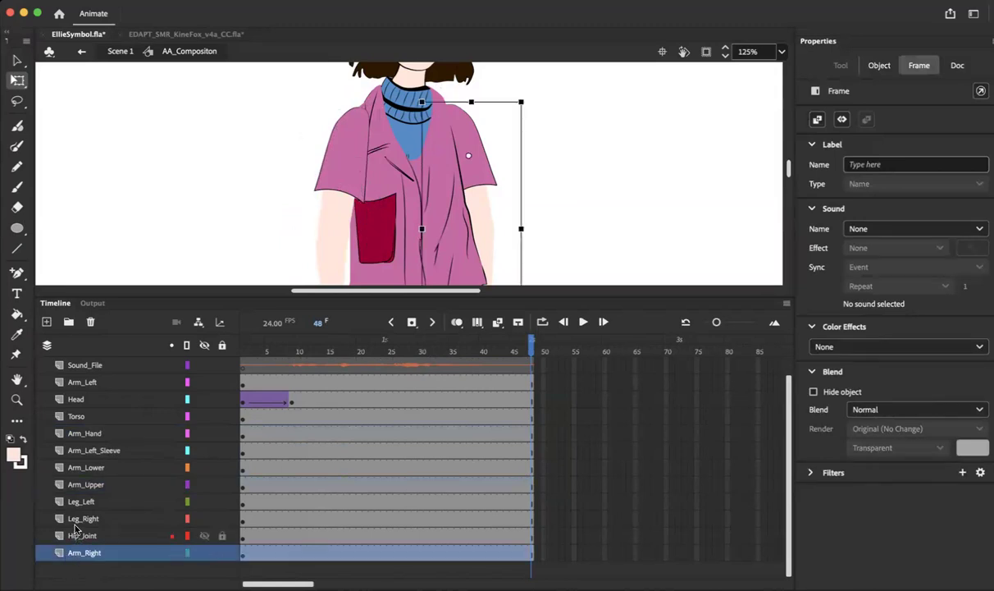
Lock every layer in the composition except the original Arm_Left layer.
double_click(84, 382)
double_click(59, 383)
click(525, 205)
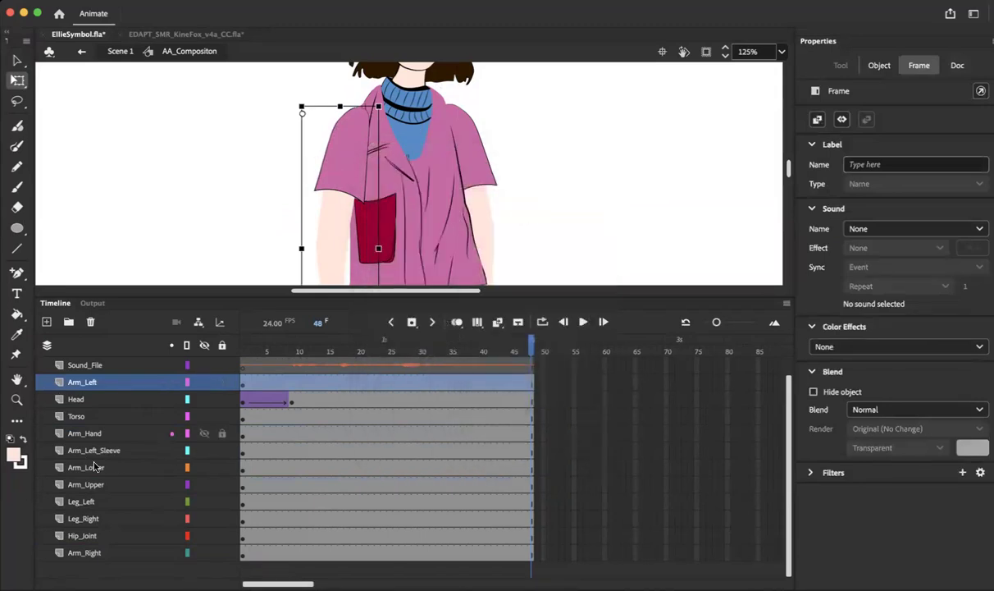
drag(220, 433, 220, 552)
click(220, 399)
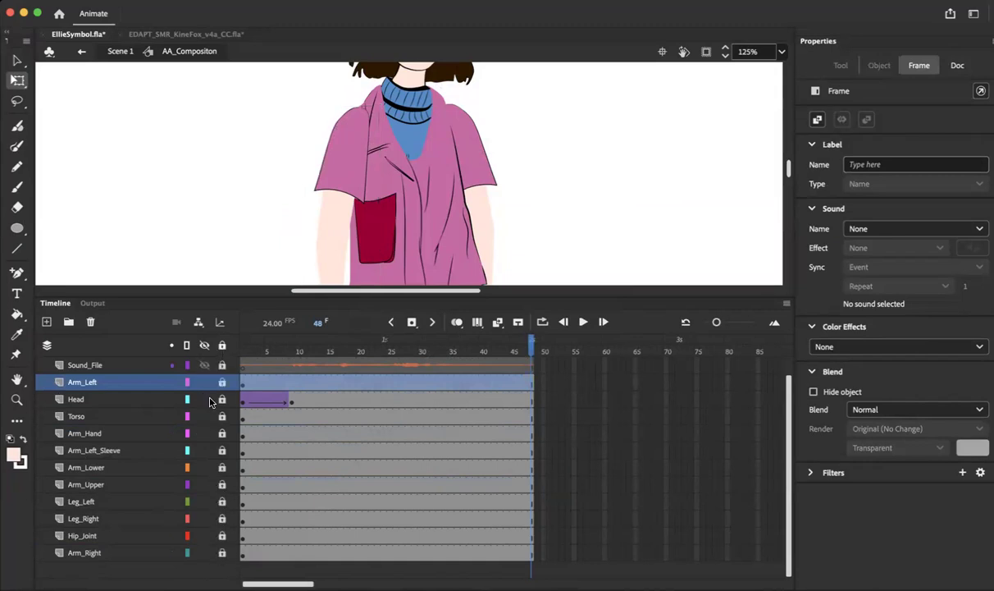
double_click(353, 168)
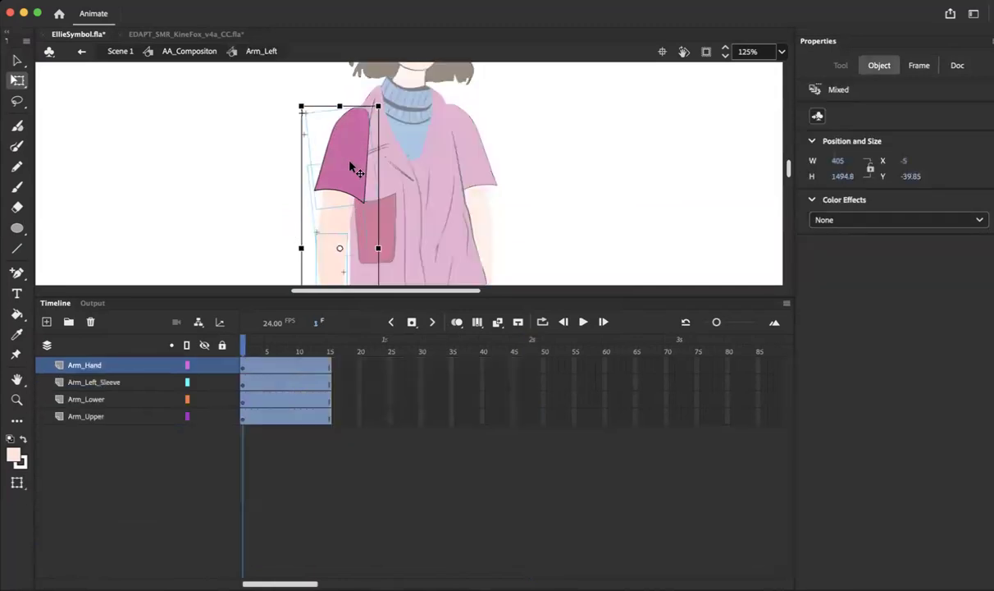
shift+click(79, 418)
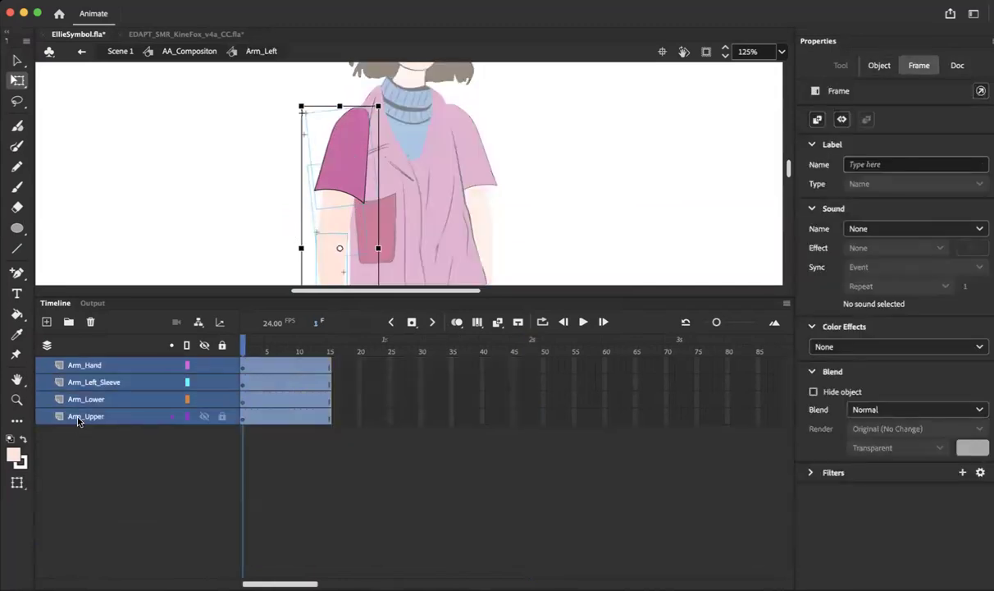
right_click(79, 419)
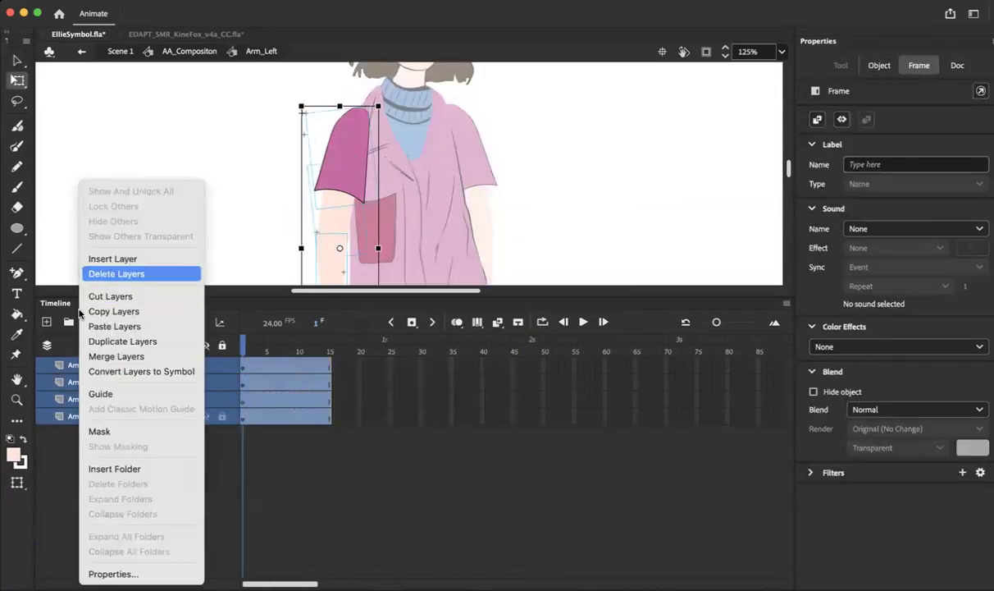
click(166, 51)
click(168, 51)
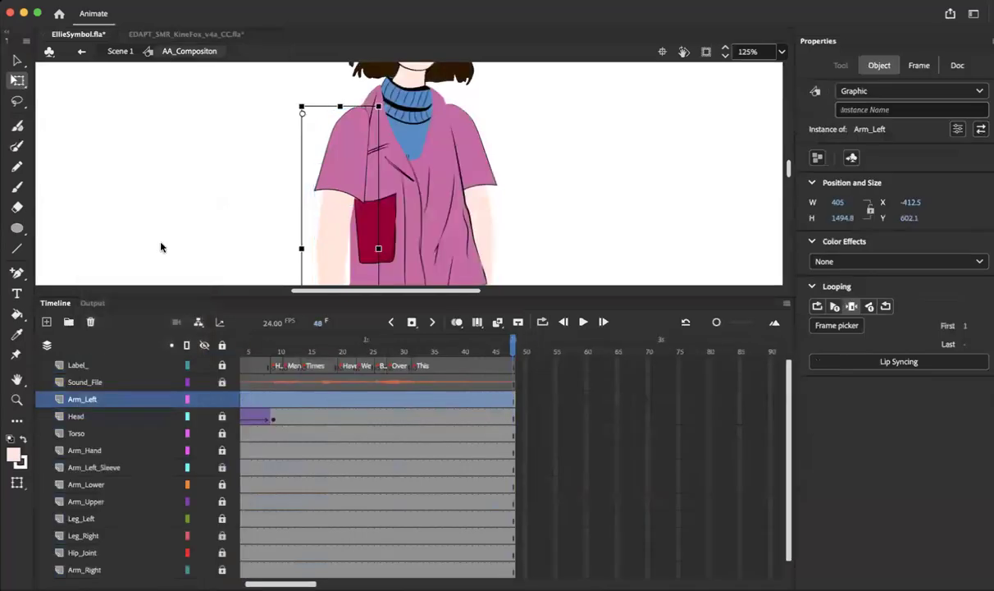
Delete the original Arm_Left layer and move the Arm_Hand, Arm_Left_Sleeve, Arm_Lower and Arm_Upper layers directly above Torso.
click(90, 322)
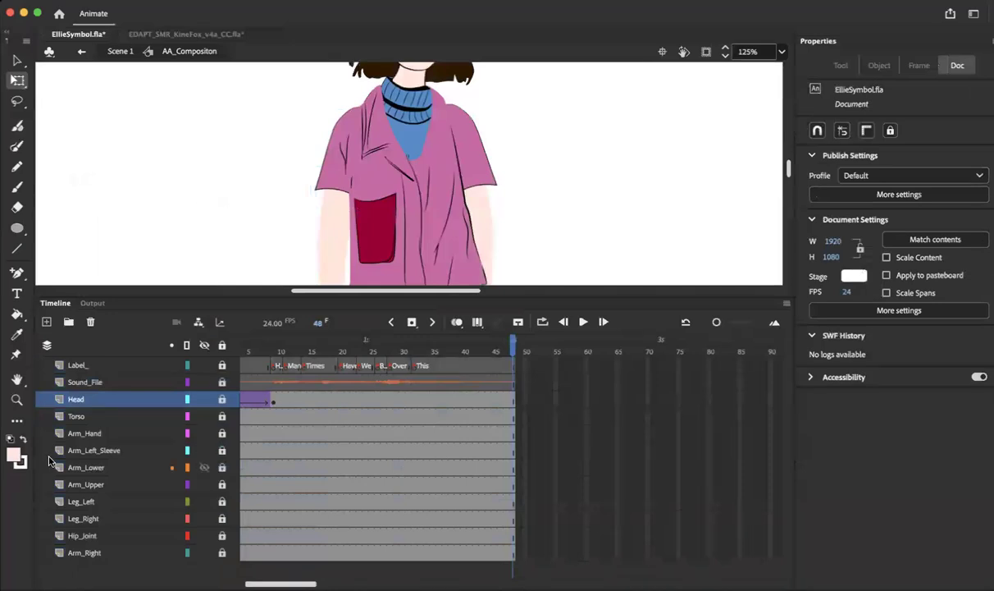
click(71, 436)
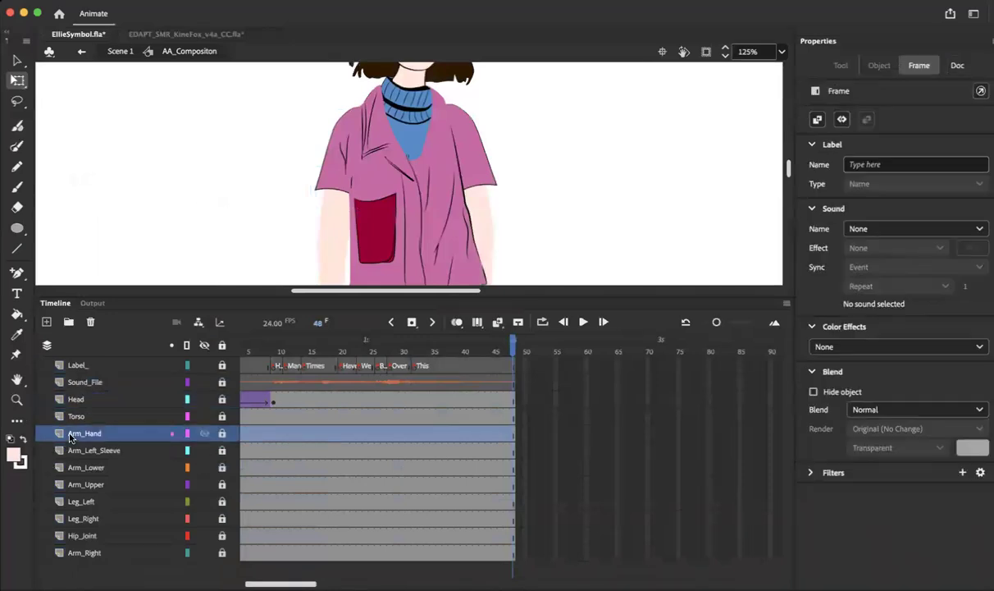
shift+click(67, 452)
shift+click(63, 470)
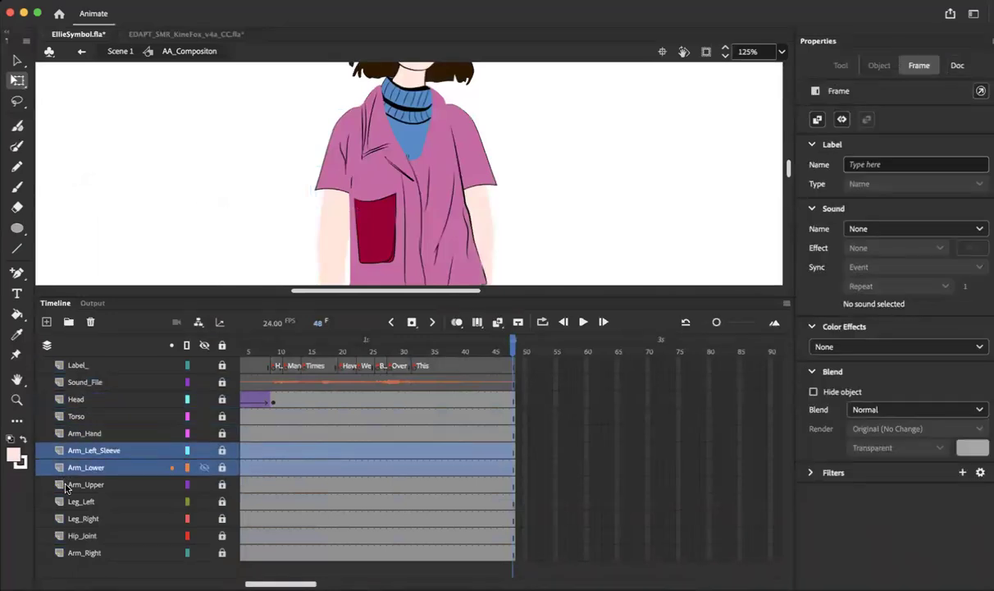
click(62, 492)
shift+click(73, 451)
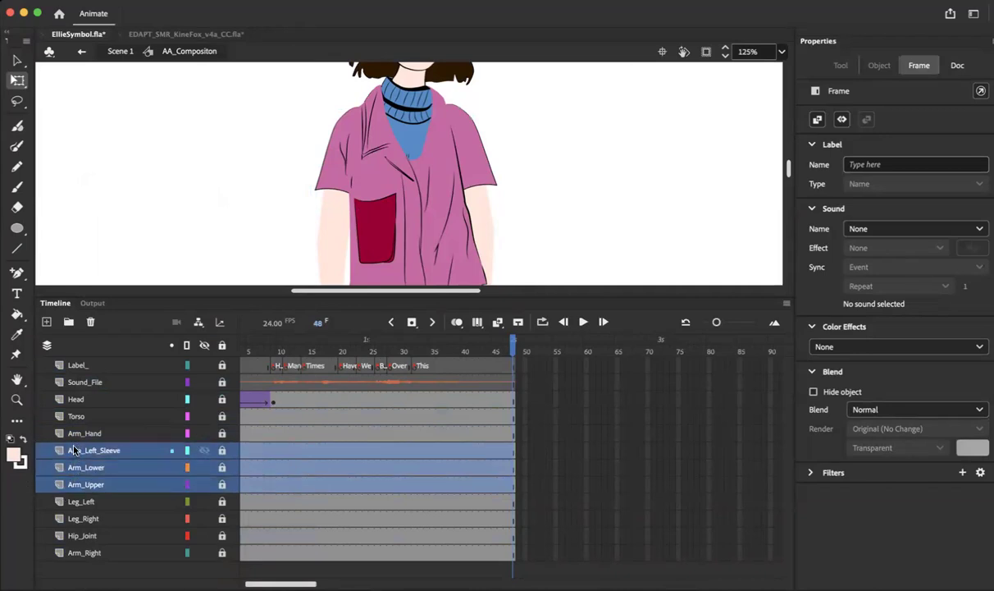
shift+click(73, 435)
drag(73, 459, 73, 408)
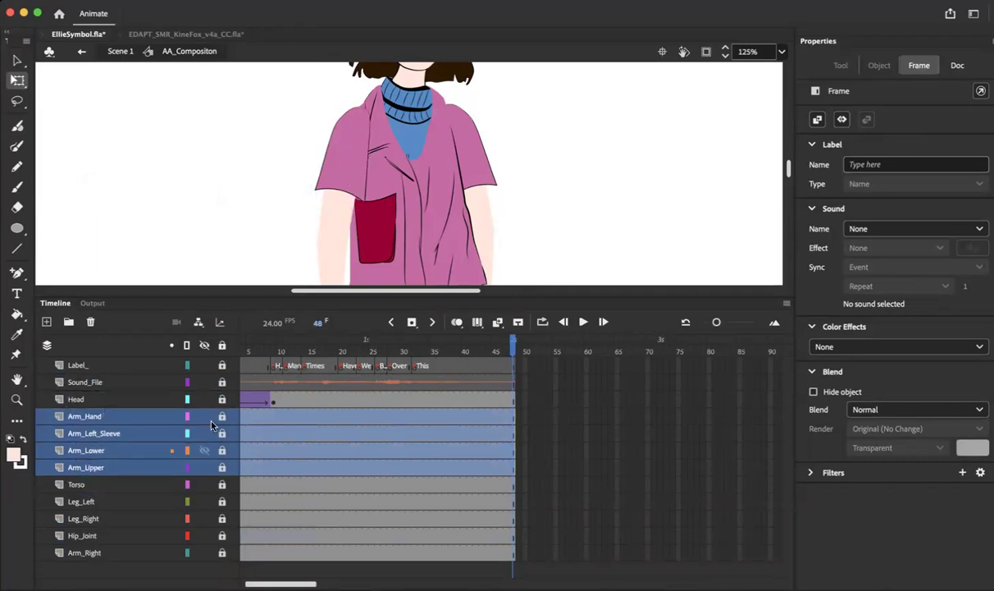
Rename the Arm_Hand layer as Arm_Left_Hand.
double_click(79, 416)
click(72, 415)
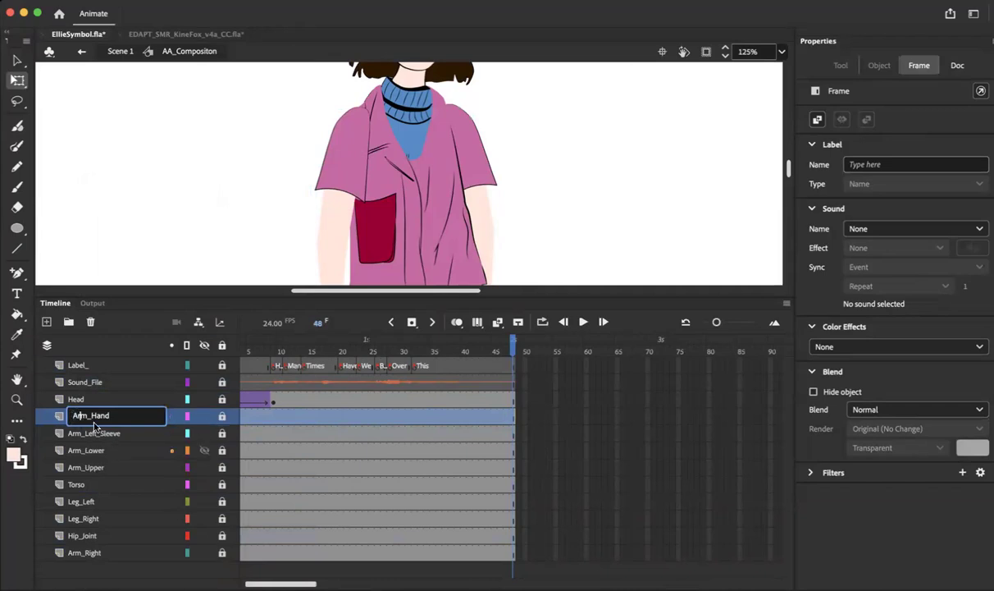
click(90, 416)
text(Left)
text(_)
Rename the Arm_Lower layer as Arm_Left_Lower and the Arm_Upper layer as Arm_Left_Upper.
double_click(91, 449)
click(88, 449)
text(Left_)
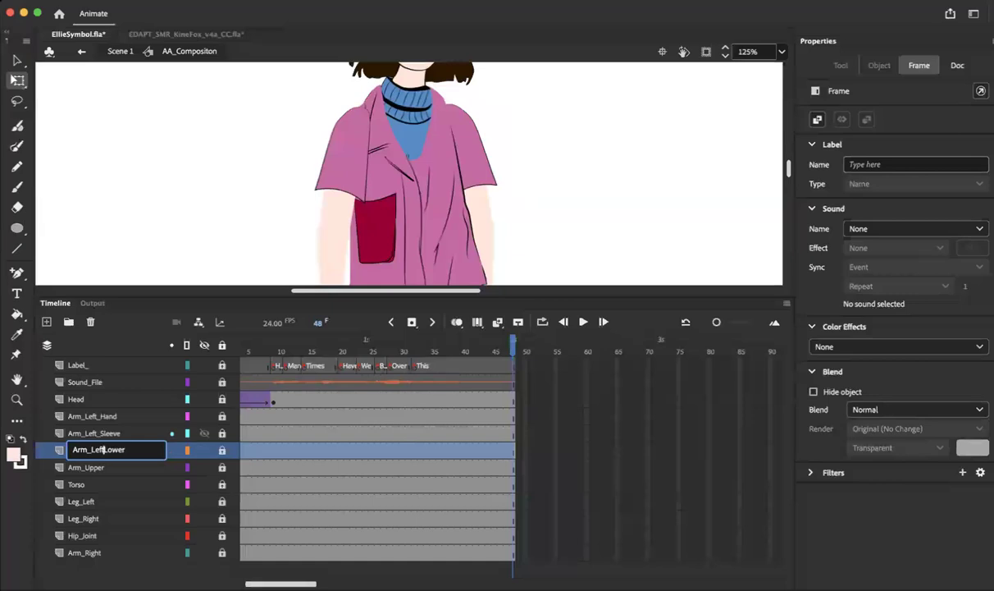
click(85, 468)
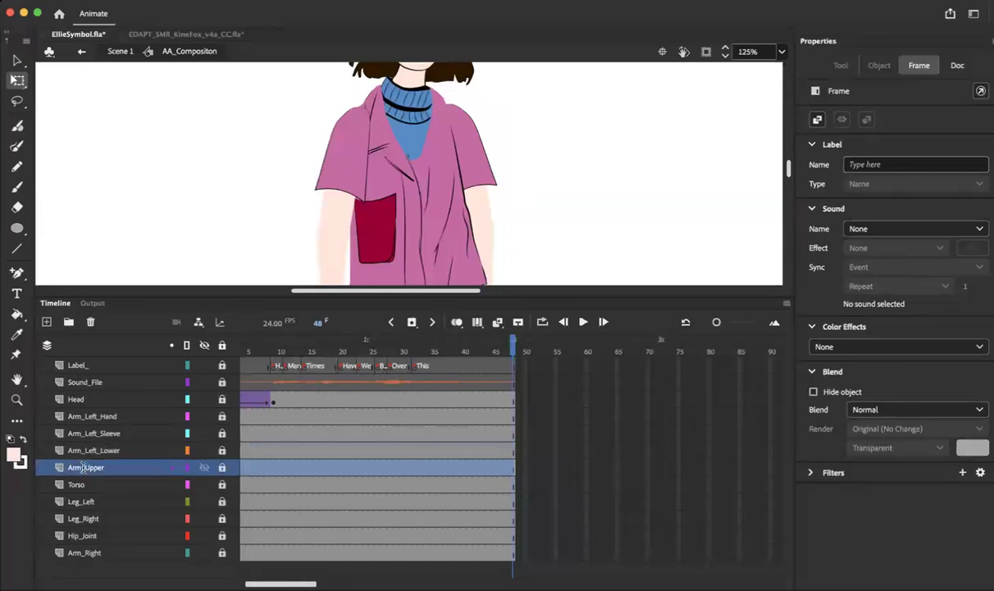
double_click(84, 468)
click(90, 466)
text(Left_)
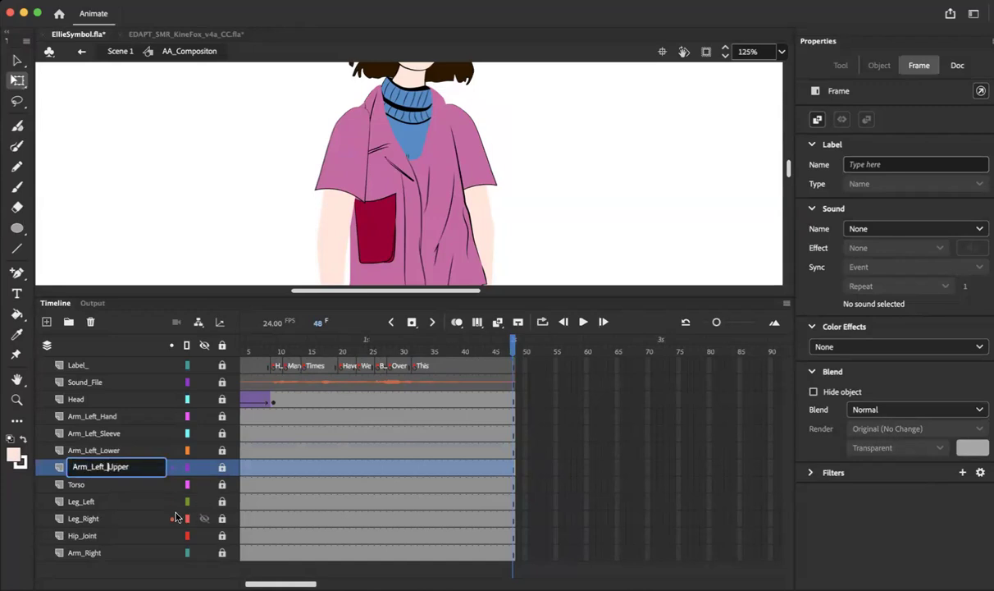
click(123, 484)
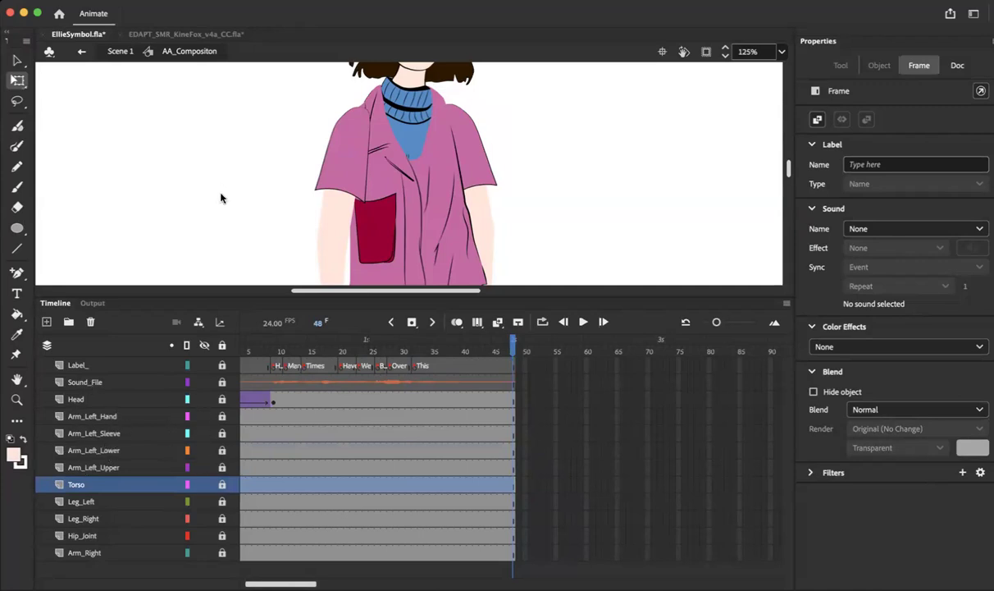
Return to frame 1 and stack the left-arm layers from front to back as Arm_Left_Hand, Arm_Left_Lower, Arm_Left_Sleeve, Arm_Left_Upper.
scroll(220, 197, down, 3)
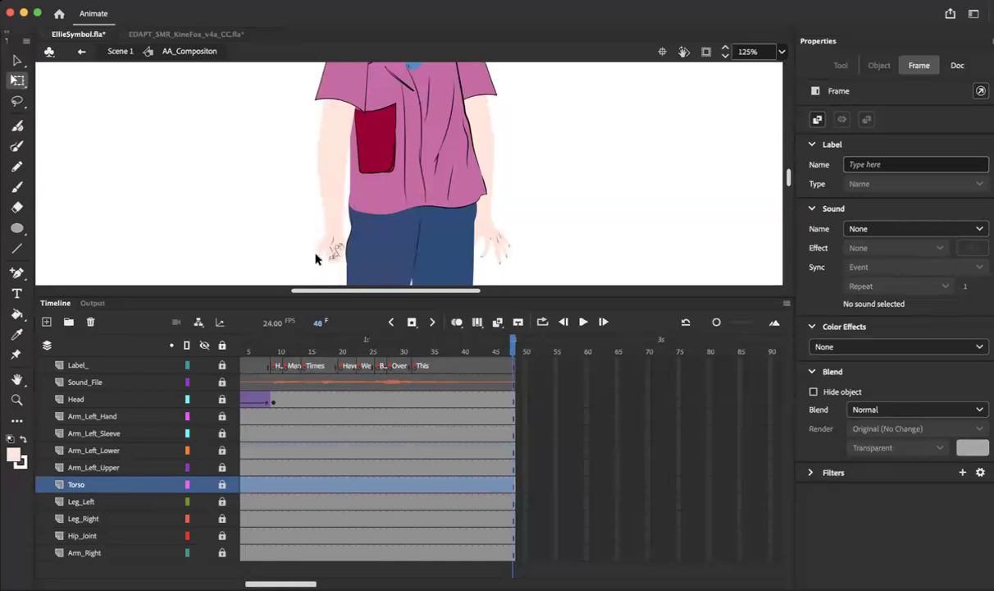
drag(255, 341, 111, 348)
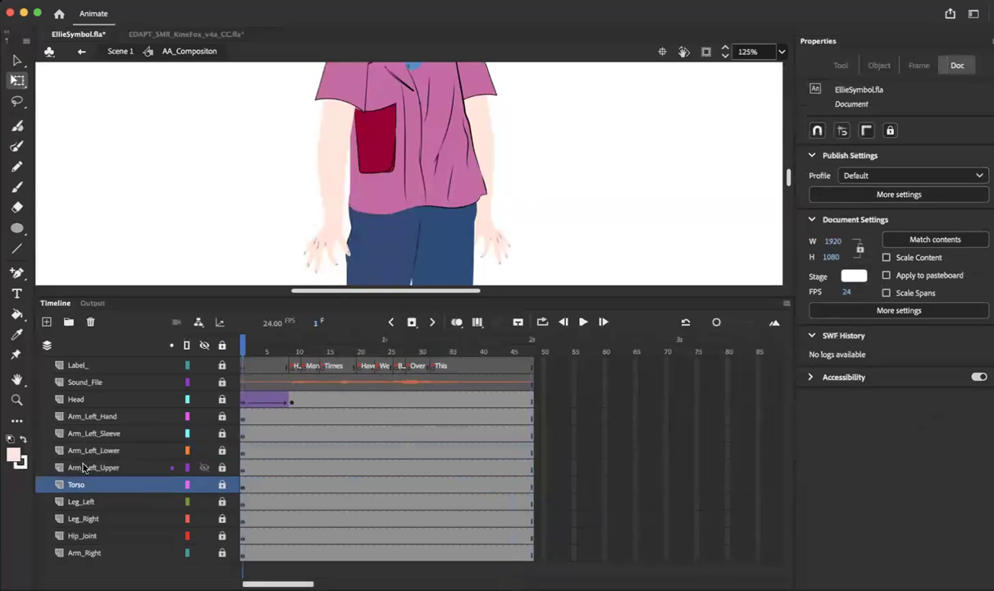
drag(82, 467, 78, 441)
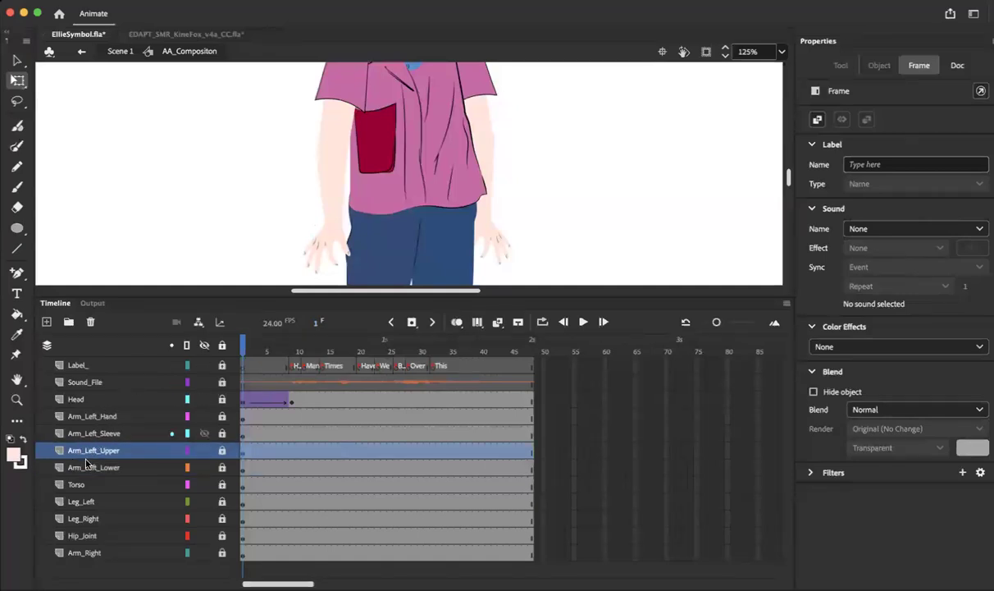
drag(89, 470, 92, 433)
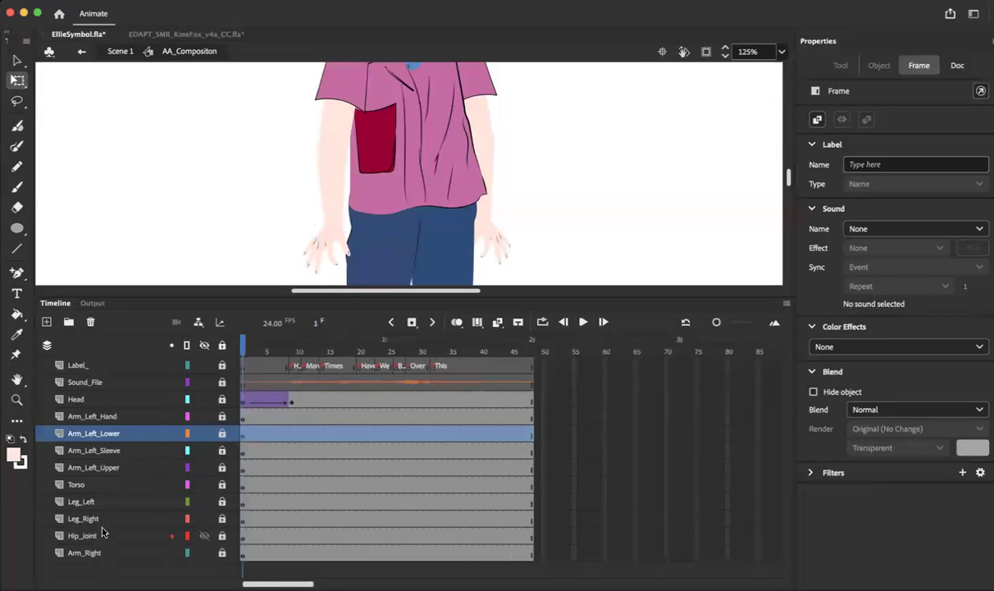
Try to open the Arm_Right symbol for editing from its artwork on the stage.
click(83, 500)
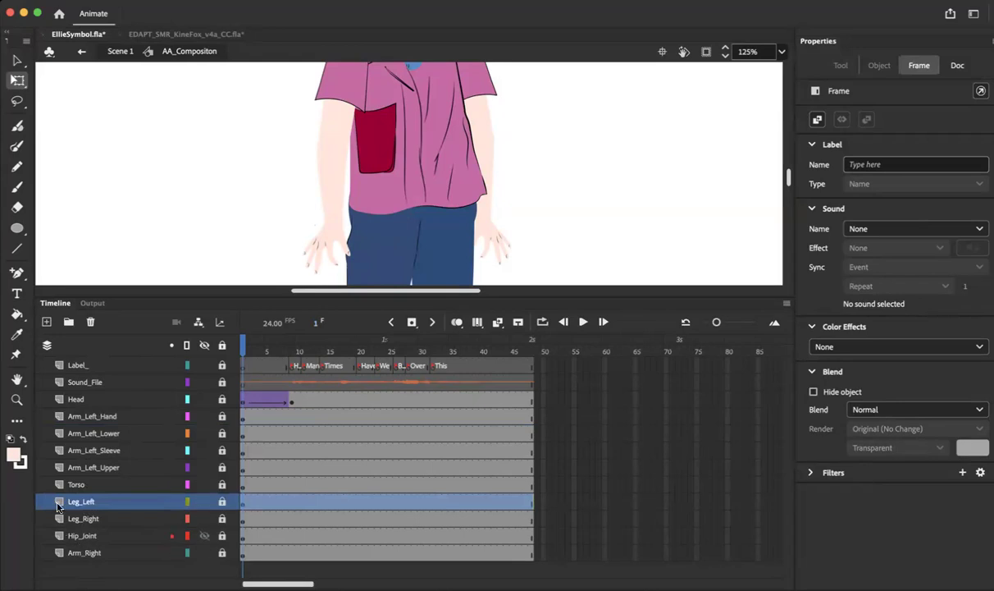
click(72, 553)
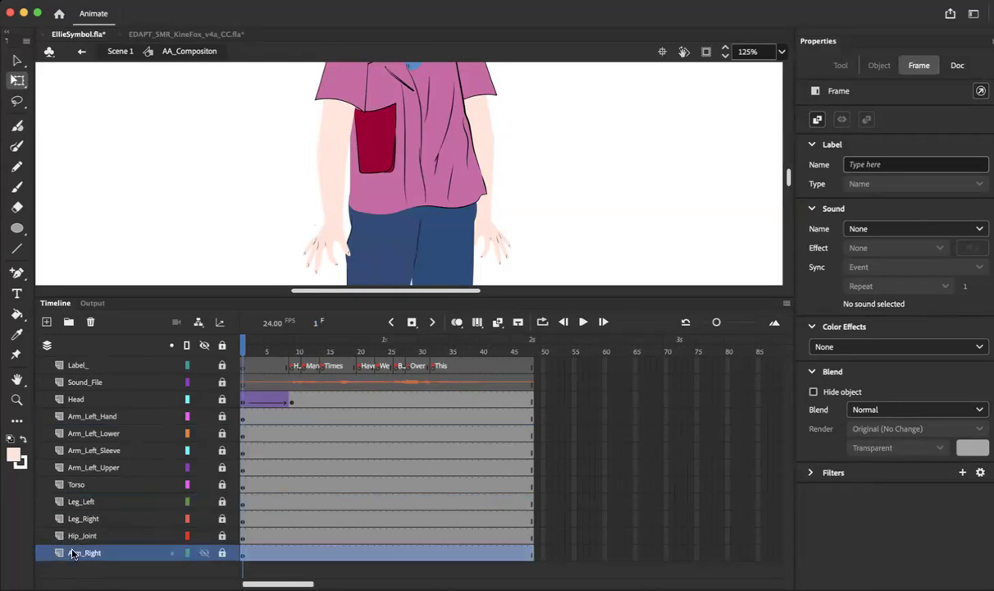
double_click(489, 141)
double_click(489, 141)
double_click(489, 139)
double_click(489, 140)
double_click(489, 139)
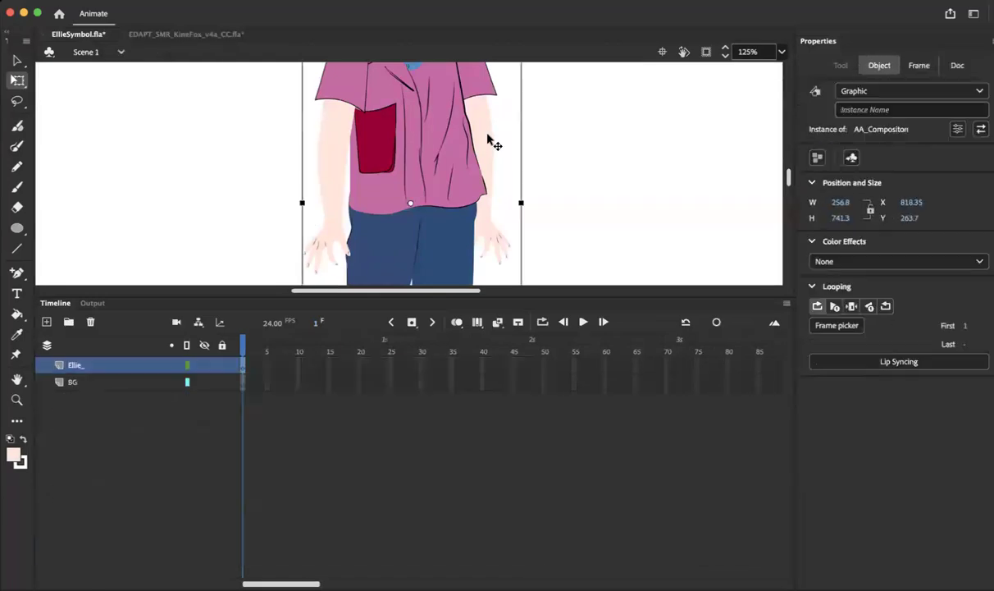
Unlock AA_Compositon's layers and copy the Arm_Right_Hand, Arm_Right_Sleeve, Arm_Lower and Arm_Upper layers from inside the Arm_Right symbol.
double_click(392, 217)
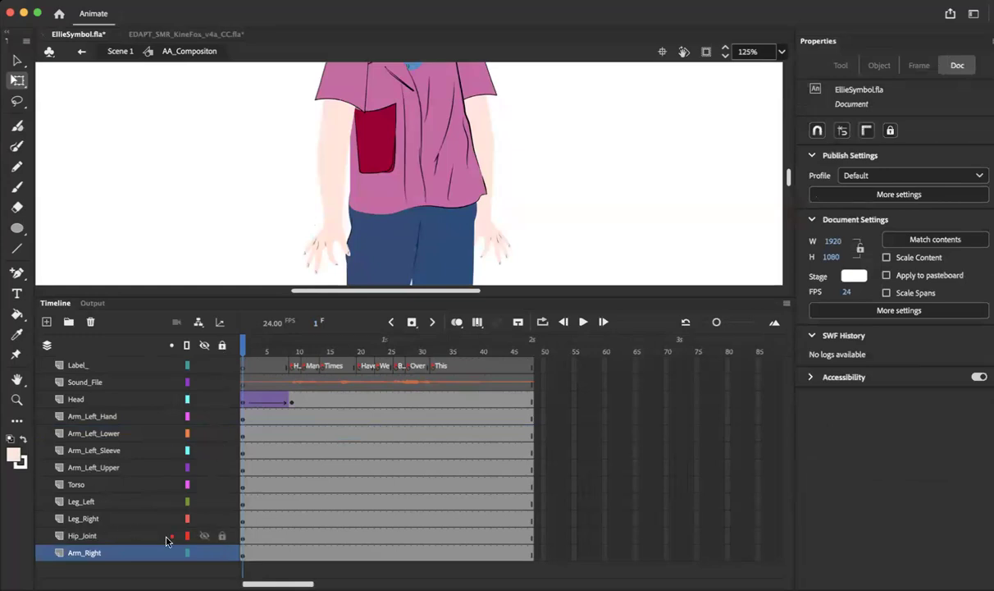
click(482, 128)
double_click(484, 132)
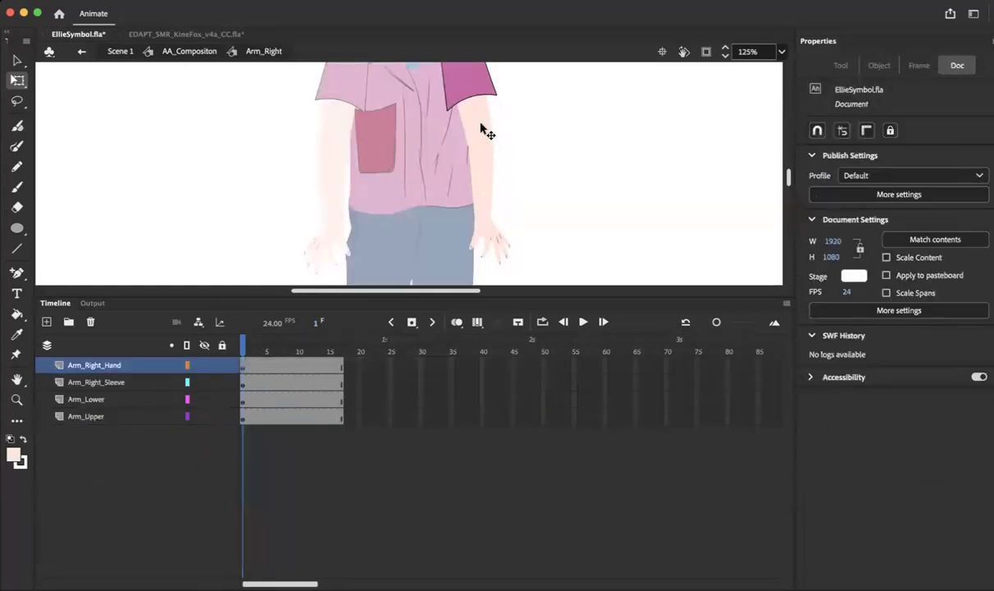
shift+click(84, 415)
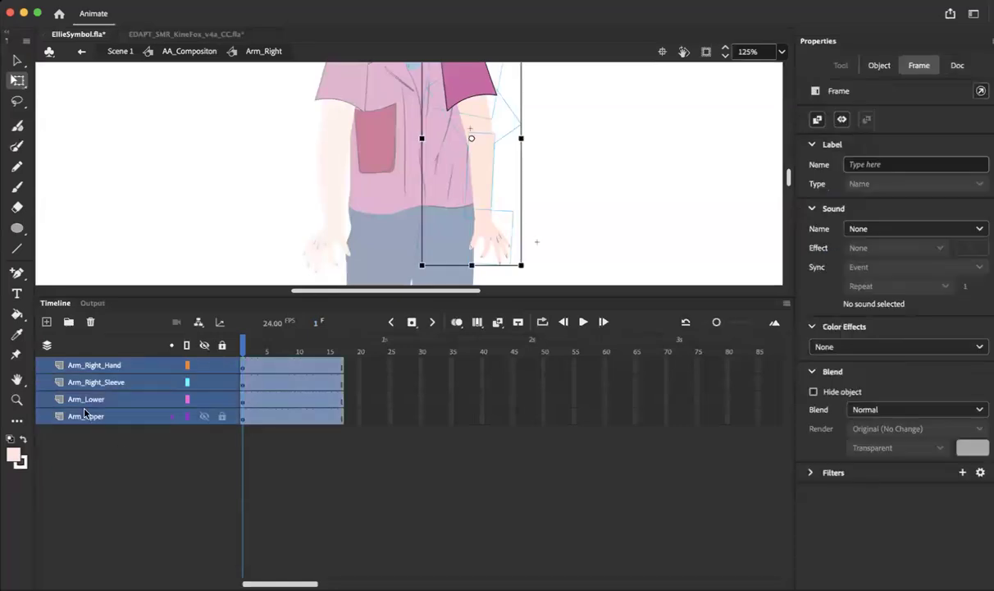
right_click(83, 401)
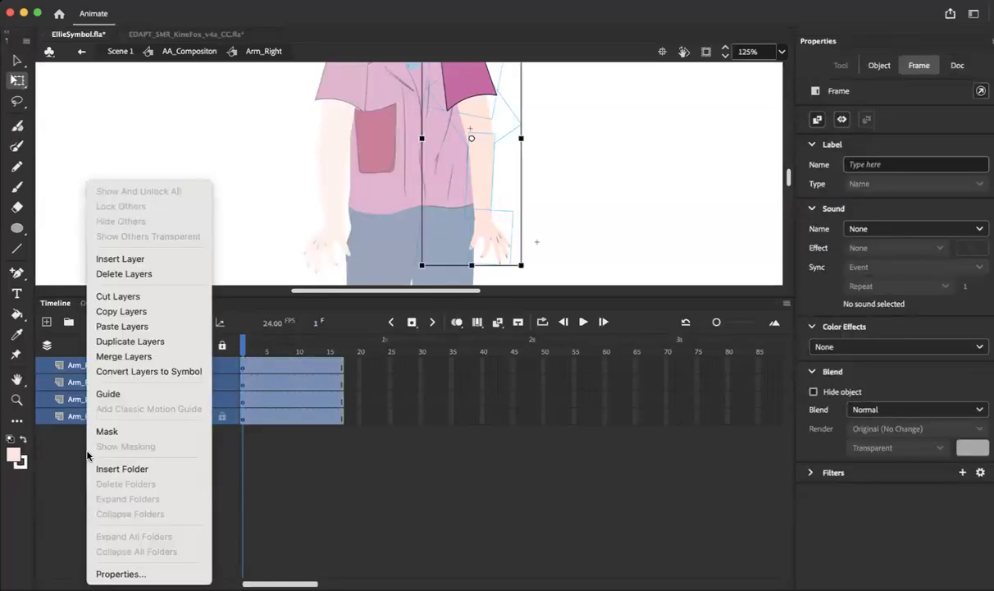
click(102, 315)
Return to AA_Compositon and paste the copied right-arm layers directly above the Torso layer.
click(172, 51)
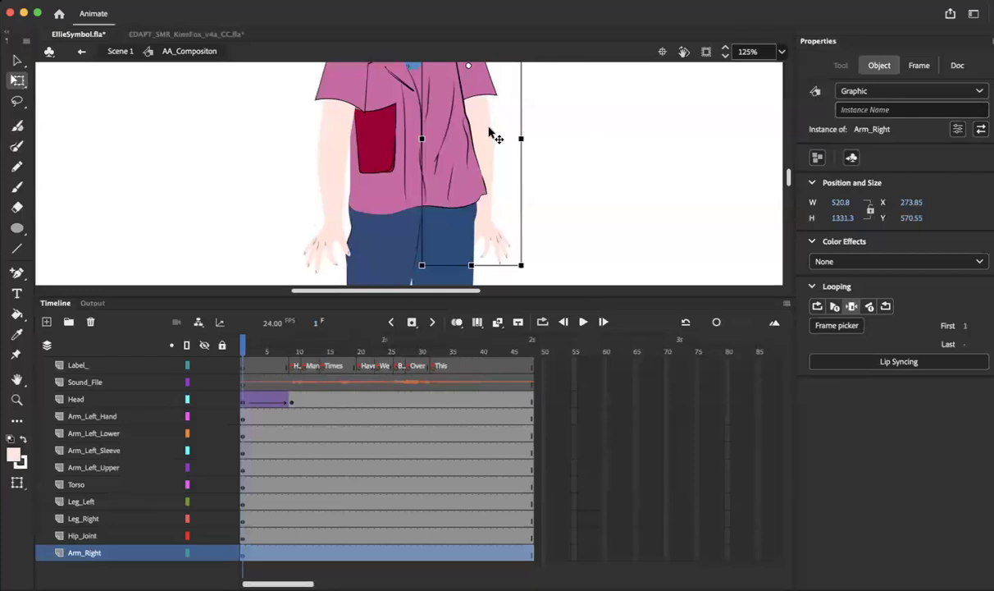
click(76, 473)
right_click(75, 482)
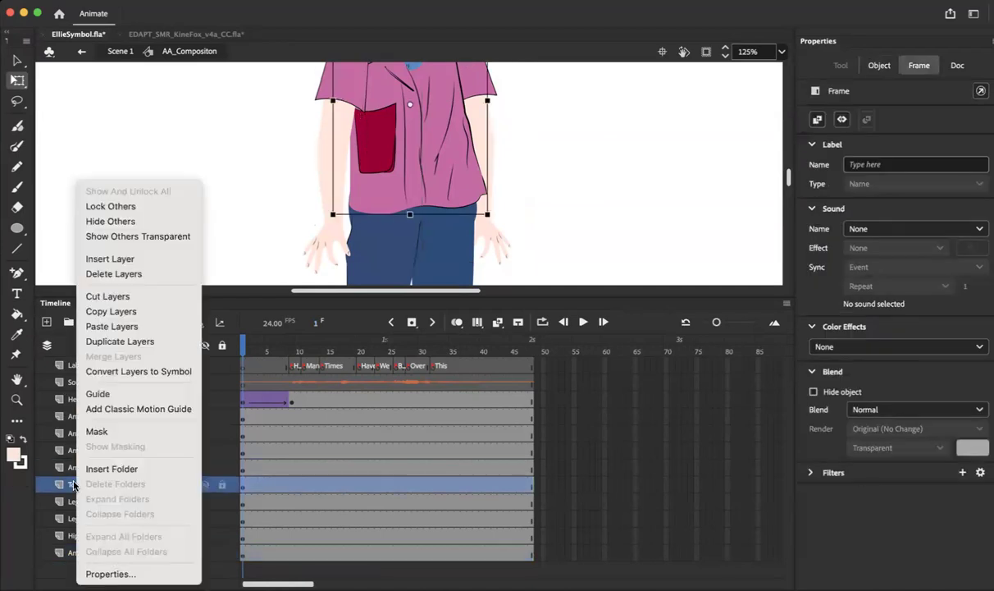
click(115, 326)
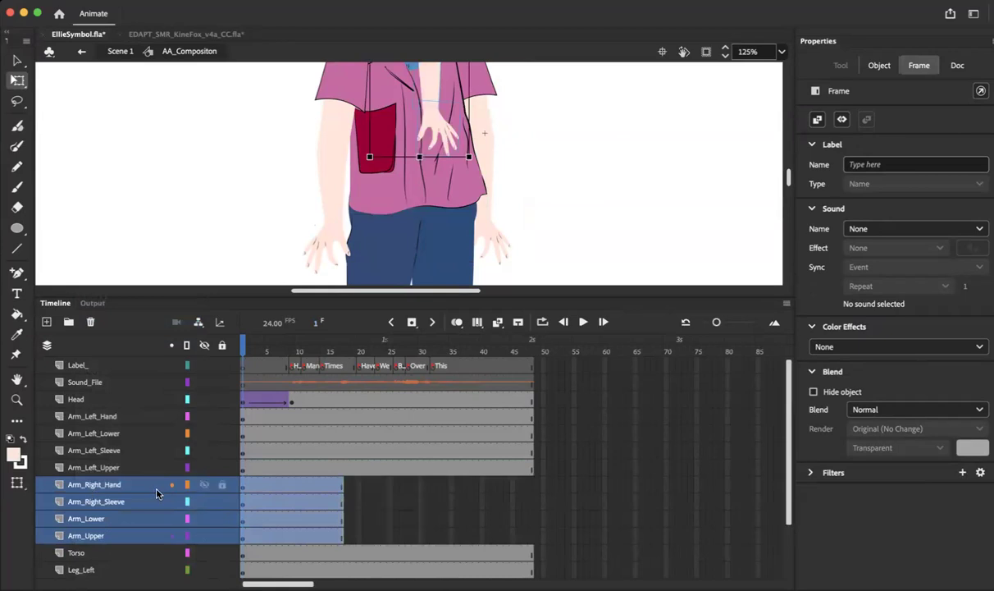
Extend the Arm_Right_Hand, Arm_Right_Sleeve, Arm_Lower and Arm_Upper layers to frame 48 and return to frame 1.
click(344, 503)
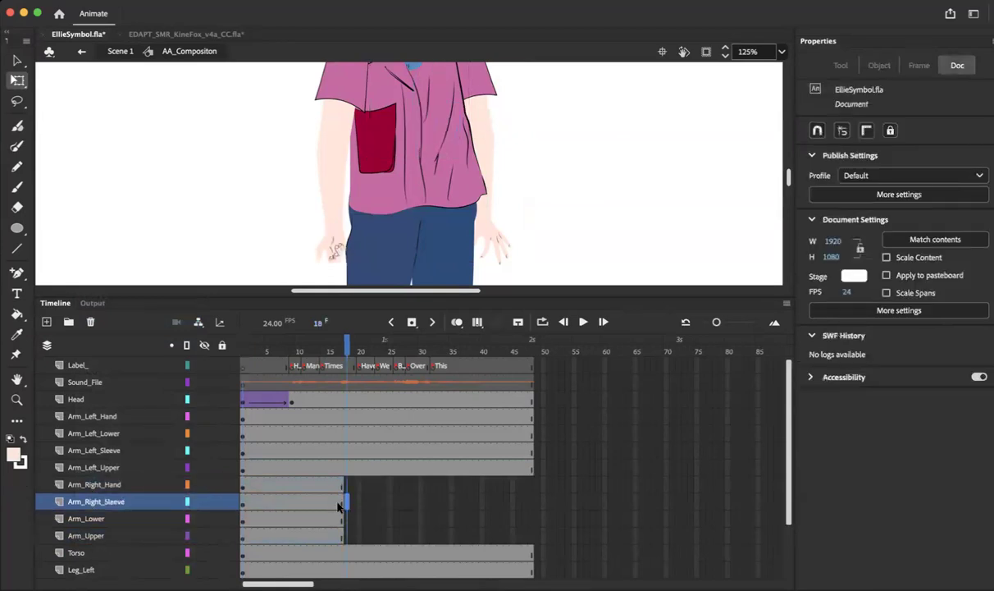
click(336, 485)
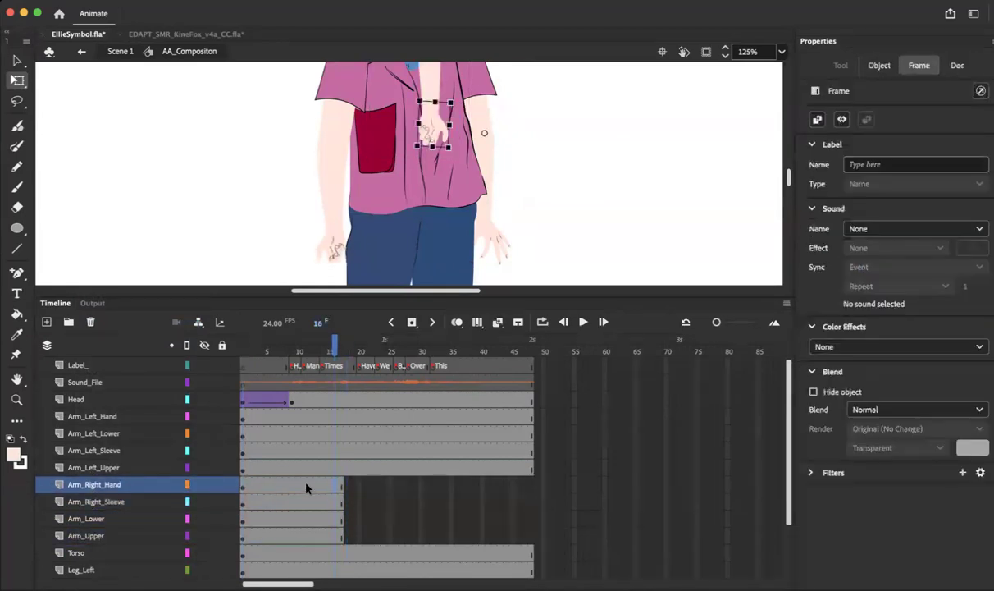
click(343, 484)
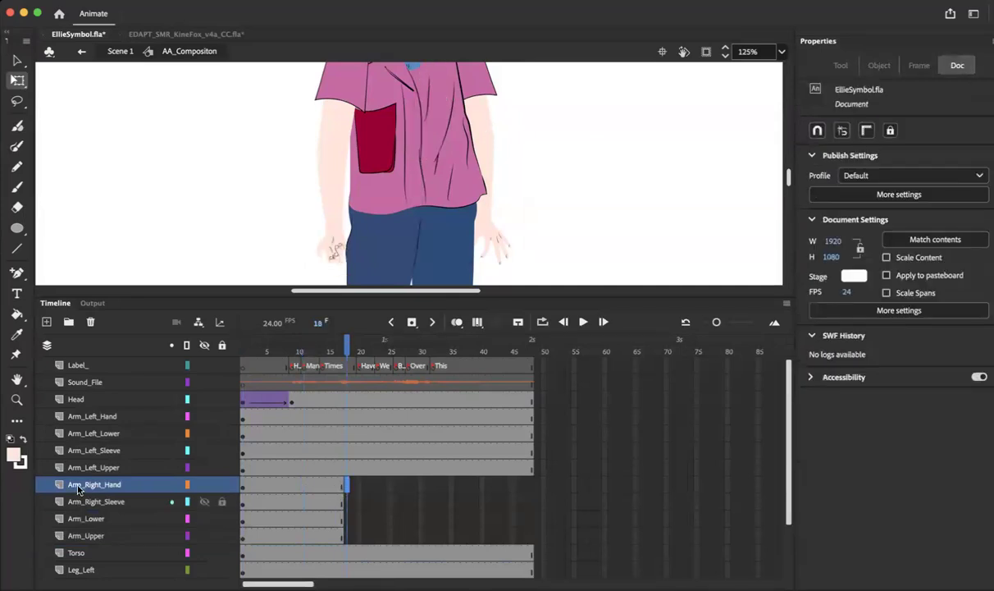
shift+click(82, 535)
drag(341, 509, 531, 479)
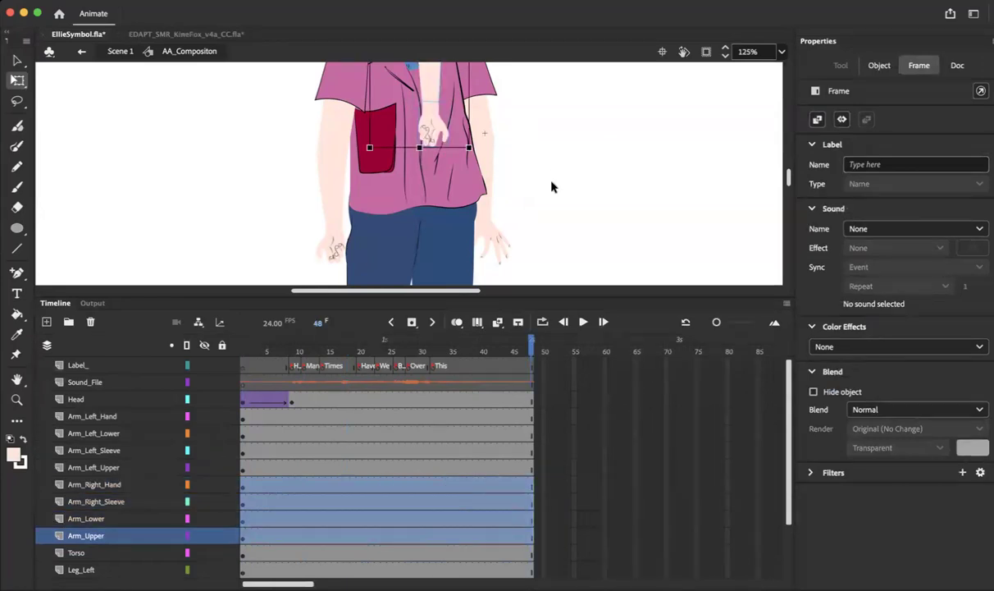
scroll(552, 185, up, 2)
drag(502, 336, 245, 340)
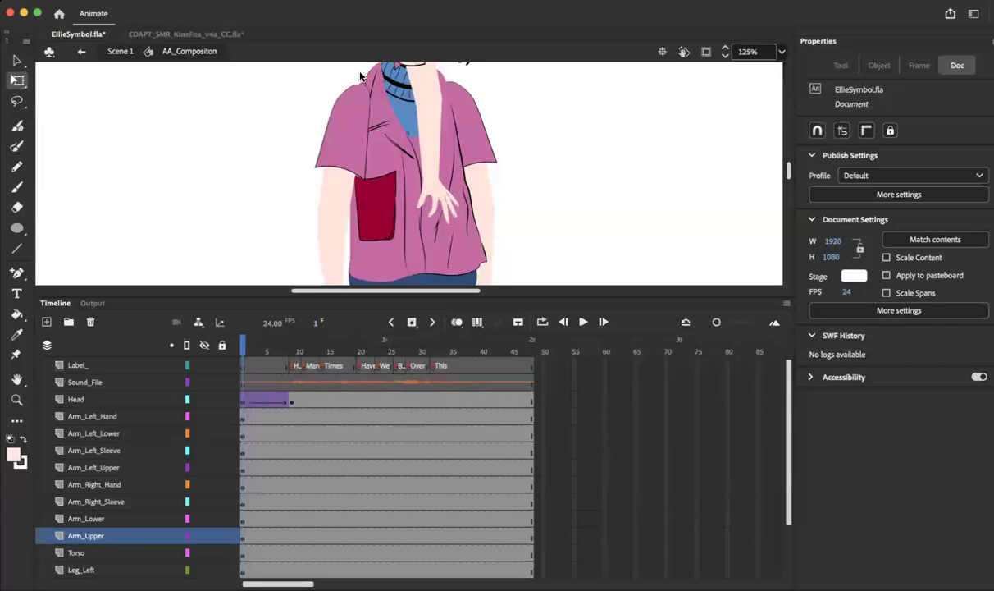
Rename the Arm_Lower layer as Arm_Right_Lower and the Arm_Upper layer as Arm_Right_Upper.
click(420, 120)
scroll(392, 132, up, 3)
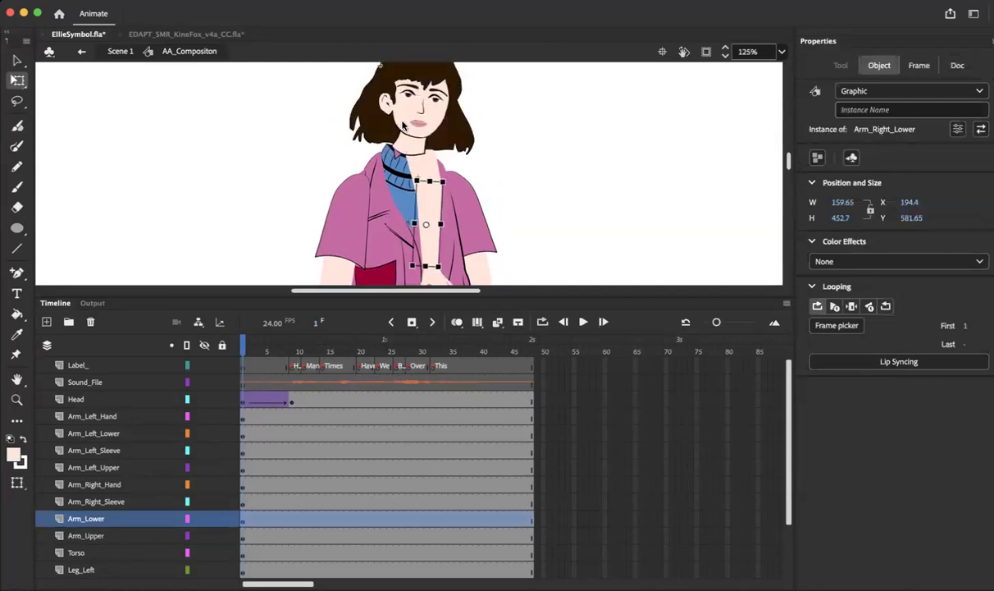
scroll(395, 141, down, 2)
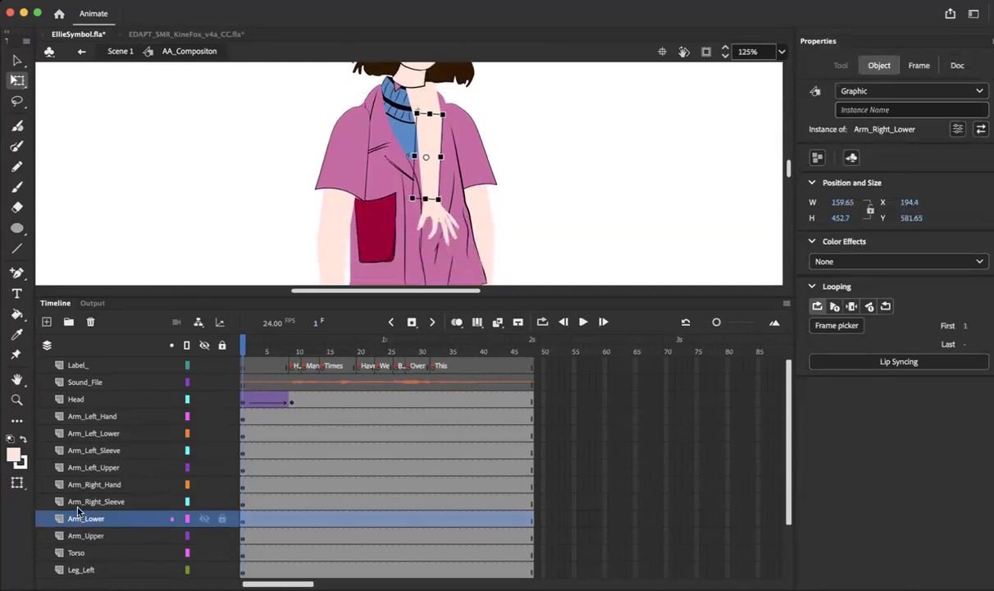
scroll(78, 492, down, 3)
double_click(84, 451)
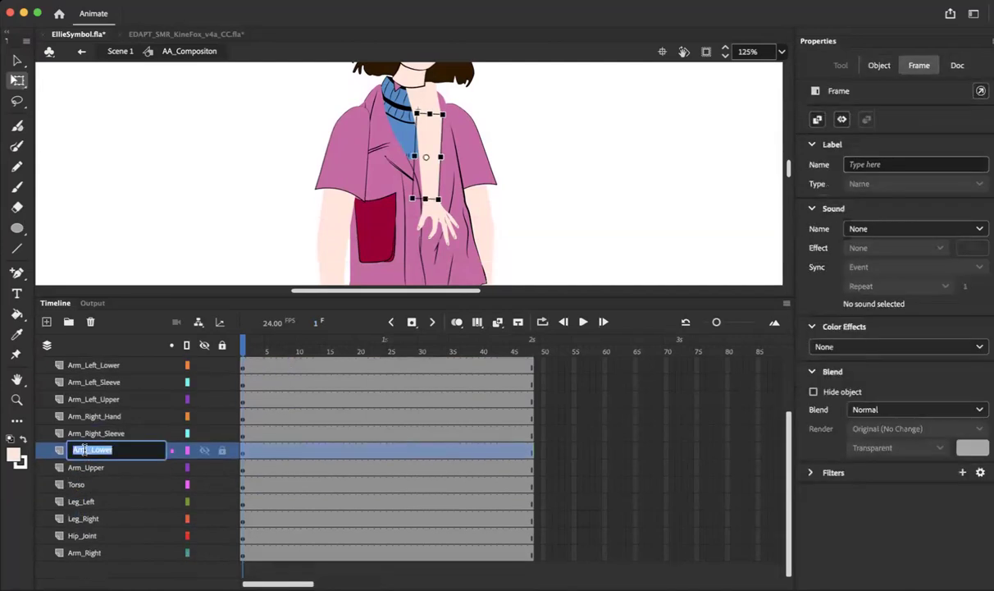
click(92, 450)
text(Right_)
double_click(85, 466)
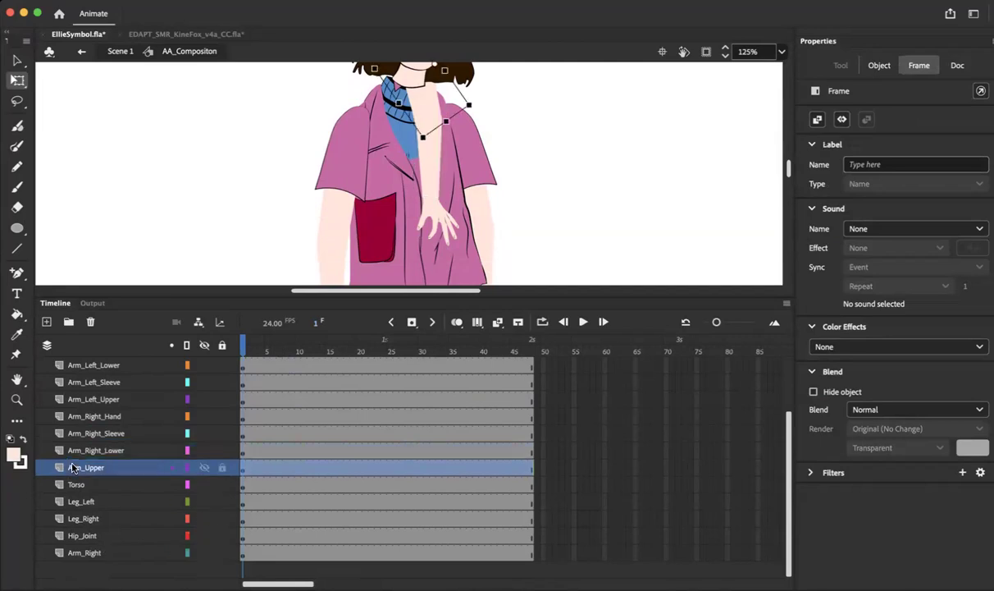
click(94, 467)
text(Right_)
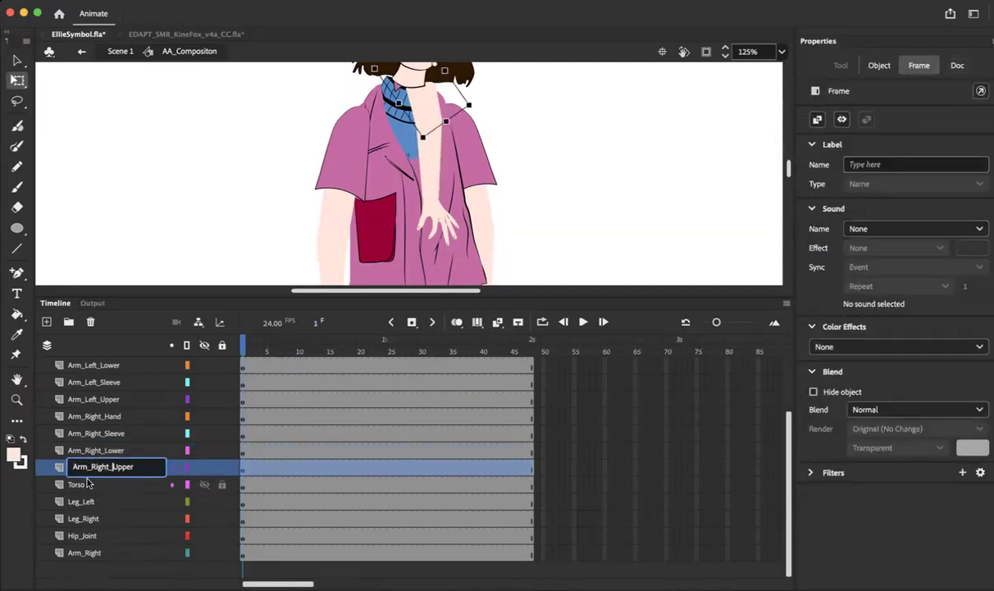
click(85, 449)
Move the artwork of all four Arm_Right layers together from the chest to the shoulder, lining the sleeve up with the torso.
click(93, 417)
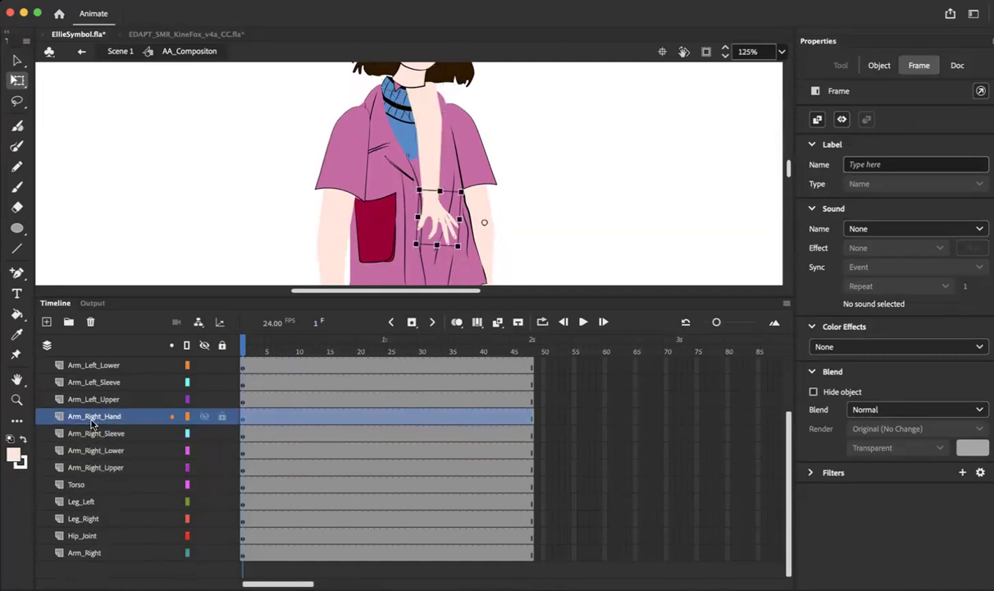
shift+click(85, 468)
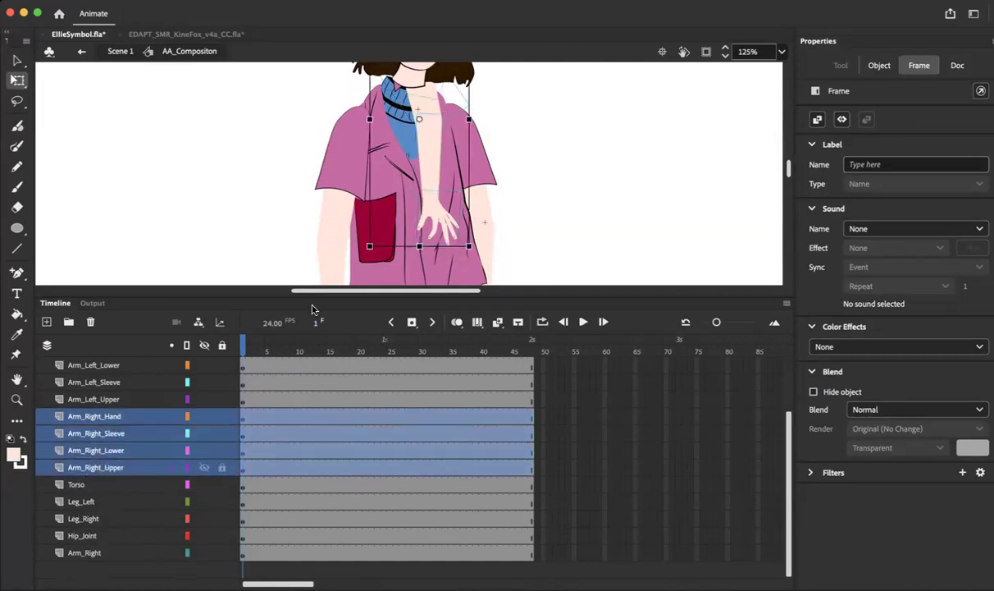
scroll(301, 251, up, 3)
scroll(302, 251, down, 5)
scroll(286, 233, up, 5)
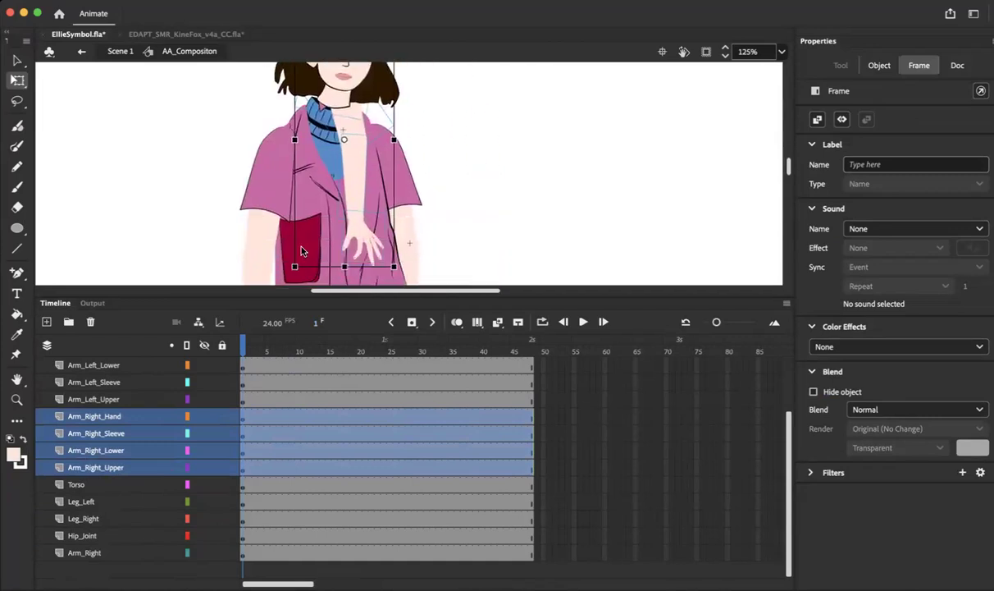
click(109, 418)
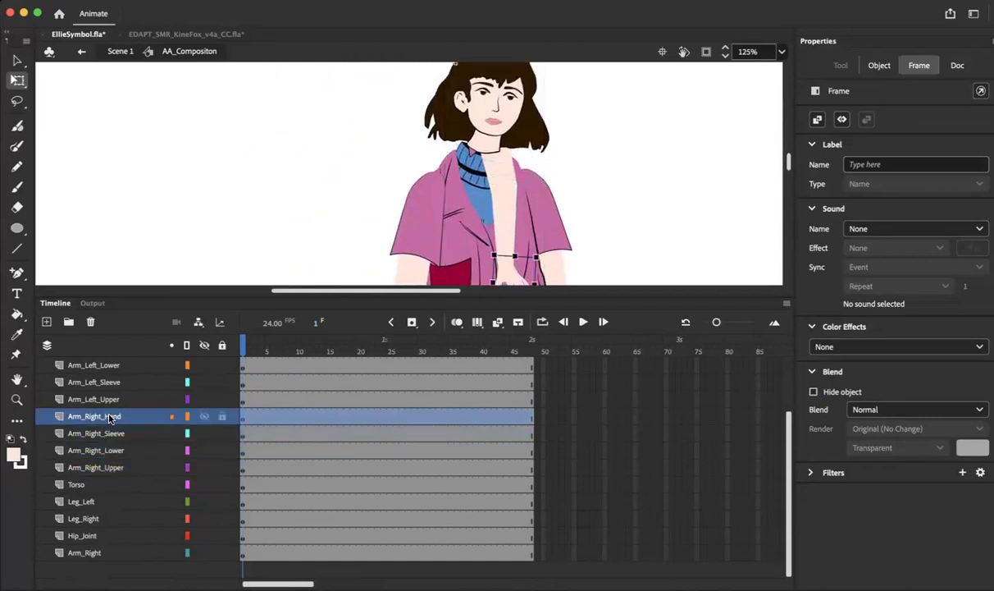
shift+click(96, 469)
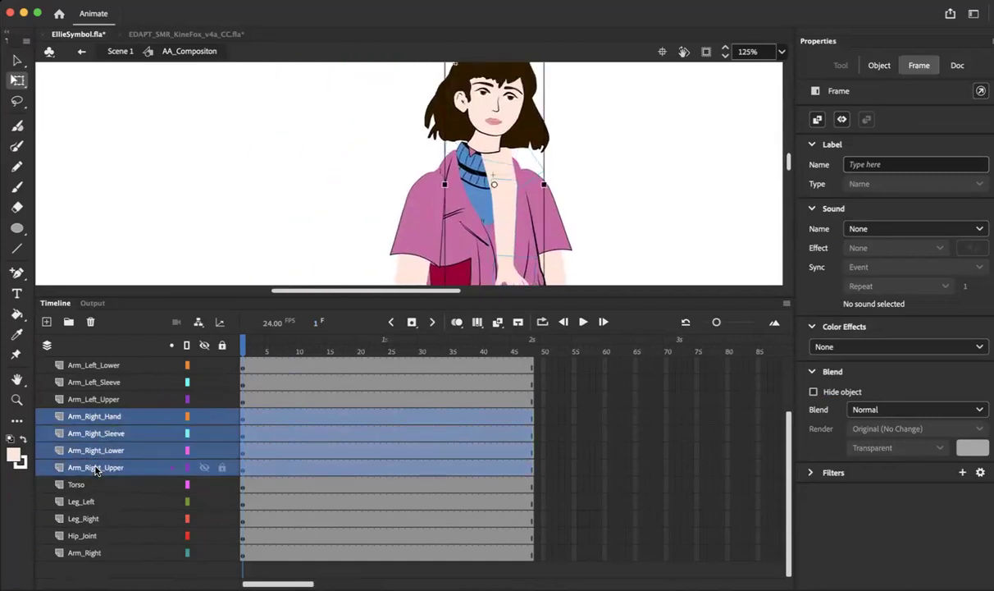
click(96, 468)
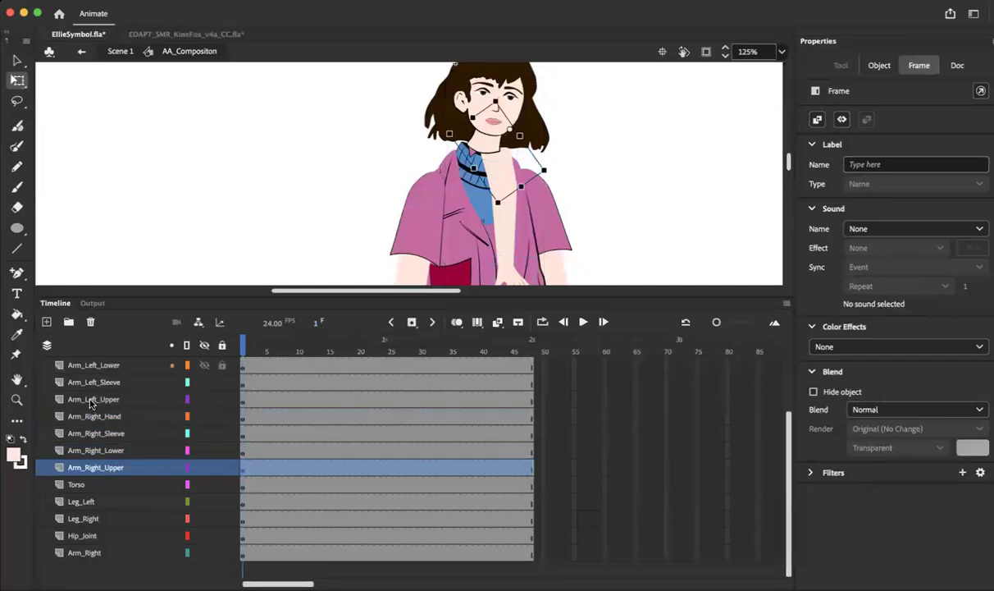
shift+click(74, 445)
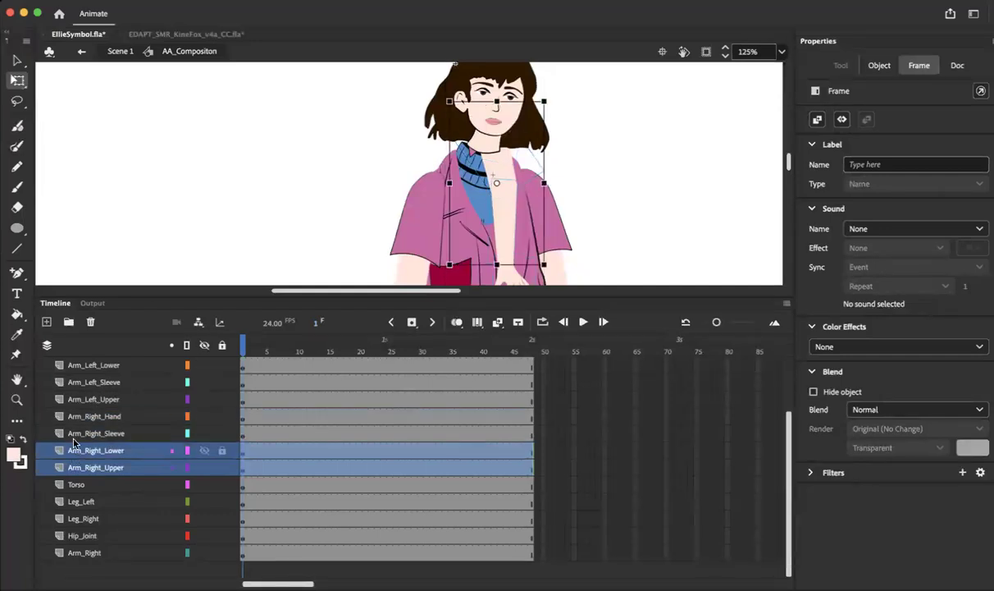
shift+click(74, 433)
shift+click(76, 416)
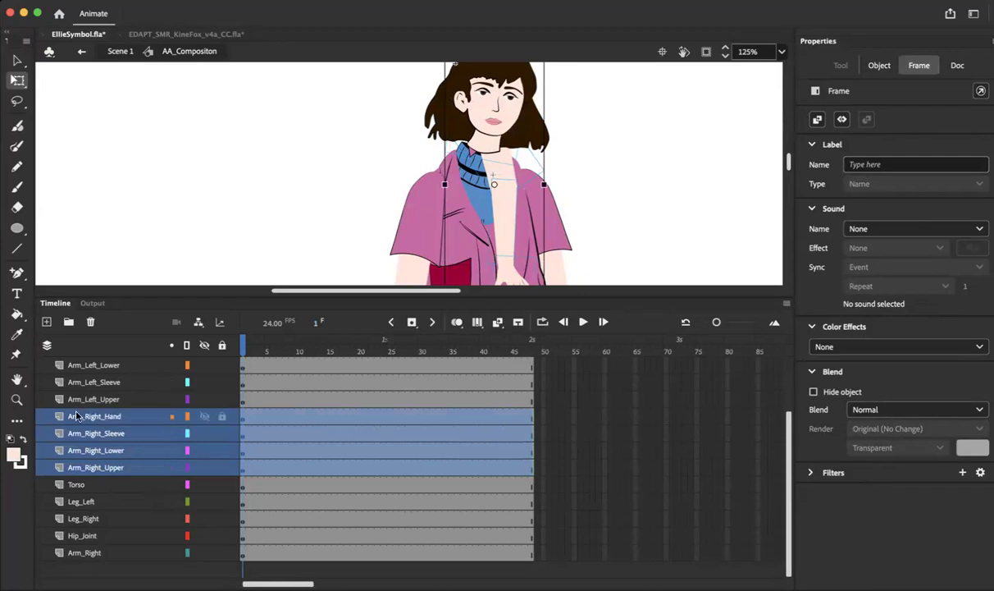
click(75, 416)
shift+click(79, 467)
drag(497, 194, 539, 157)
scroll(530, 195, down, 5)
scroll(513, 174, up, 2)
click(666, 153)
scroll(573, 196, down, 4)
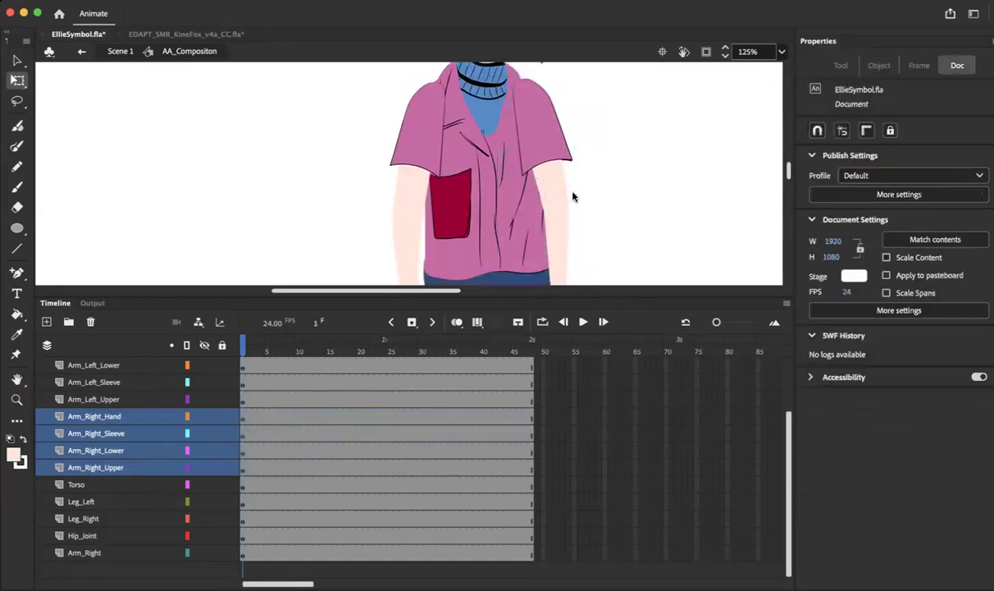
Examine how the right sleeve and upper arm sit on the torso, close up and within the whole figure.
scroll(572, 195, up, 2)
scroll(573, 195, up, 1)
click(529, 113)
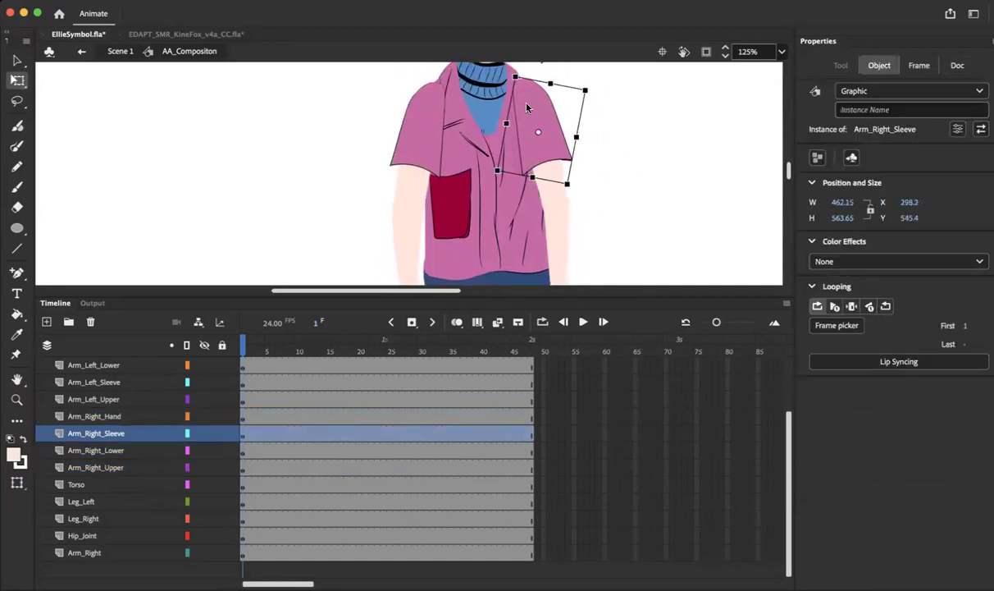
click(637, 105)
click(538, 139)
shift+click(554, 196)
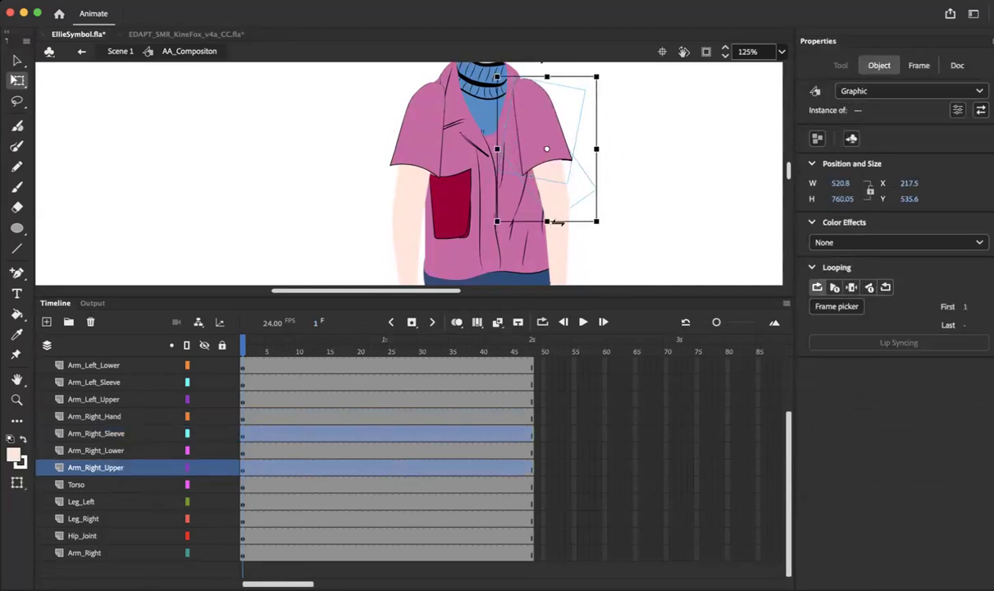
click(588, 179)
scroll(640, 136, down, 2)
scroll(640, 136, up, 3)
scroll(640, 136, down, 5)
scroll(394, 201, up, 3)
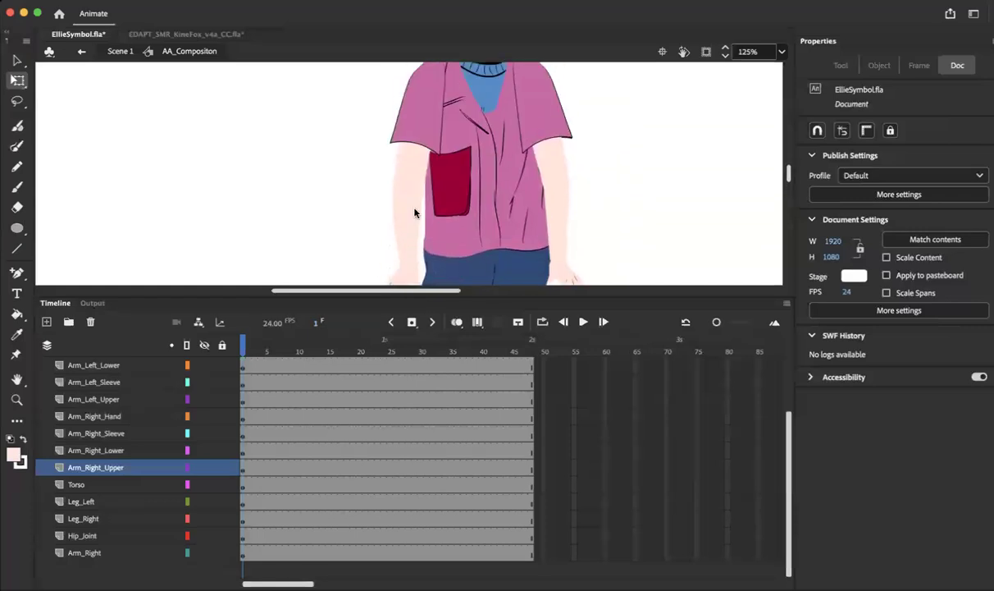
scroll(537, 112, up, 1)
scroll(537, 112, down, 2)
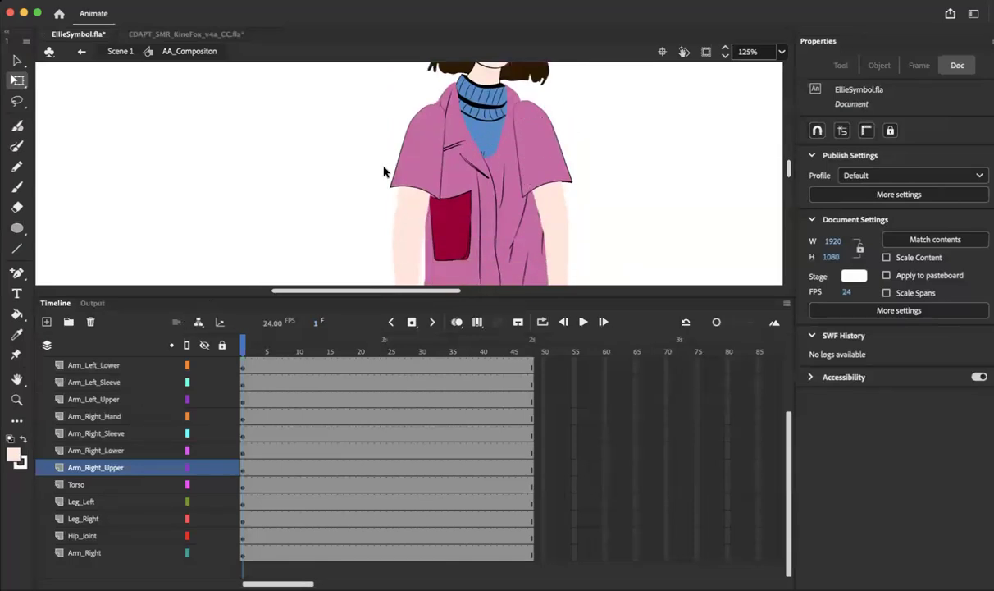
key(super+minus)
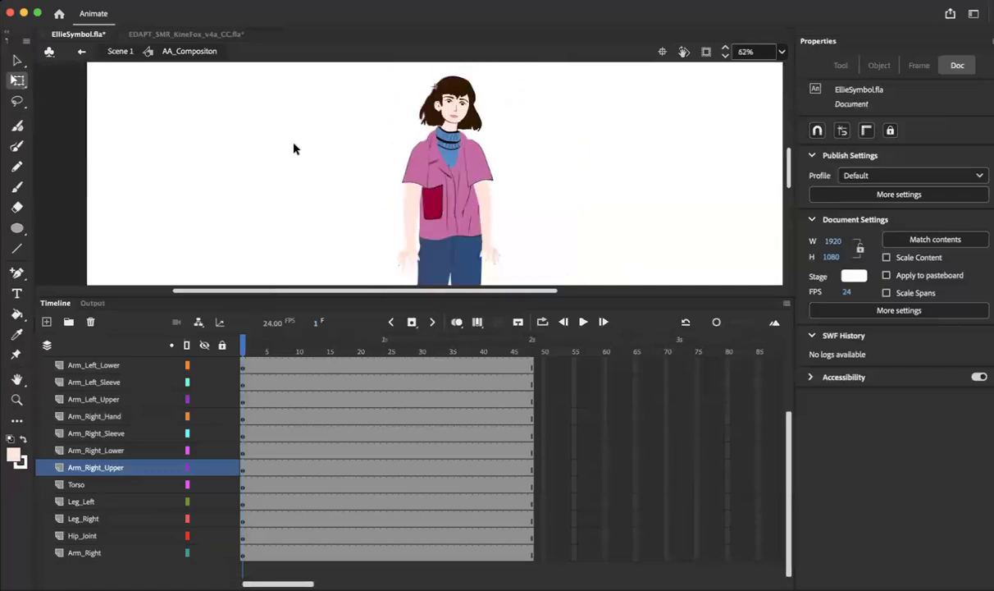
key(super+equal)
key(super+equal)
key(super+minus)
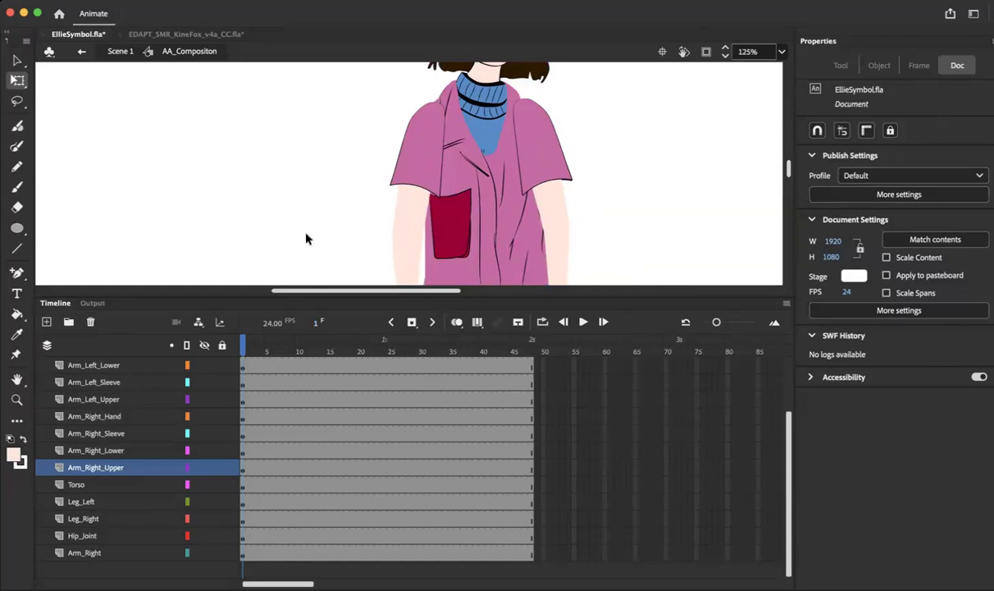
Delete the old Arm_Right layer beneath Hip_Joint.
click(76, 469)
click(81, 433)
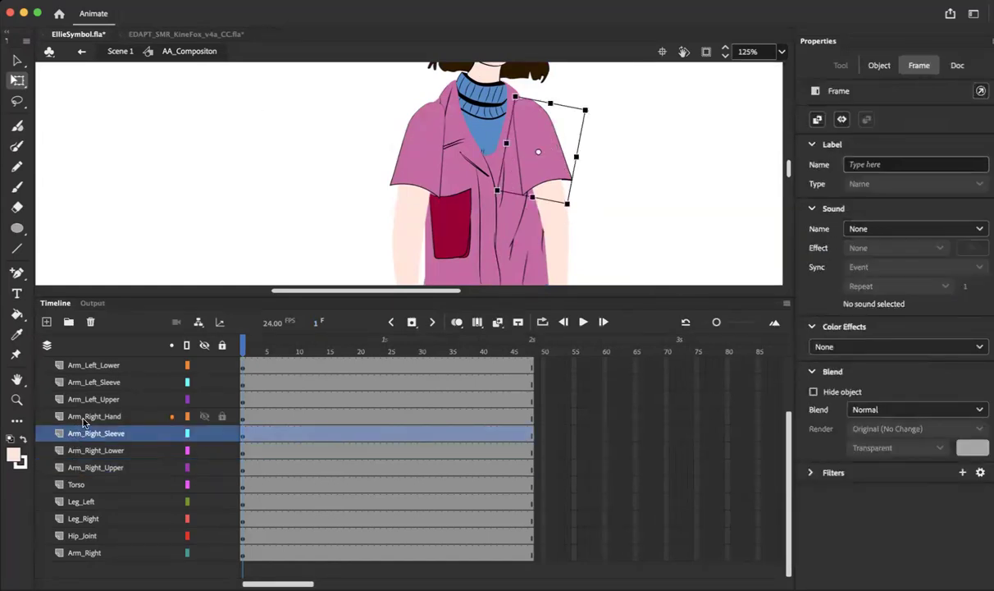
click(83, 419)
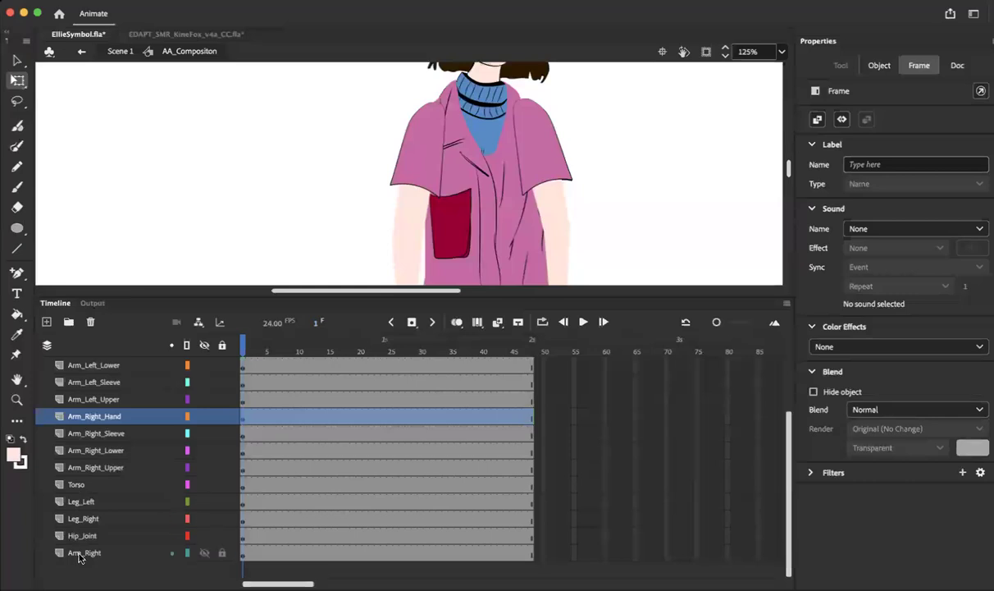
click(80, 553)
click(90, 322)
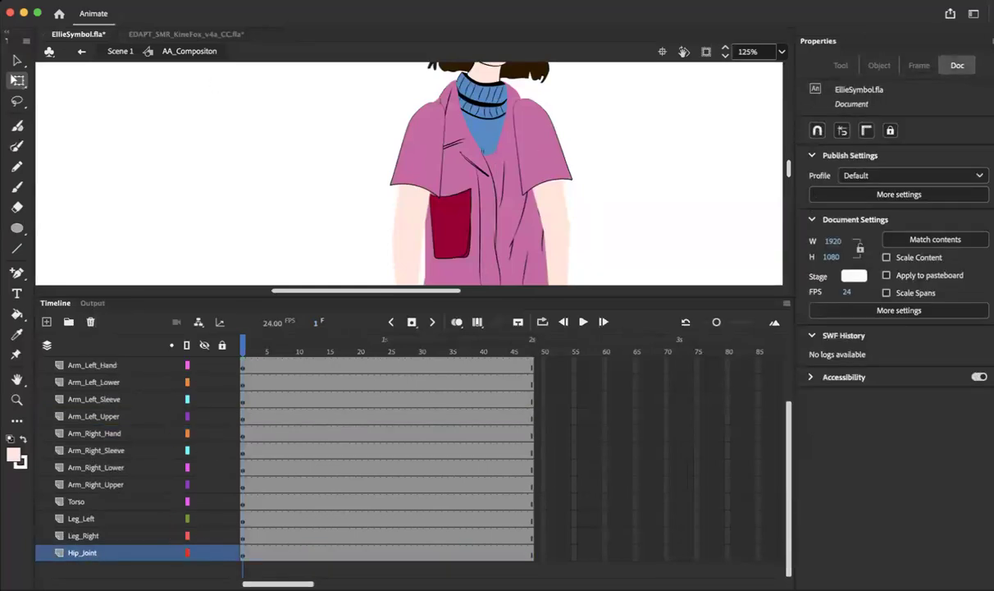
Inspect both of the character's arms from the shoulders down to the hands.
scroll(123, 444, up, 1)
scroll(123, 444, down, 1)
scroll(317, 151, down, 3)
scroll(318, 150, up, 5)
scroll(317, 151, right, 1)
scroll(317, 151, down, 4)
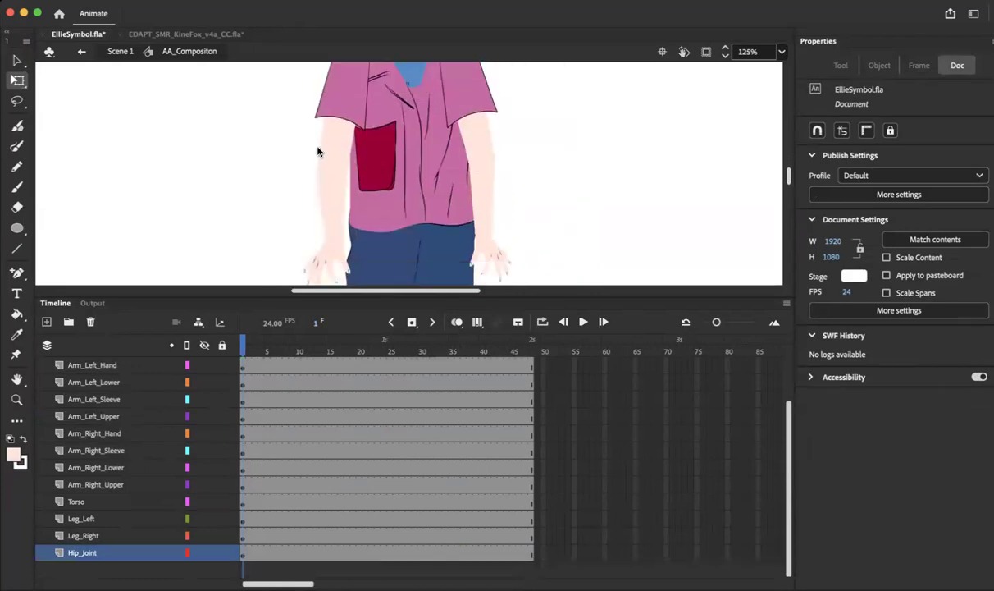
scroll(318, 150, left, 5)
scroll(317, 151, right, 5)
scroll(318, 151, down, 1)
scroll(318, 151, left, 1)
scroll(318, 151, up, 1)
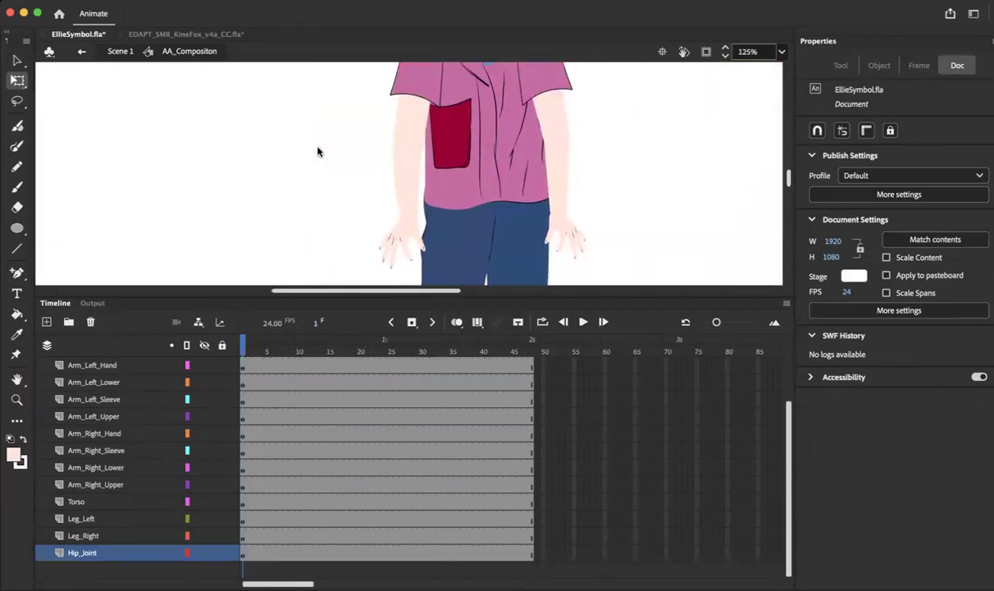
scroll(318, 151, up, 3)
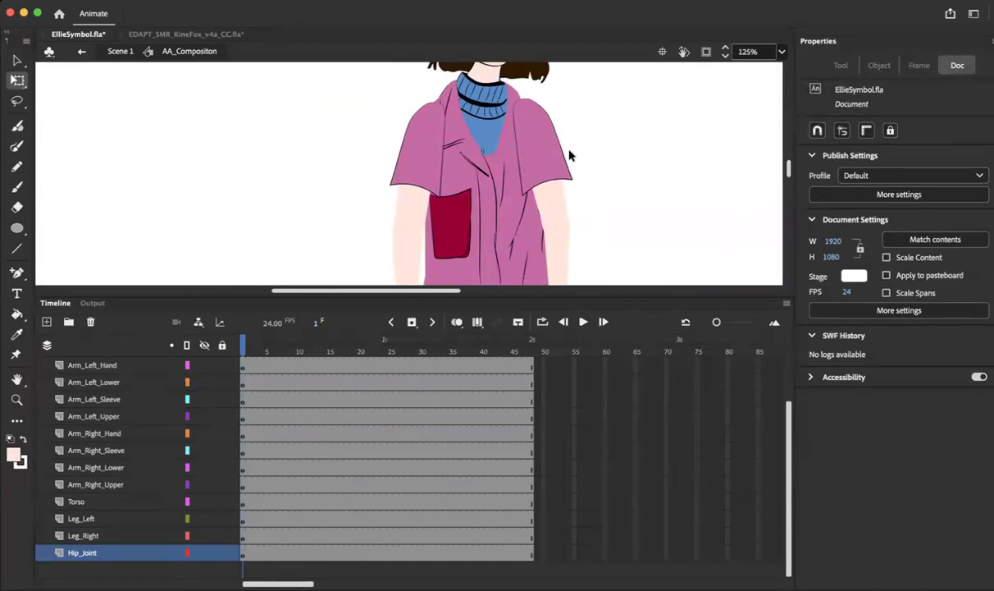
scroll(545, 137, down, 3)
scroll(544, 137, right, 2)
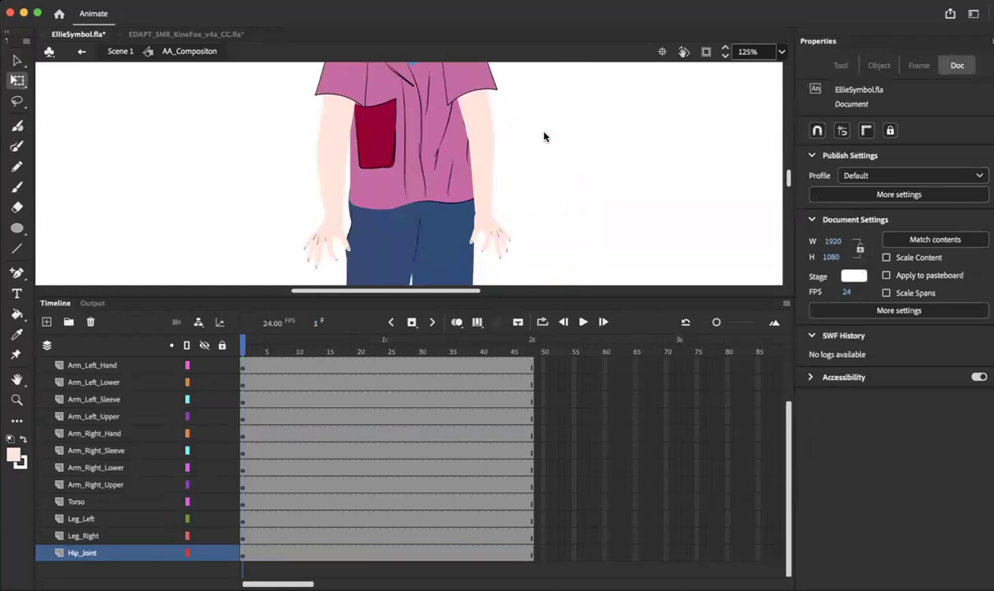
scroll(493, 160, up, 3)
scroll(487, 156, left, 4)
scroll(456, 155, right, 2)
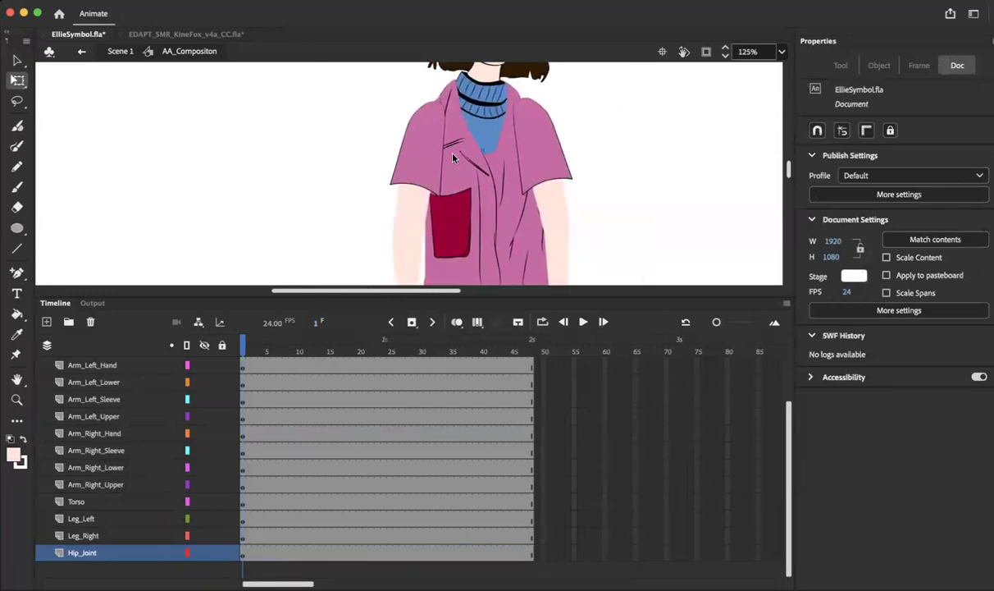
Rotate the Arm_Right_Lower forearm about its central pivot until it lies nearly horizontal across the torso's edge.
scroll(492, 164, down, 3)
click(541, 205)
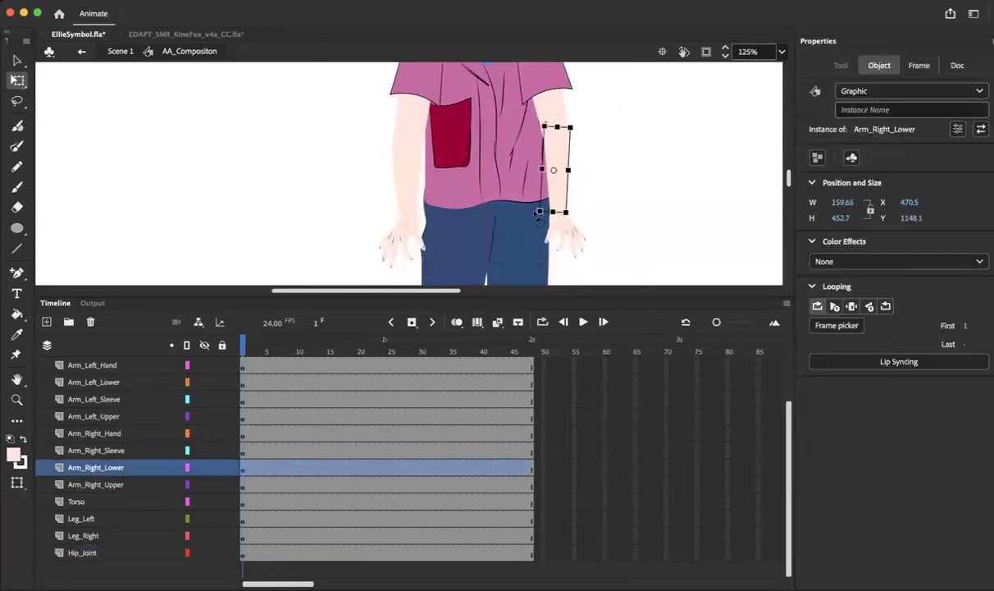
drag(533, 215, 464, 164)
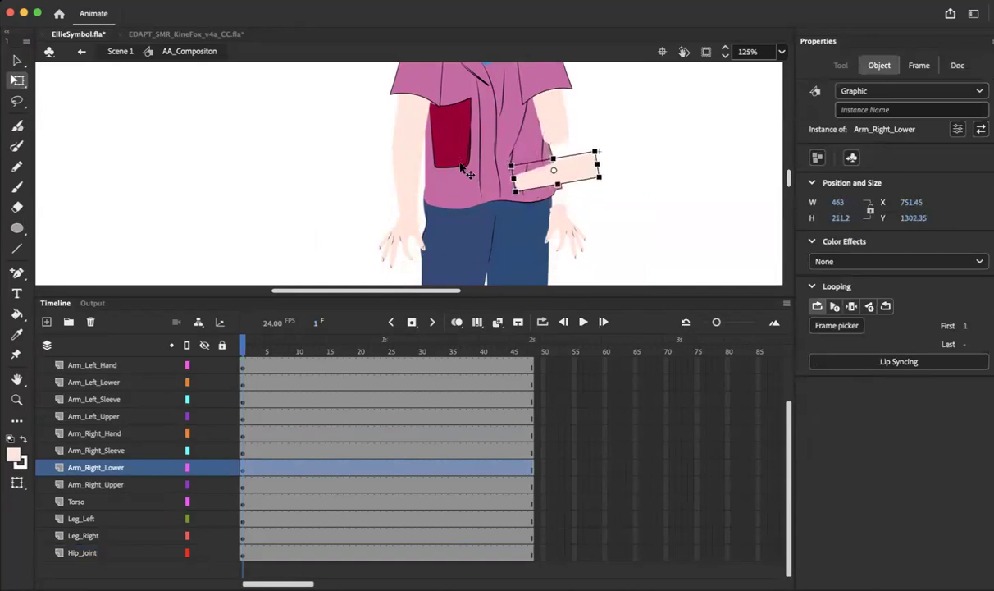
Undo the Arm_Right_Lower rotation and nudge the Arm_Left_Hand slightly up or down to fine-tune its fit at the wrist.
key(super+z)
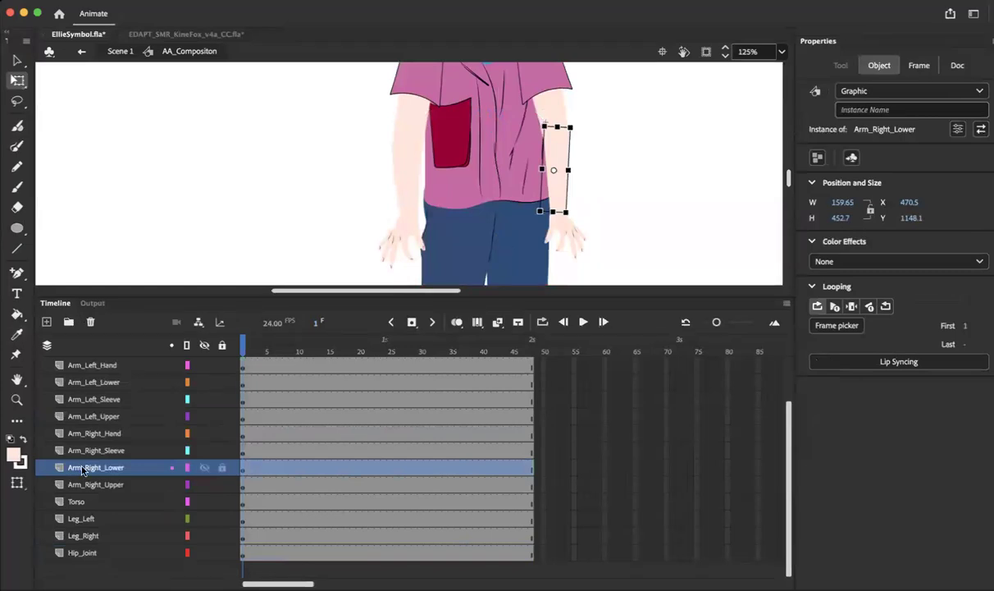
scroll(83, 470, up, 3)
click(73, 399)
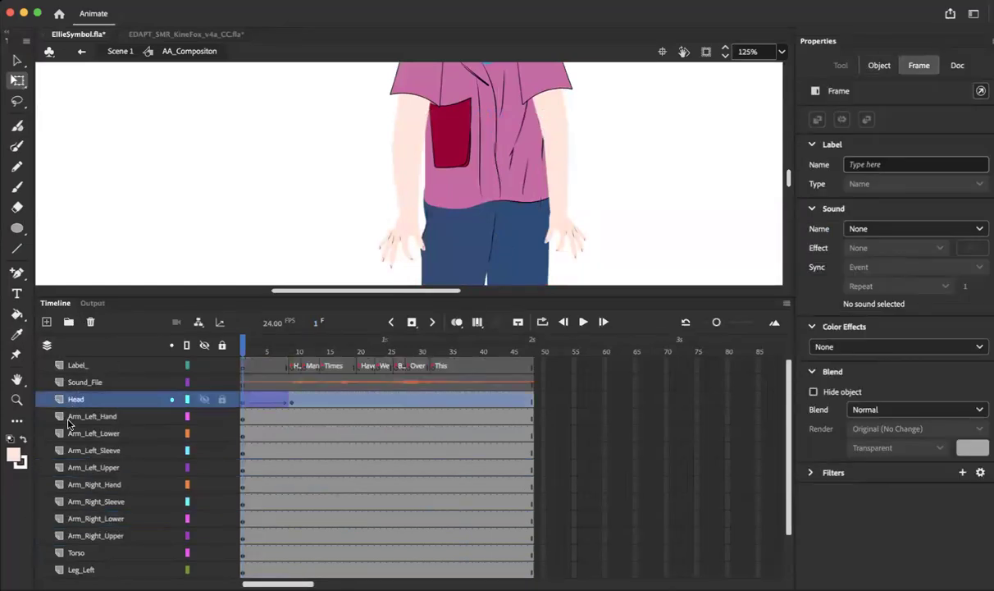
click(92, 418)
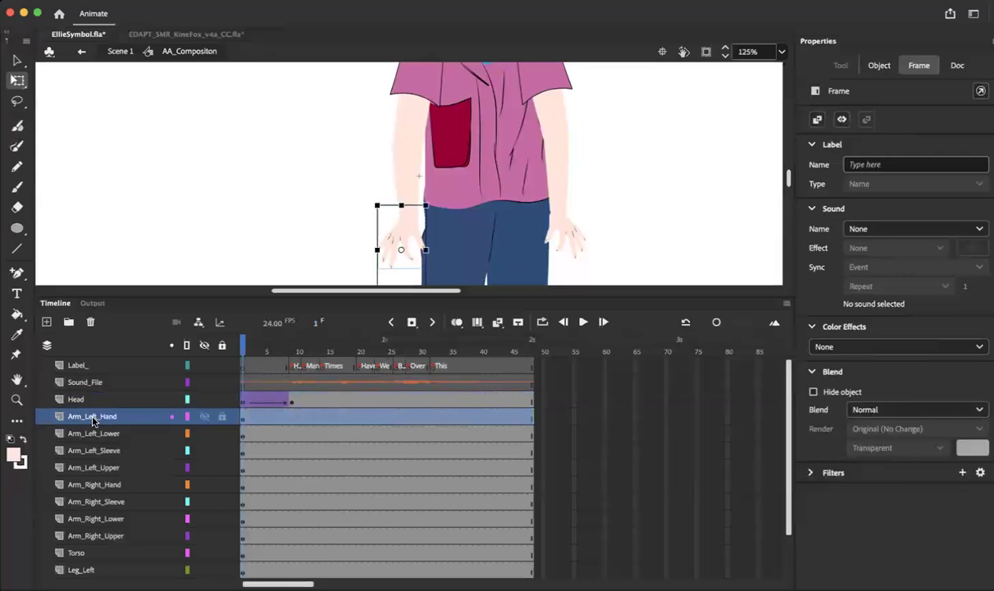
click(91, 433)
key(Up)
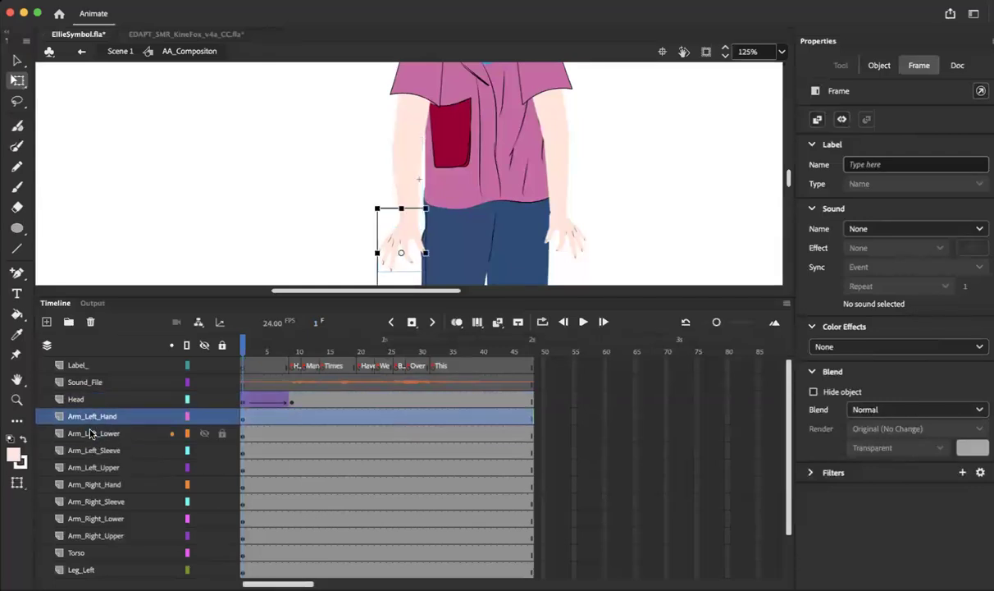
Check the lower, sleeve and upper layers of the left arm, and move the Arm_Right_Lower layer above Arm_Right_Sleeve.
click(79, 436)
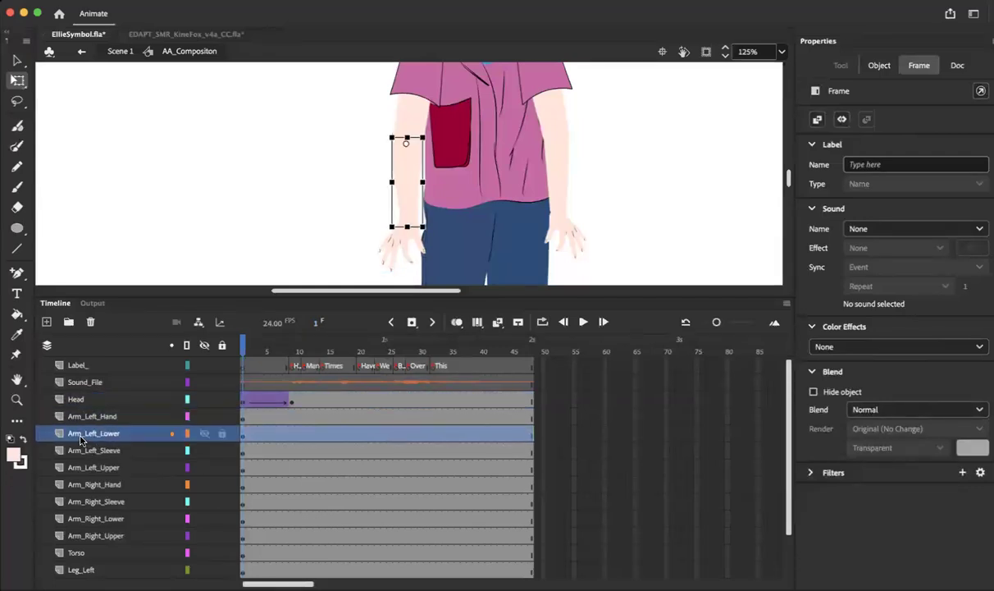
click(78, 451)
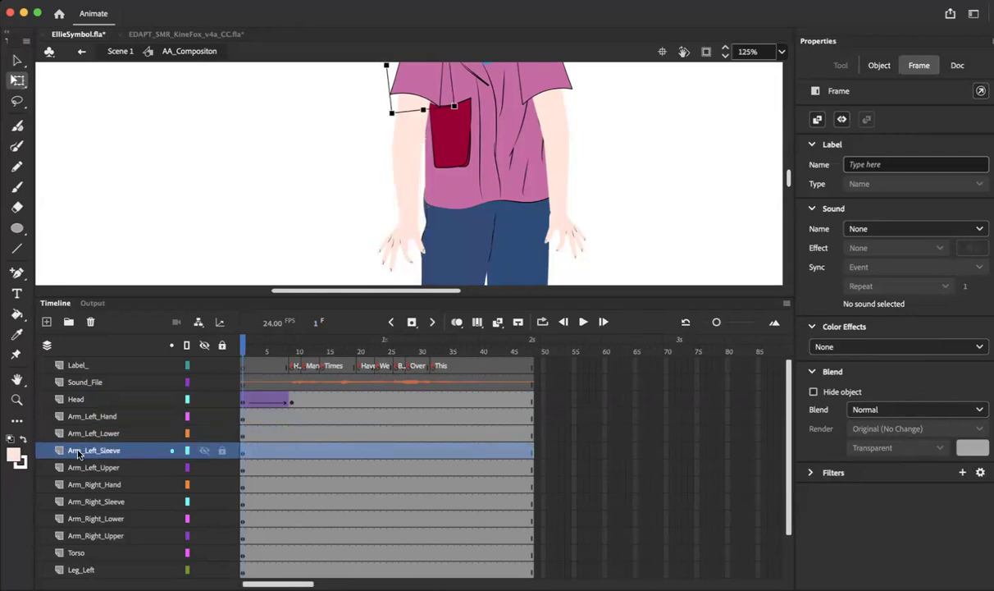
click(76, 468)
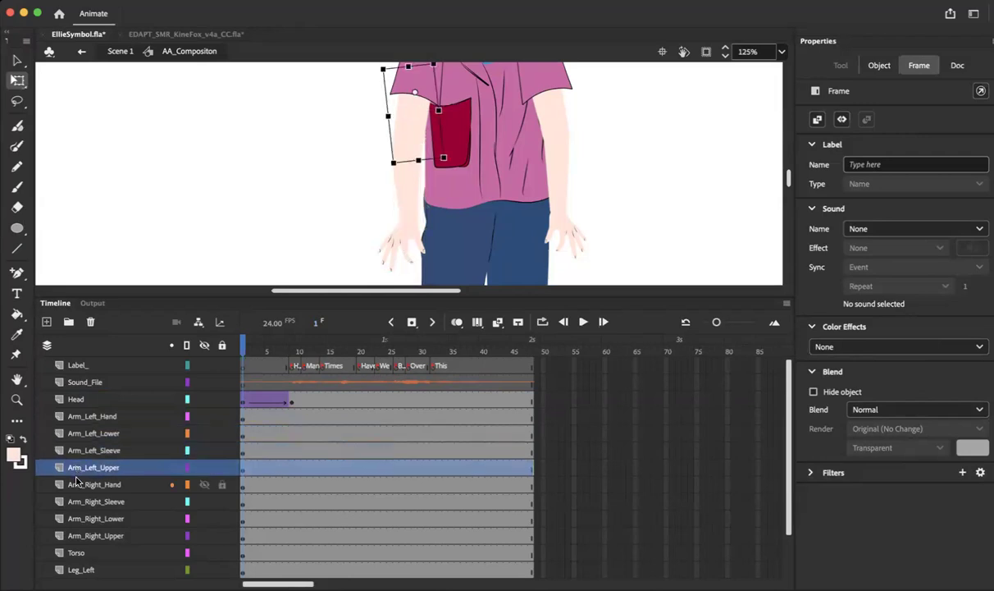
scroll(74, 451, down, 1)
click(83, 489)
drag(88, 503, 88, 478)
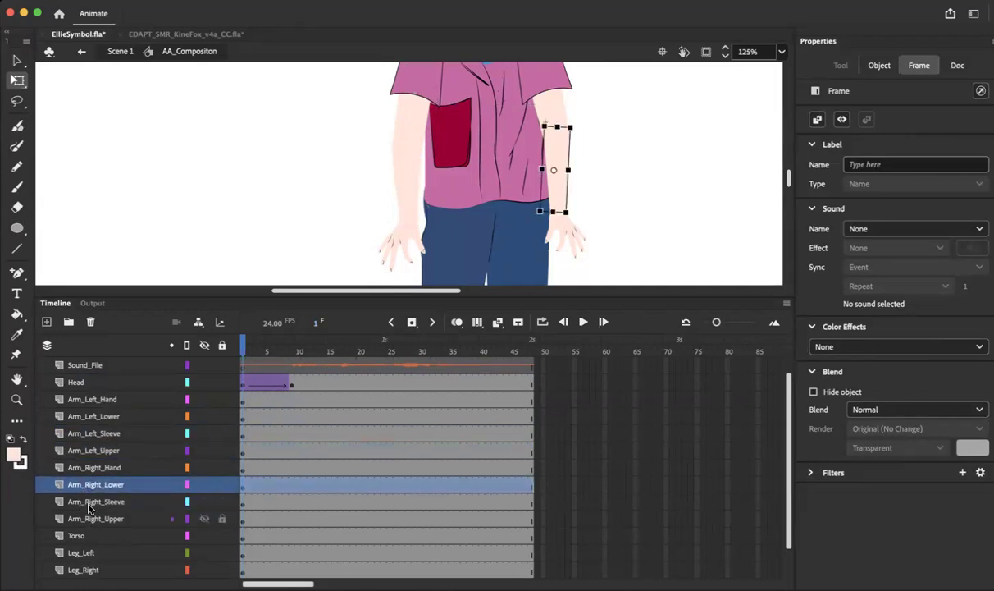
Review the layer order from the arm parts down to Torso, checking Arm_Right_Sleeve, Arm_Right_Upper and Torso on the figure.
click(88, 502)
click(91, 518)
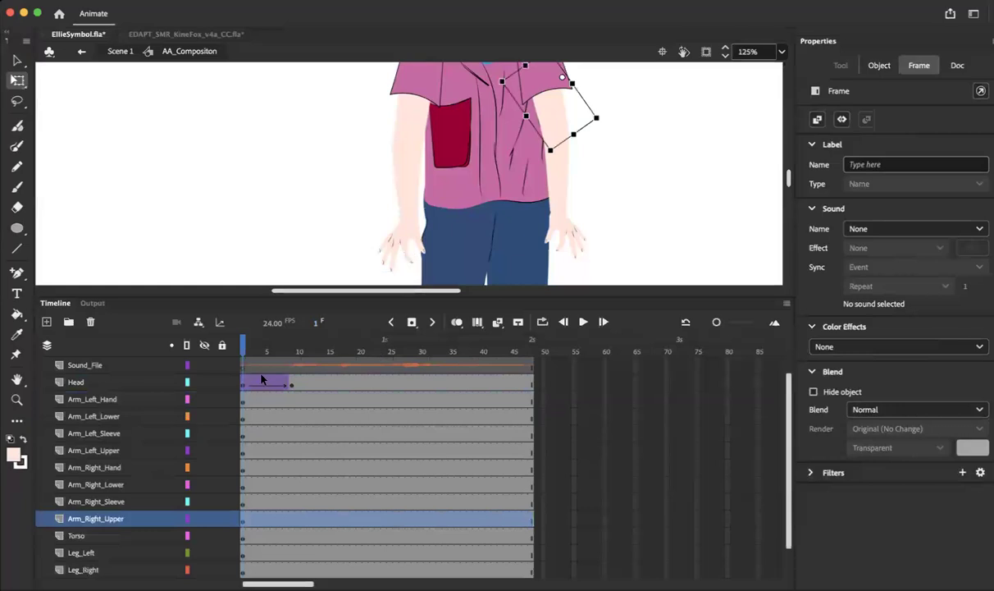
scroll(164, 443, down, 2)
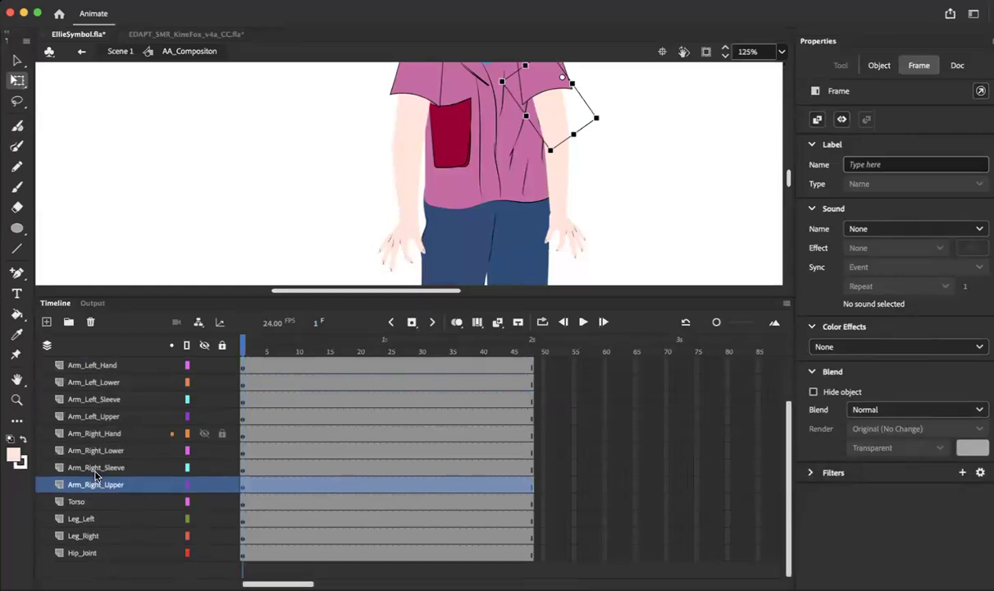
scroll(287, 433, right, 3)
scroll(286, 432, up, 1)
scroll(286, 433, left, 3)
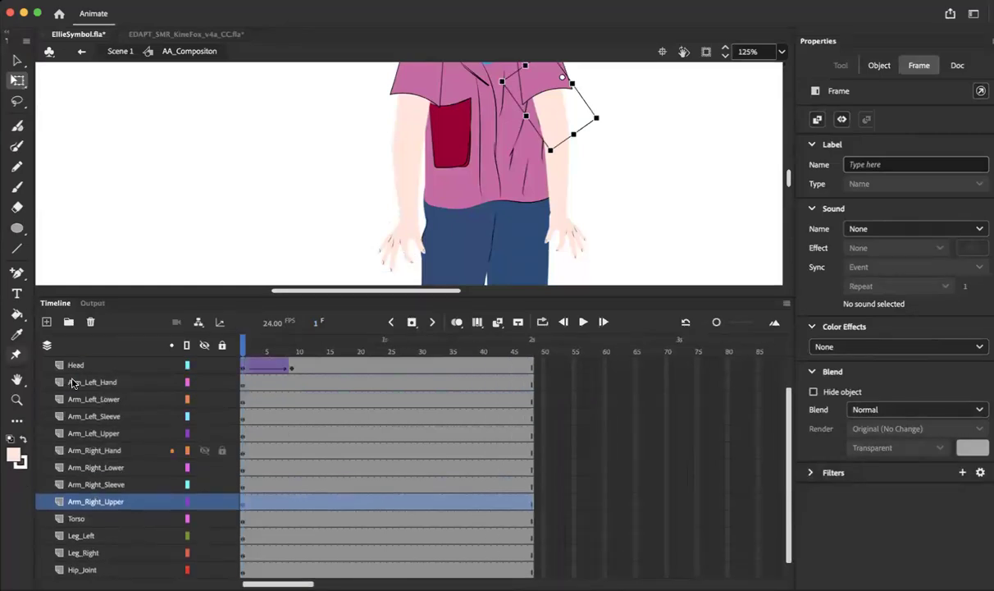
scroll(77, 506, down, 1)
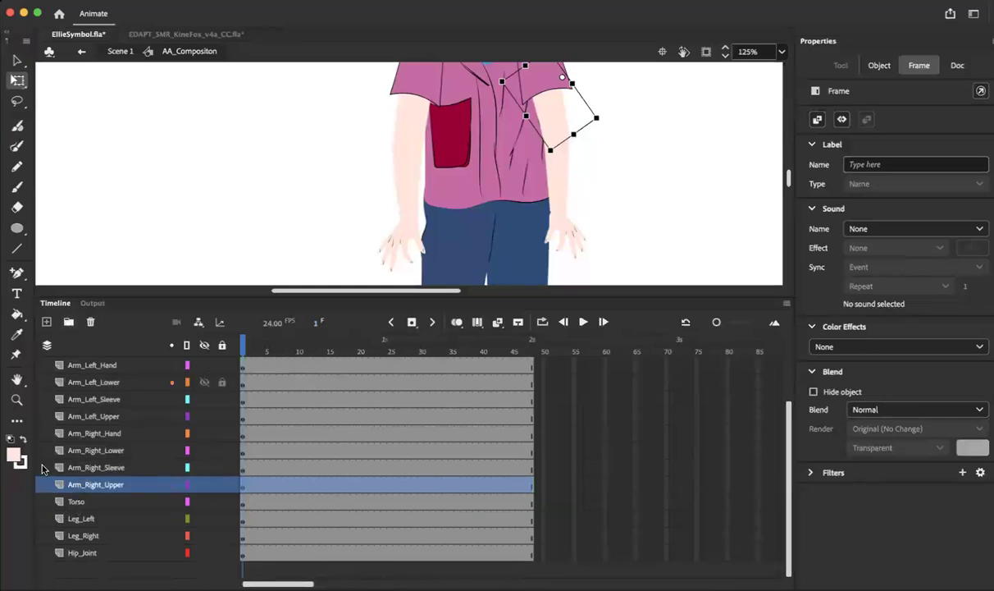
scroll(78, 367, up, 3)
scroll(78, 370, down, 3)
click(59, 502)
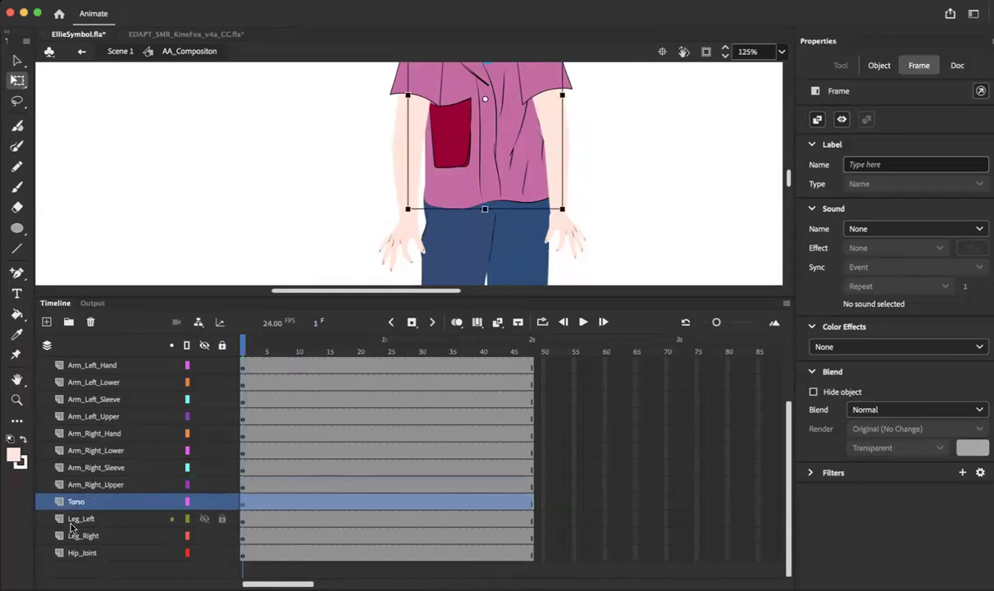
Copy the Upper_Leg, Lower_Leg and Foot_ layers from inside the Leg_Left symbol.
click(74, 521)
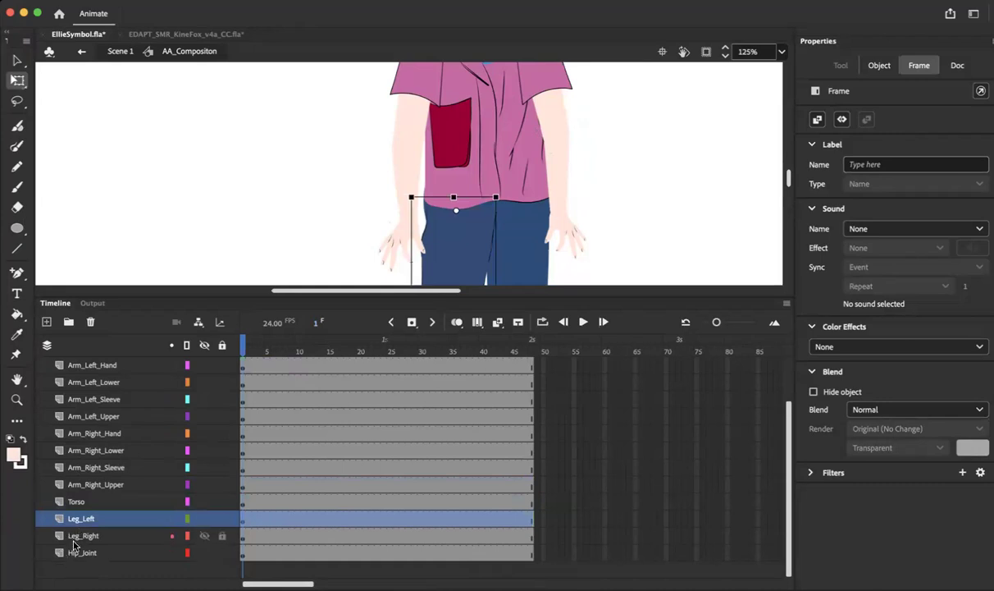
double_click(453, 236)
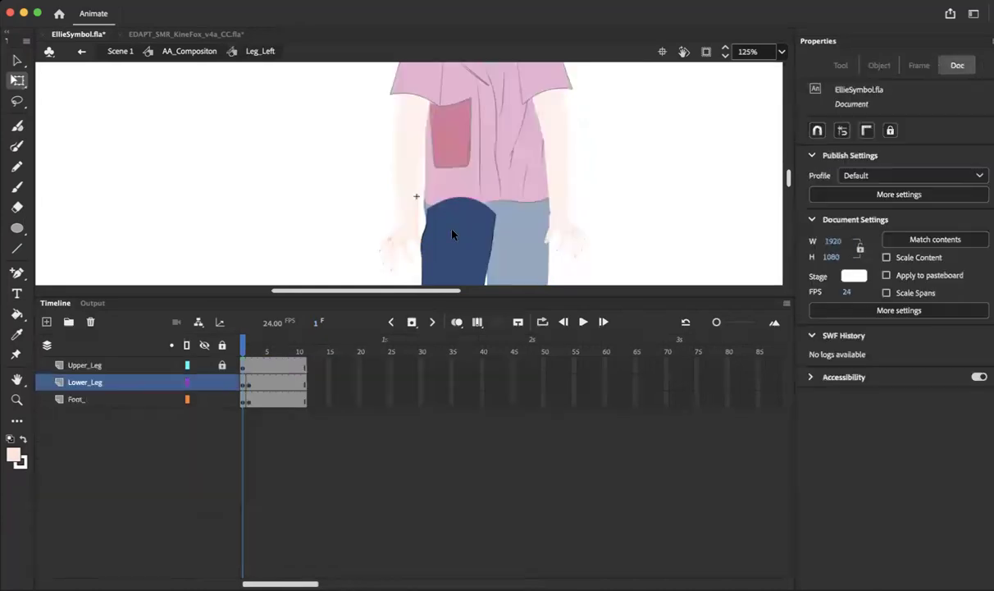
click(73, 365)
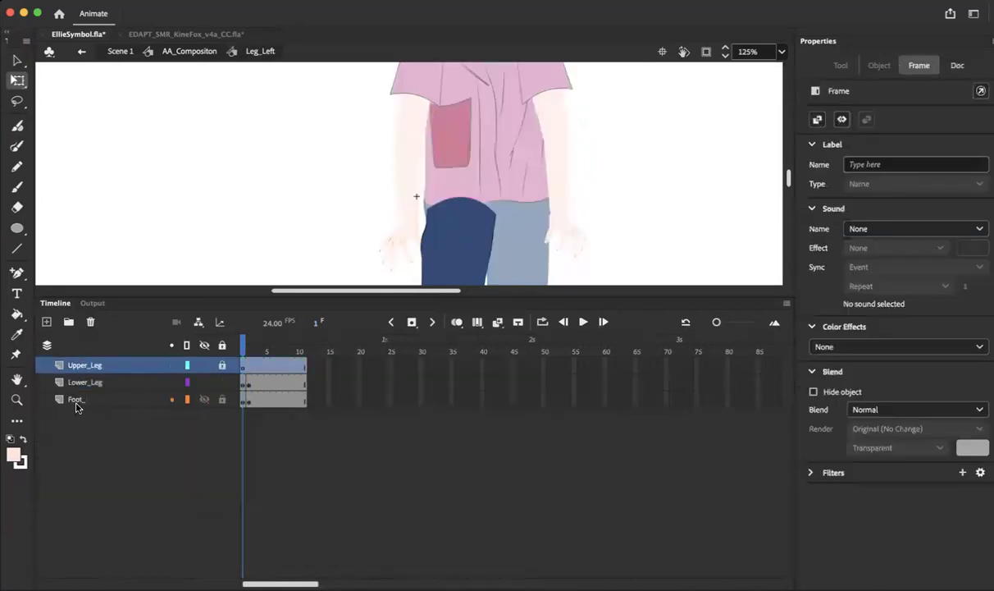
shift+click(76, 402)
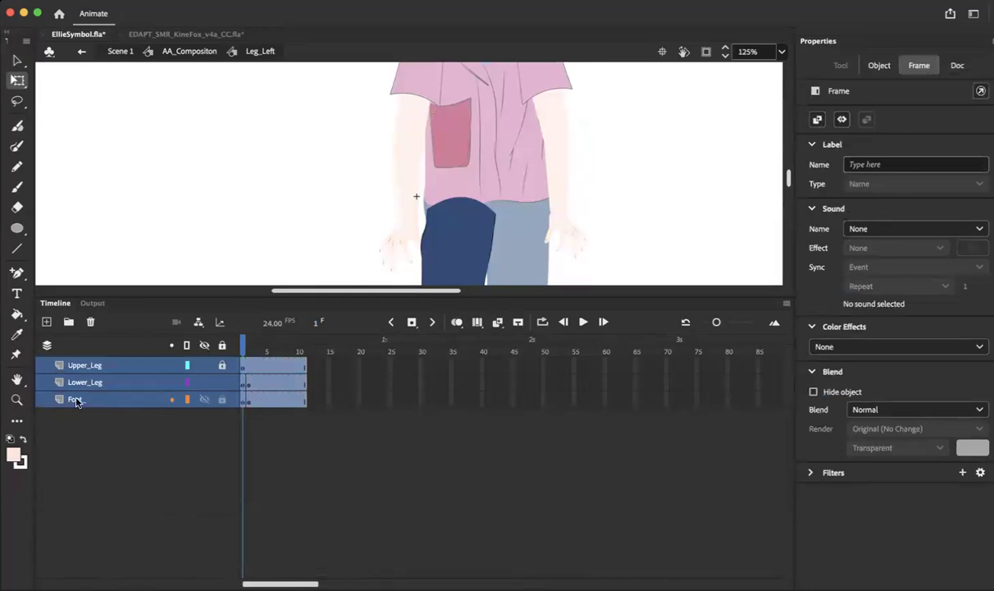
right_click(77, 402)
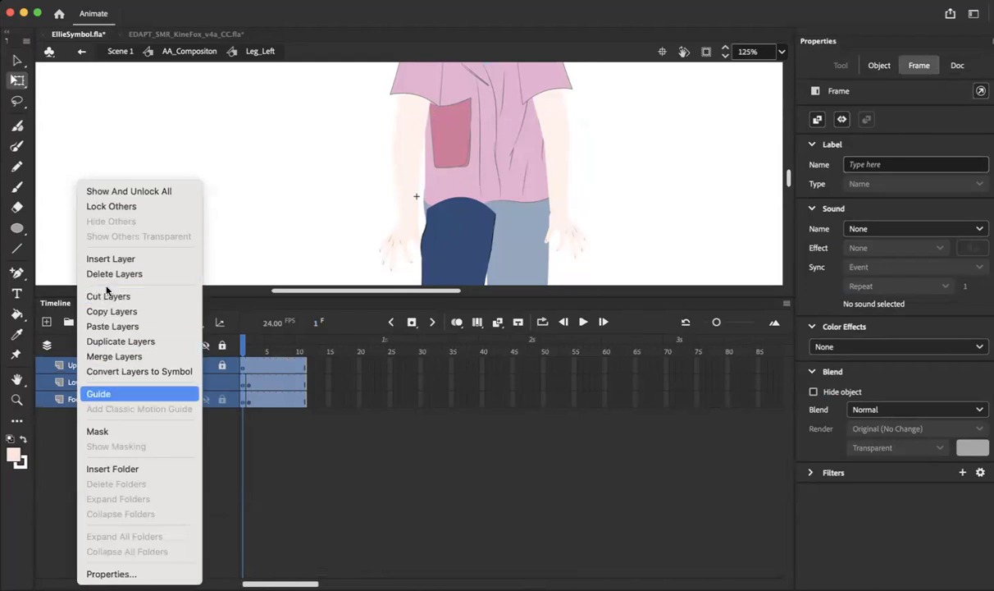
click(104, 310)
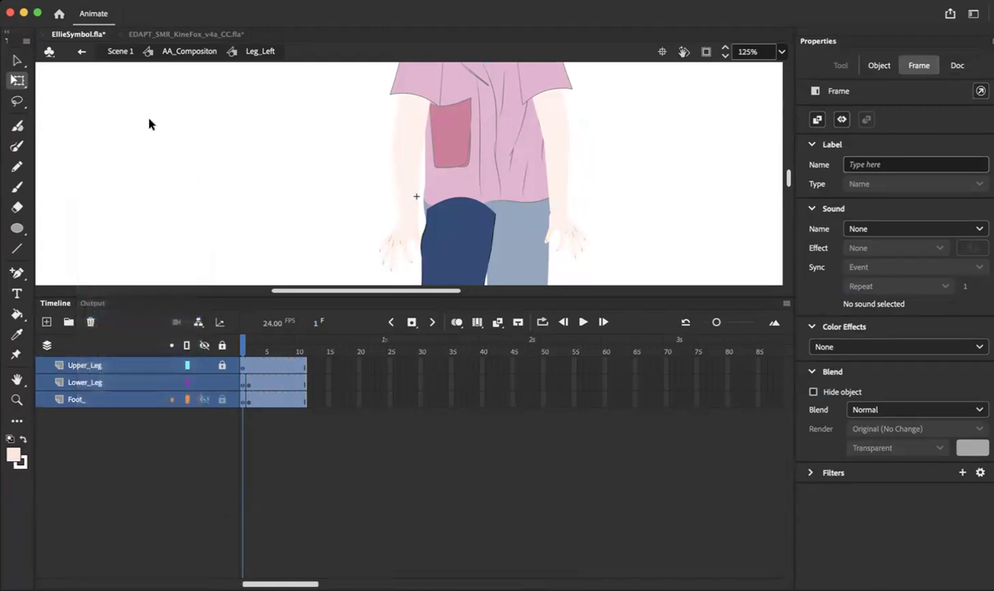
Paste the copied leg layers into AA_Compositon and stack them directly beneath the Torso layer.
click(173, 52)
click(77, 502)
click(78, 518)
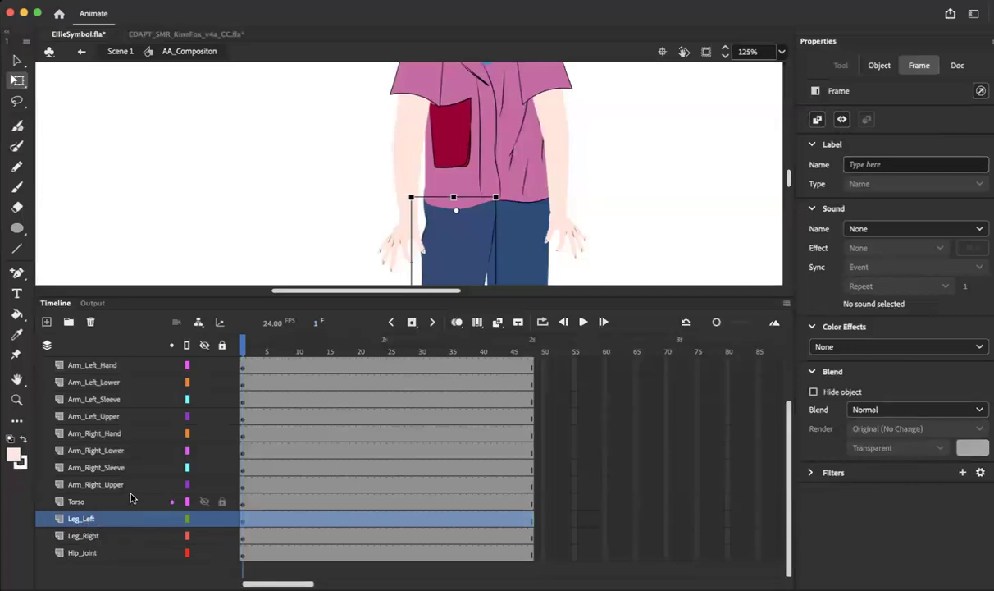
click(82, 502)
click(77, 521)
click(83, 506)
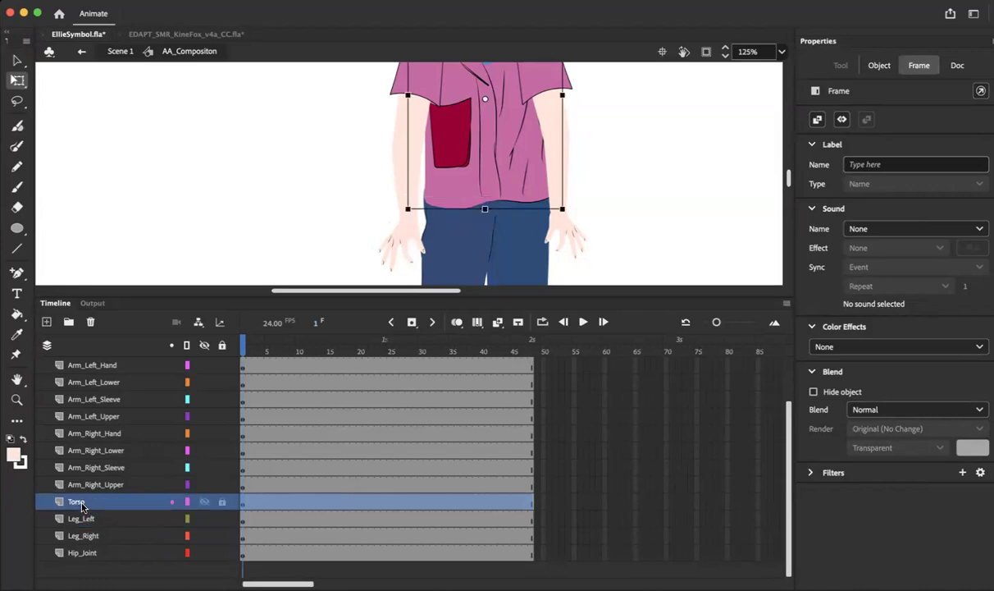
right_click(81, 506)
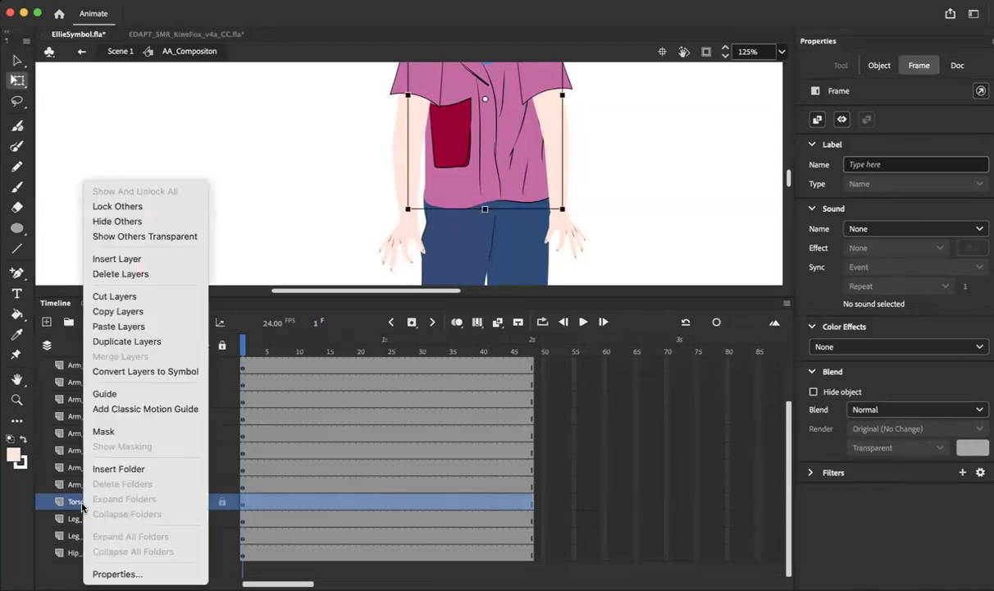
click(110, 328)
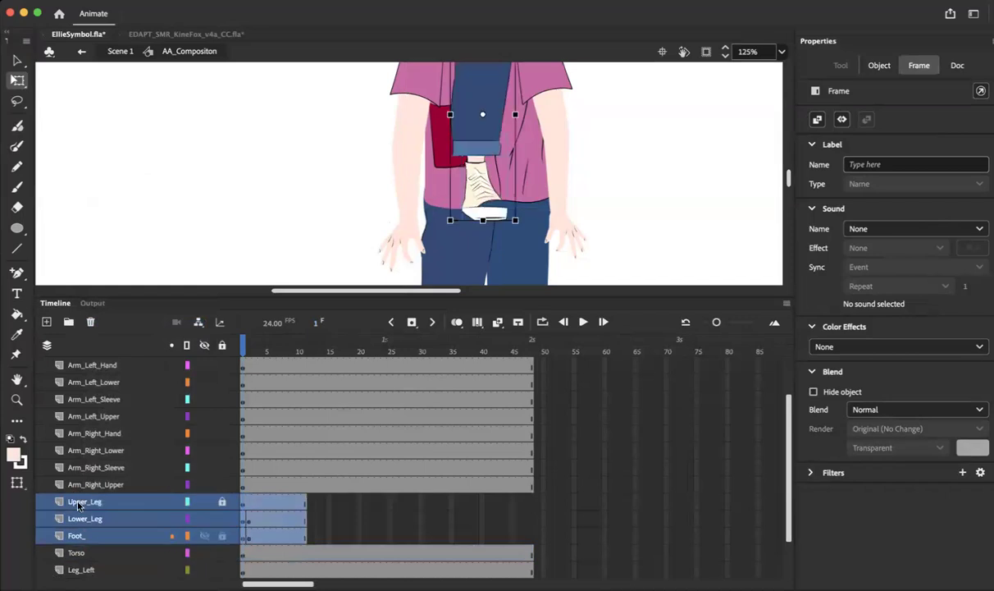
click(68, 543)
mouse_move(68, 541)
mouse_down()
mouse_move(77, 469)
mouse_move(72, 494)
mouse_up()
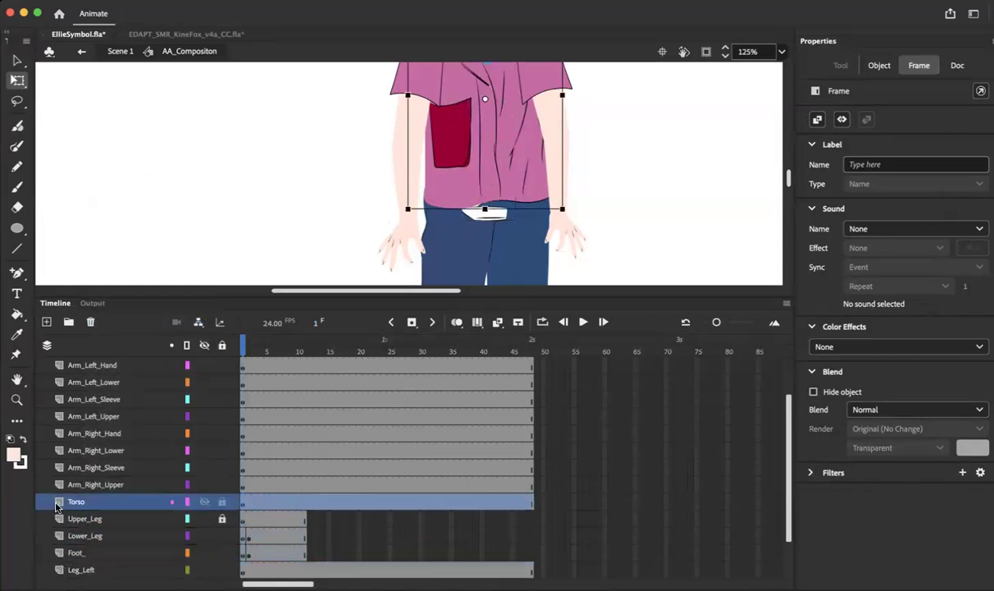
Lock every layer in the composition except Upper_Leg, Lower_Leg and Foot_.
click(221, 344)
click(221, 519)
click(222, 552)
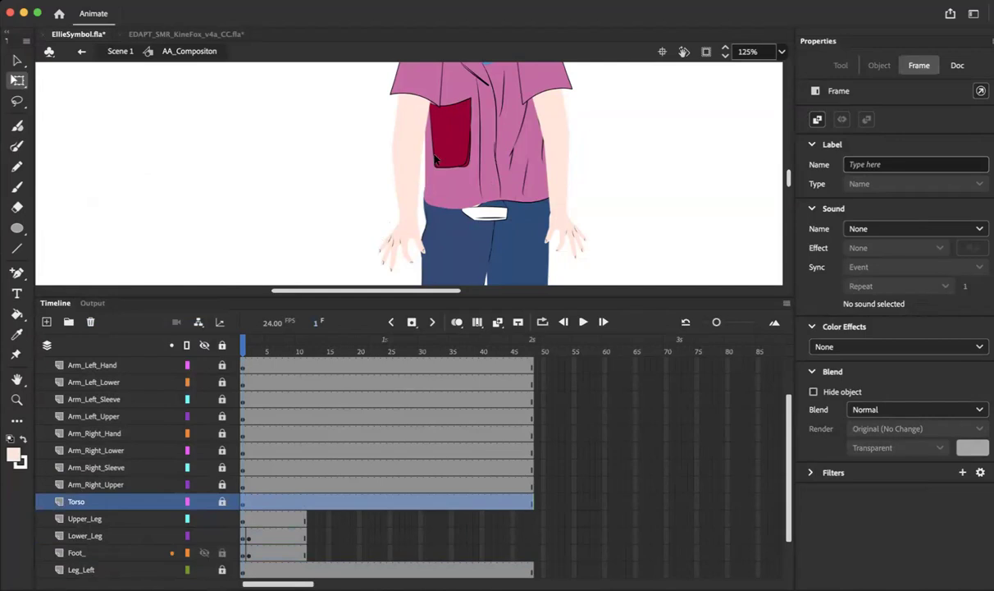
click(474, 197)
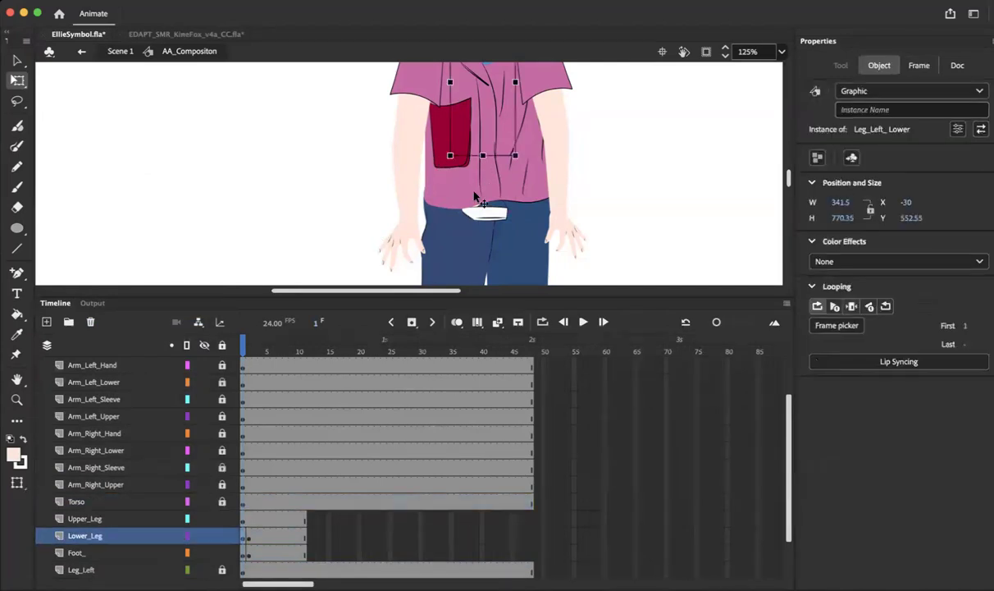
Move the Upper_Leg, Lower_Leg and Foot_ artwork together onto the old left leg, at X -237.95, Y 1541.65.
click(86, 518)
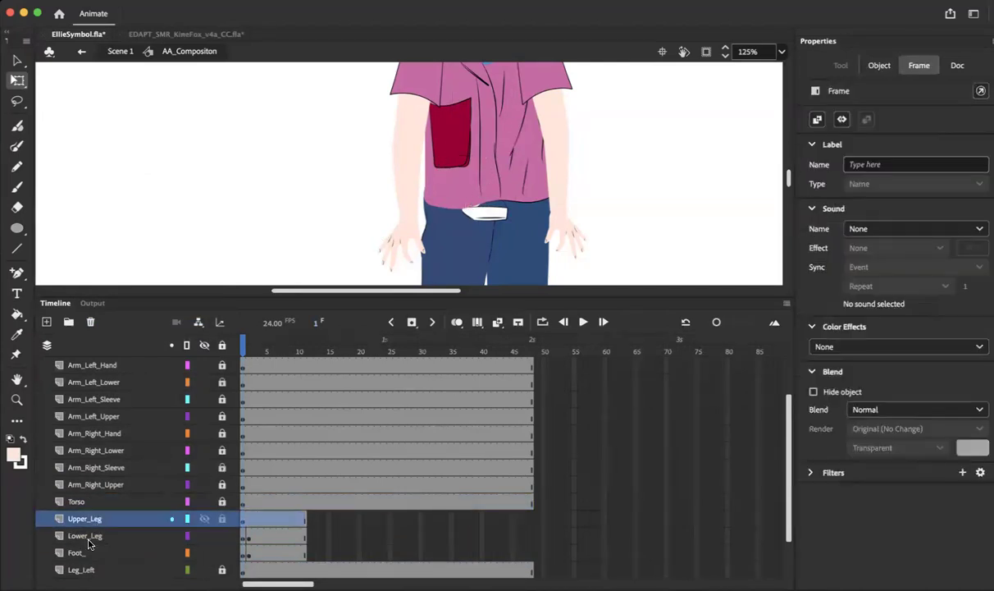
shift+click(82, 556)
click(78, 518)
shift+click(78, 554)
scroll(497, 112, down, 2)
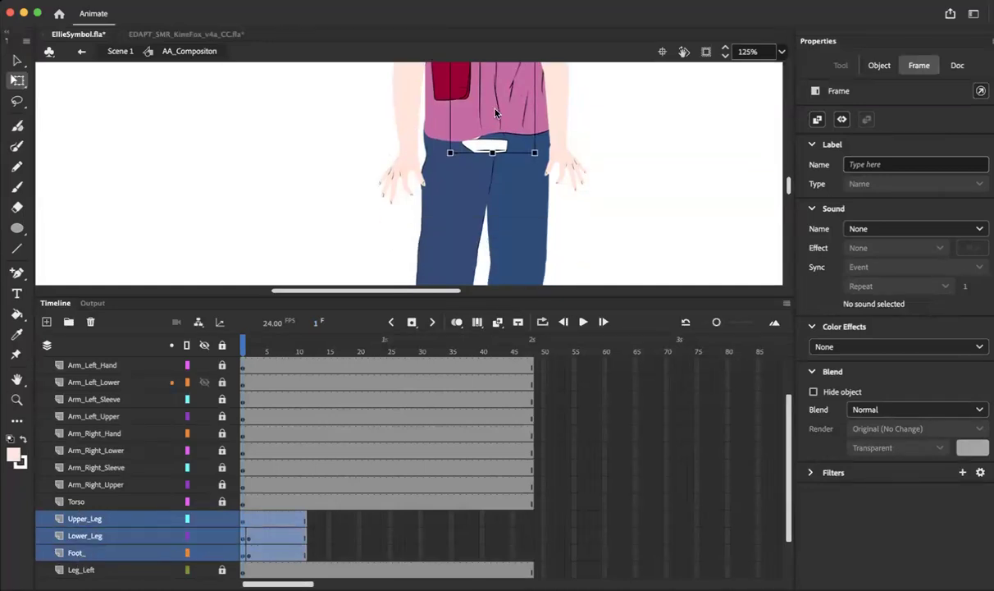
scroll(495, 113, down, 2)
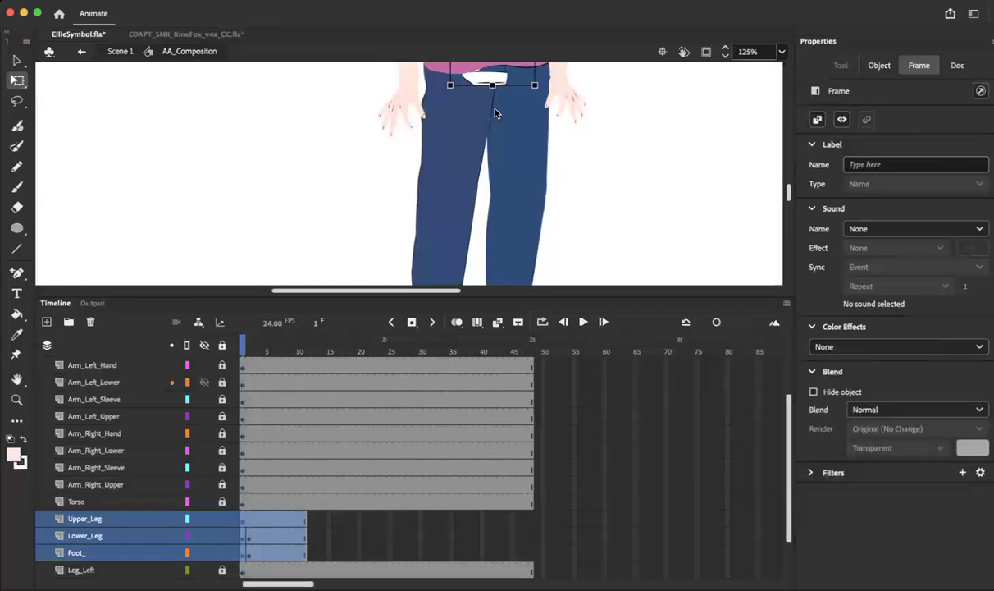
key(super+minus)
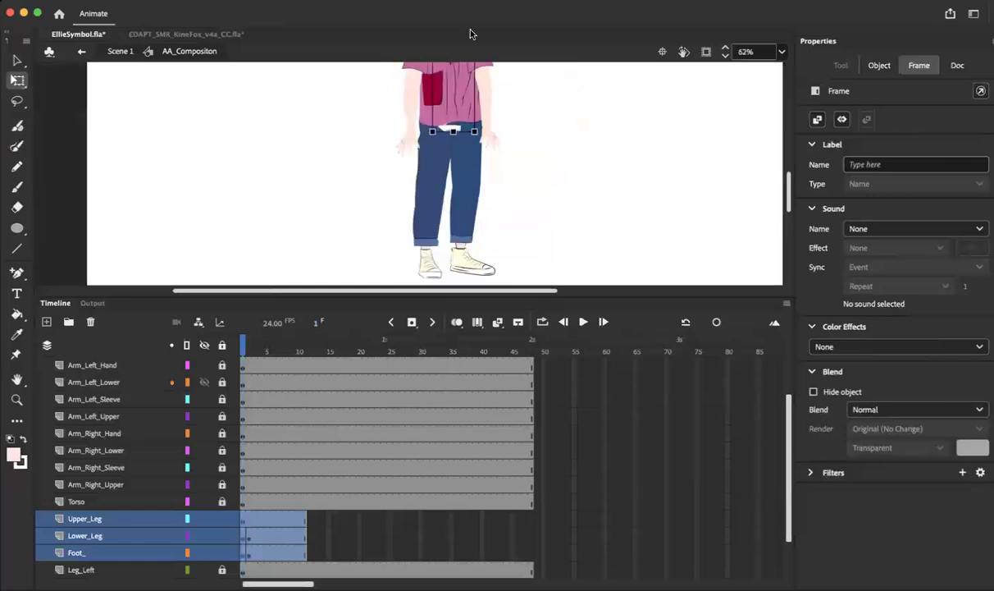
drag(440, 98, 420, 256)
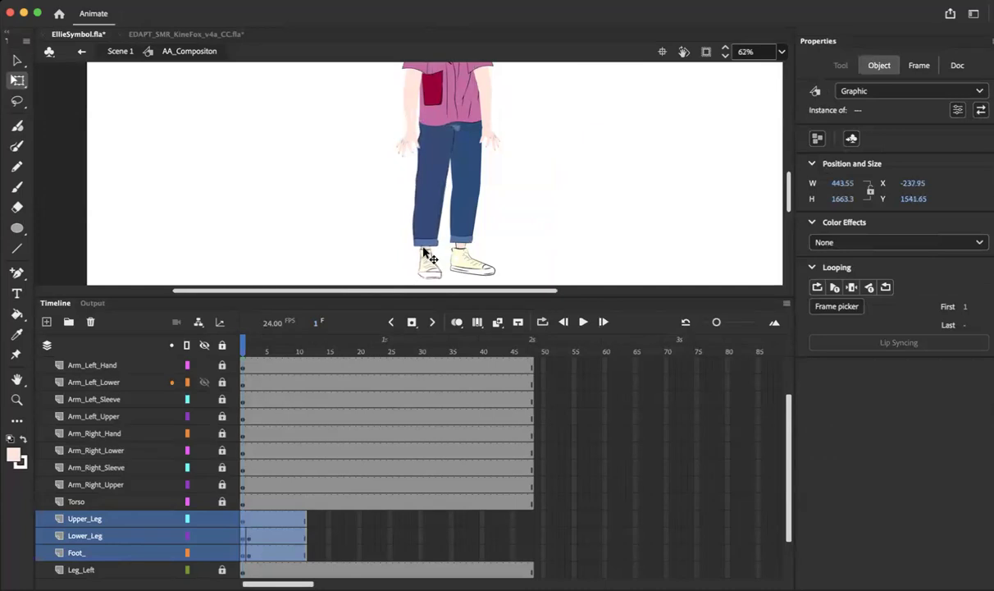
key(shift+Up)
key(shift+Right)
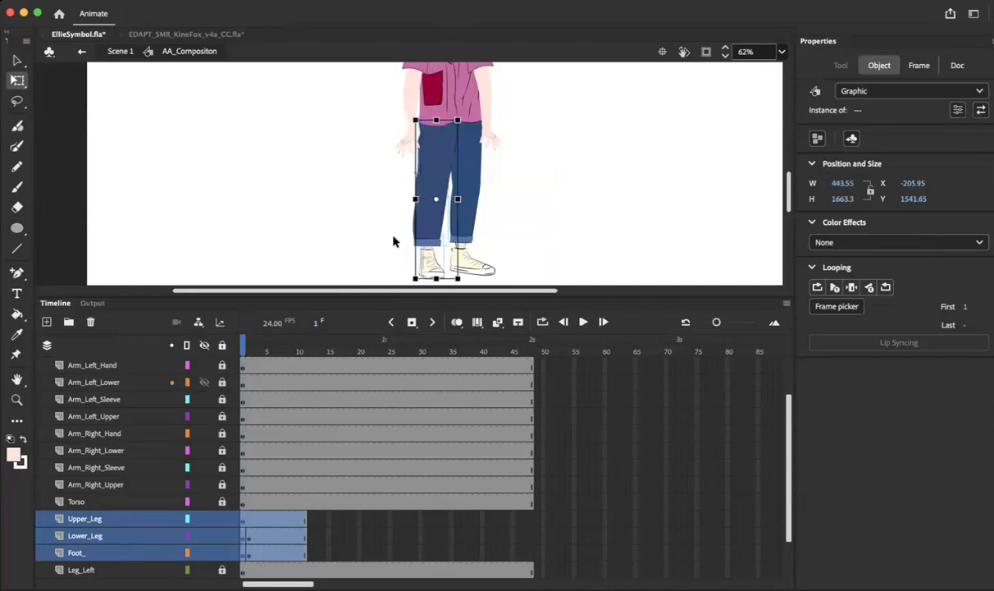
key(shift+Left)
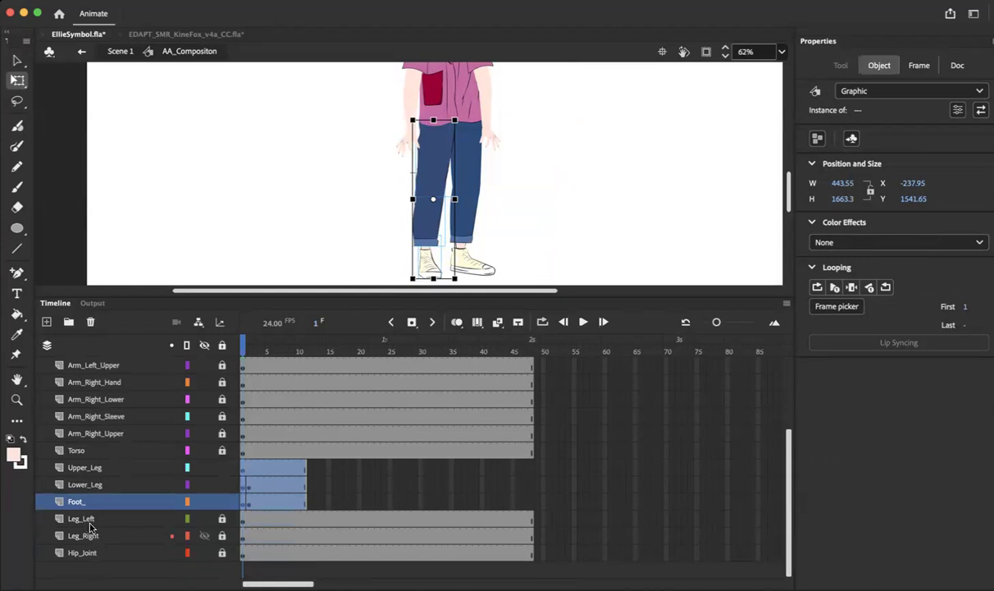
Delete the old Leg_Left layer.
click(87, 520)
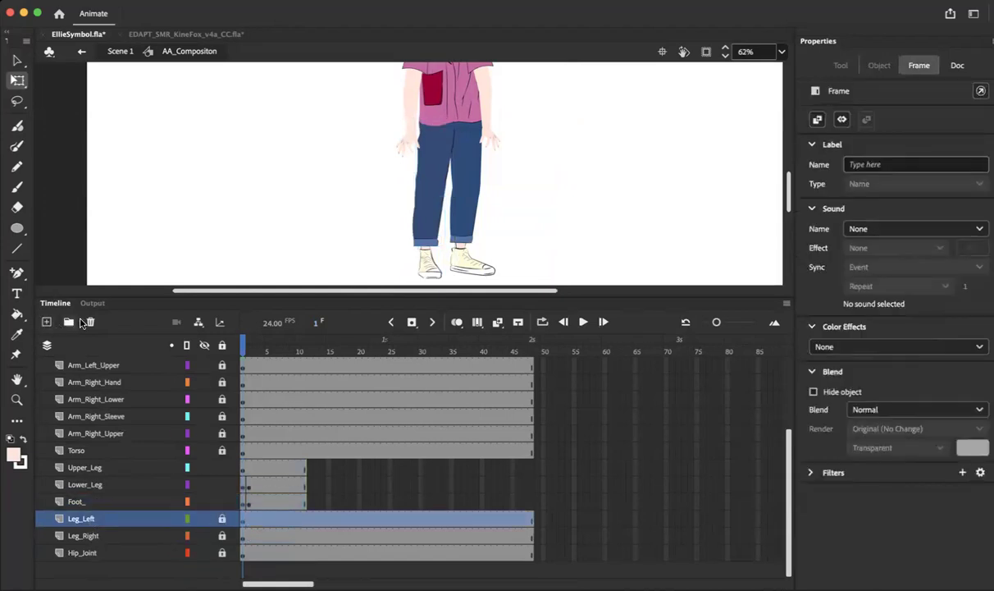
click(90, 321)
Extend the Upper_Leg, Lower_Leg and Foot_ layers together to frame 48, matching the length of the other layers.
click(306, 488)
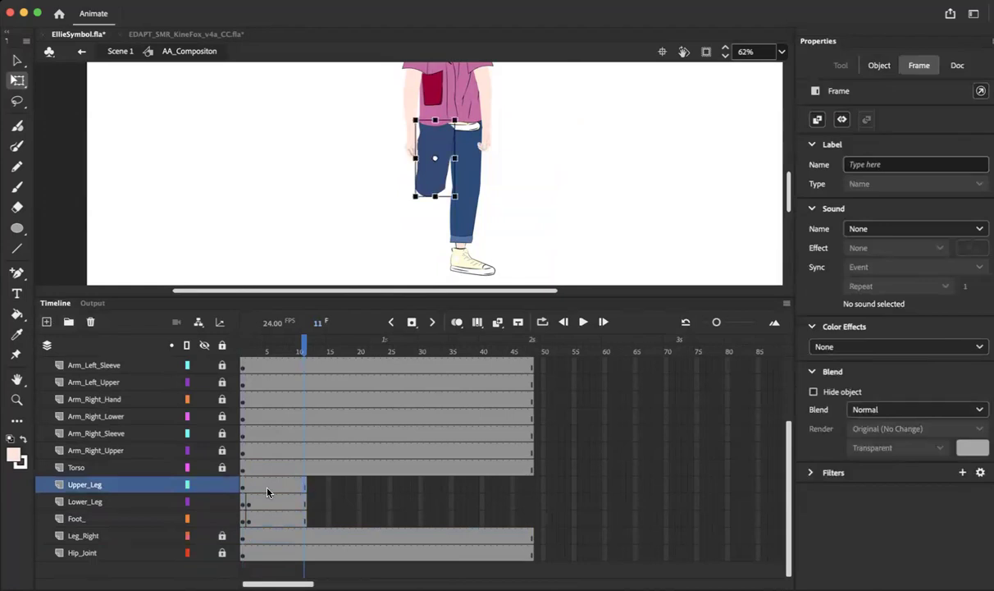
shift+click(93, 501)
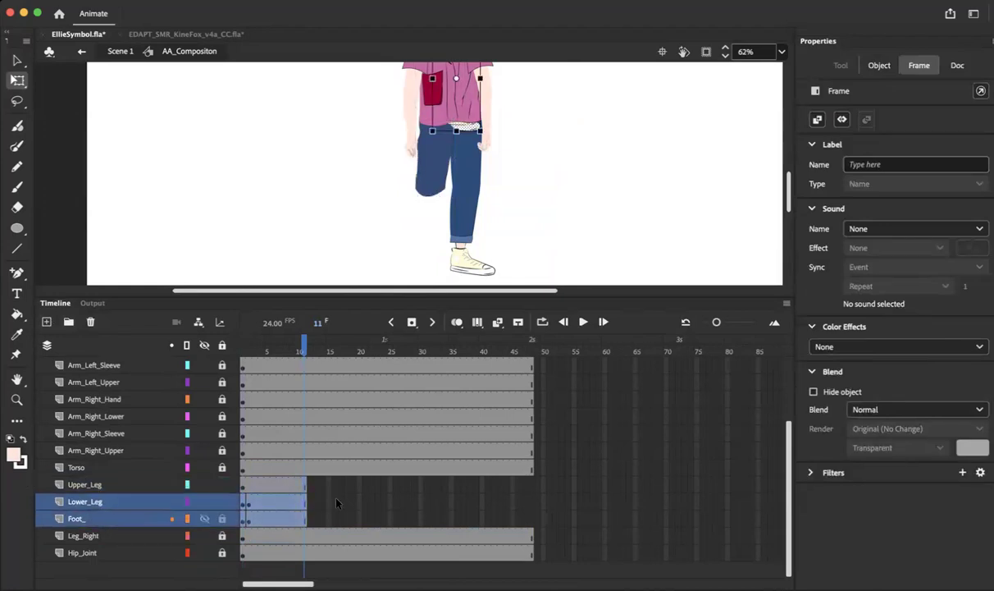
click(117, 487)
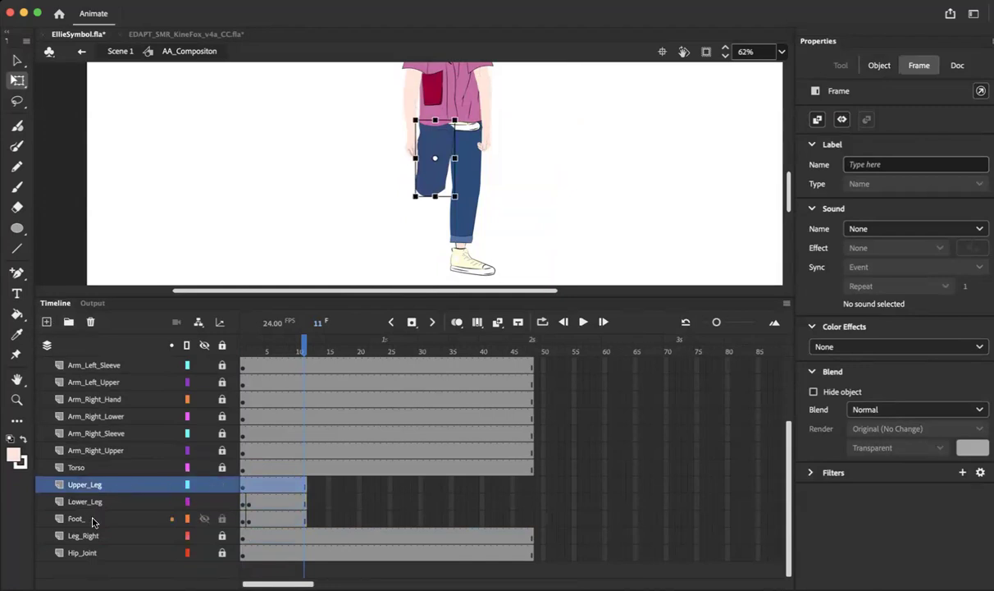
shift+click(117, 520)
drag(305, 513, 529, 498)
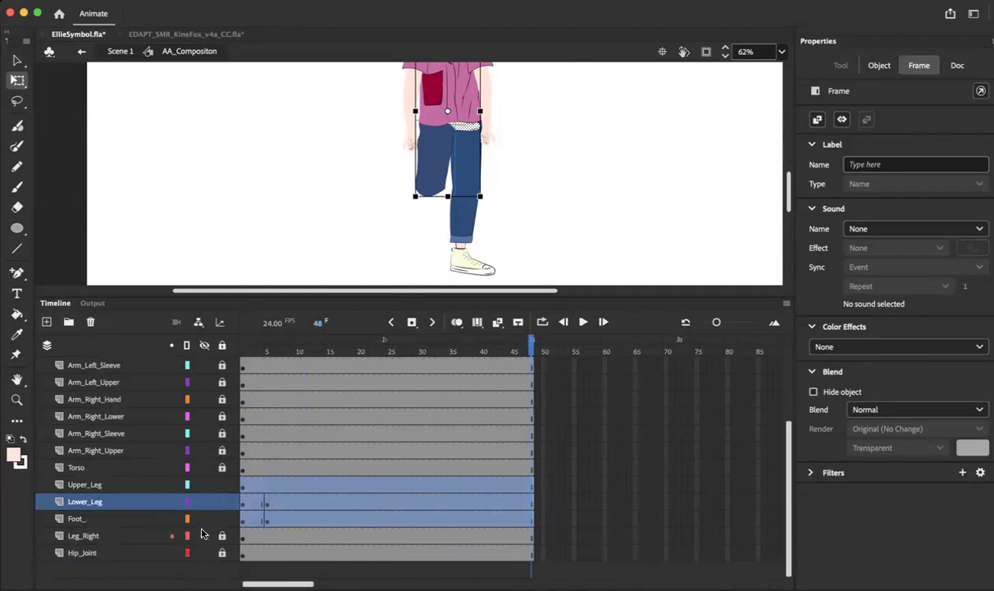
Clear the extra keyframe at frame 5 of the Lower_Leg layer so frame 1's drawing holds throughout.
drag(531, 341, 260, 340)
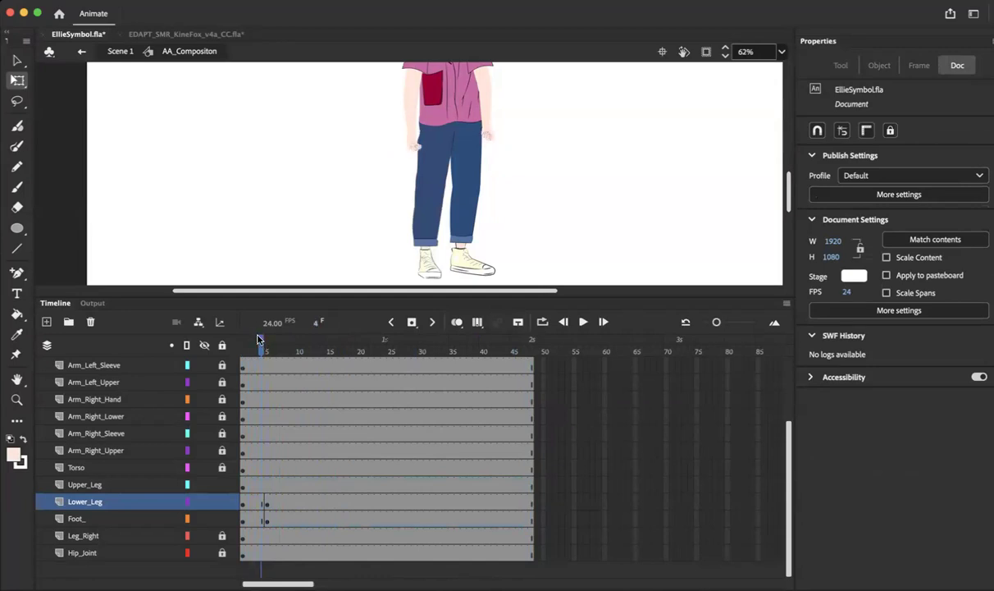
click(265, 508)
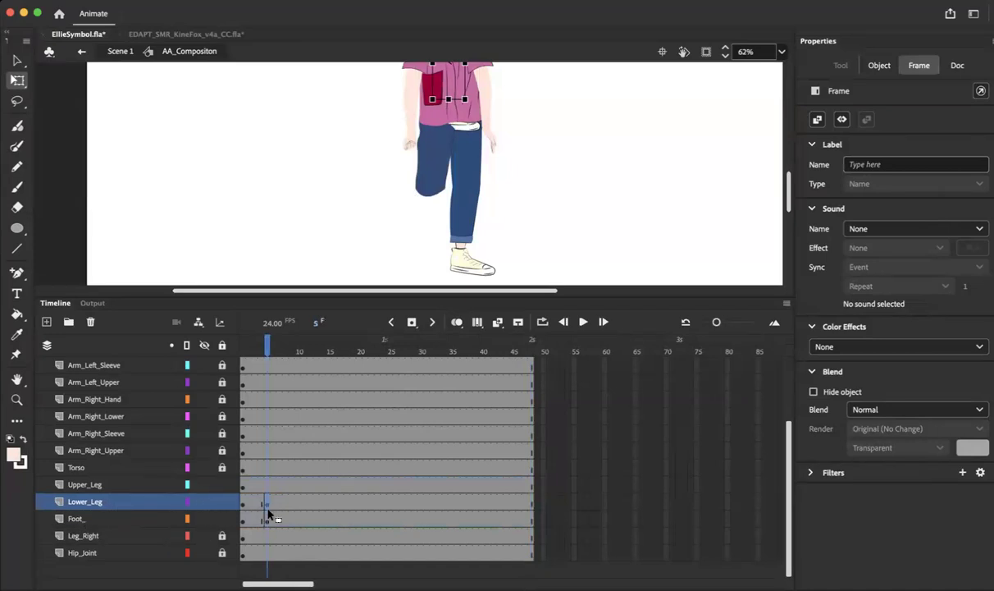
click(268, 515)
click(267, 507)
right_click(268, 509)
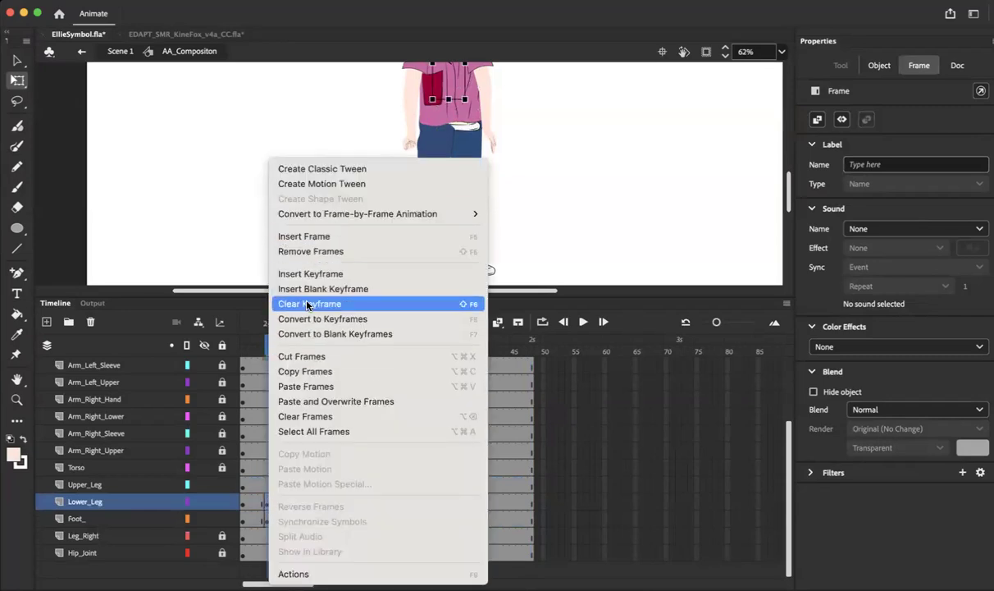
click(268, 544)
Move the alternate foot drawing at frame 5 of the Foot_ layer beside the character, at X -2757.3, Y 1748.05.
click(252, 518)
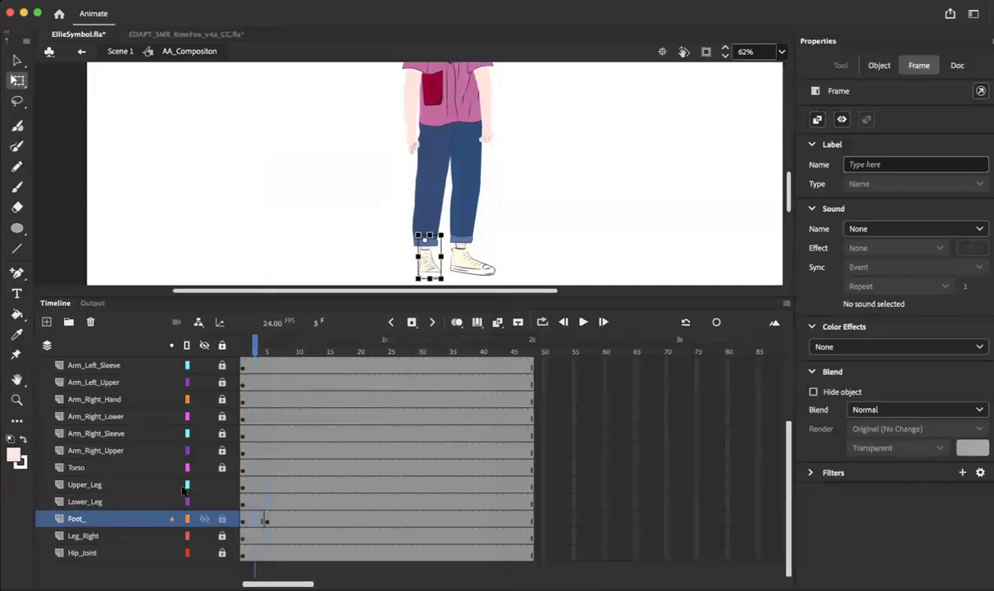
click(264, 522)
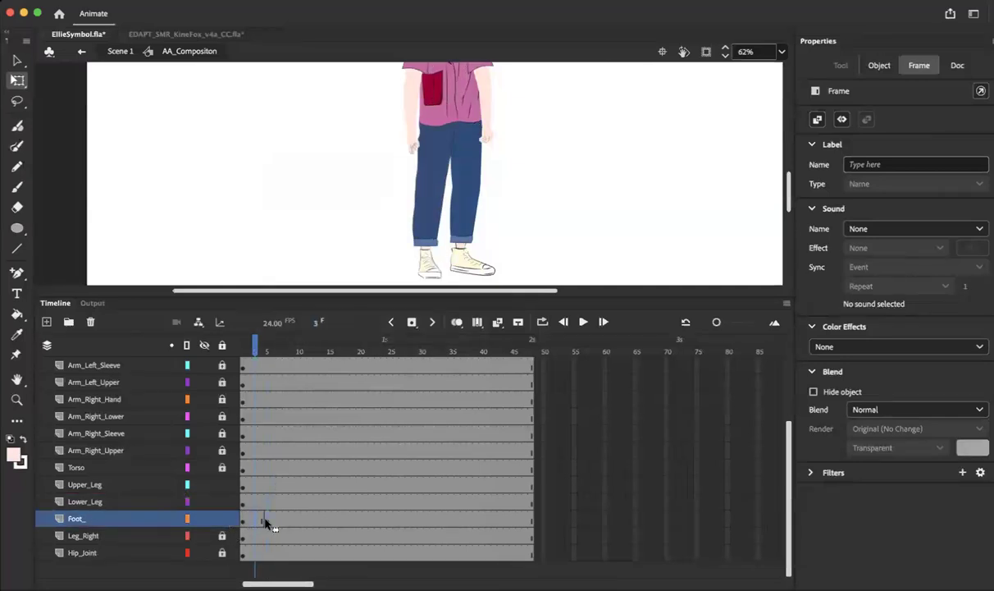
right_click(261, 524)
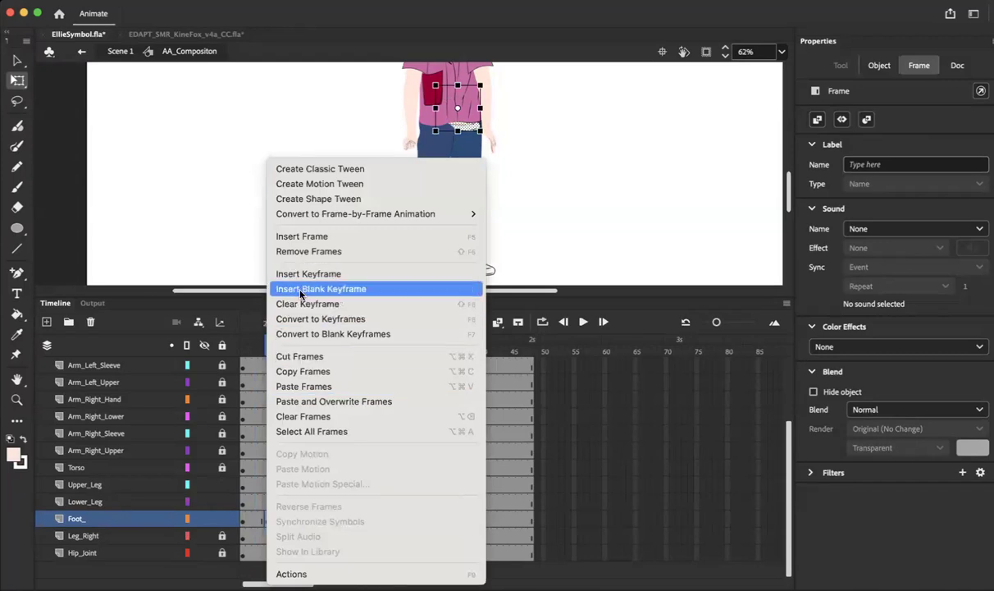
click(228, 169)
mouse_move(459, 130)
mouse_down()
mouse_move(89, 195)
mouse_move(195, 187)
mouse_up()
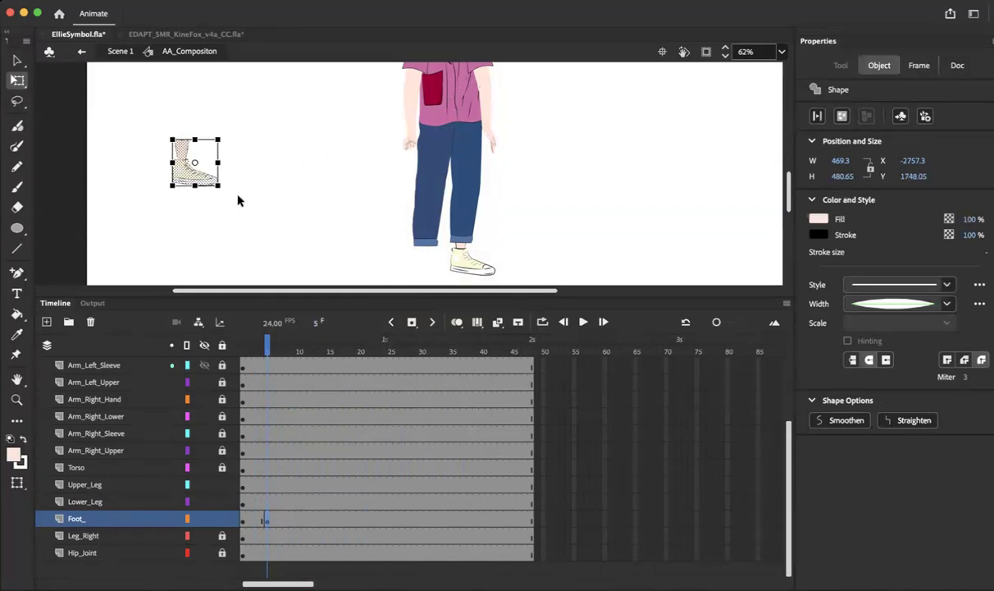
Go to frame 1, inspect the contents of the Leg_Left_Foot symbol and return to AA_Compositon.
drag(265, 341, 243, 340)
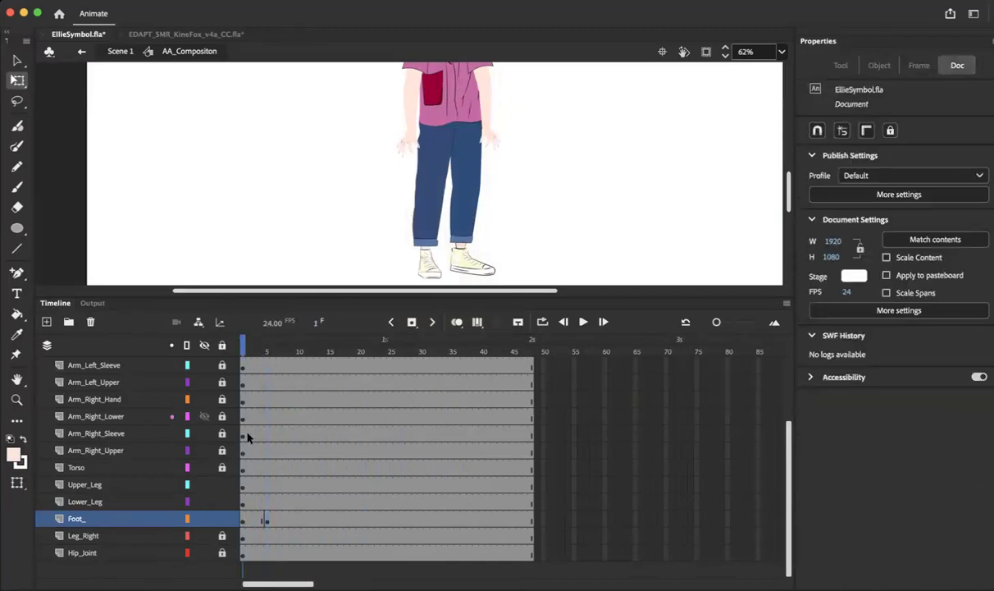
click(427, 264)
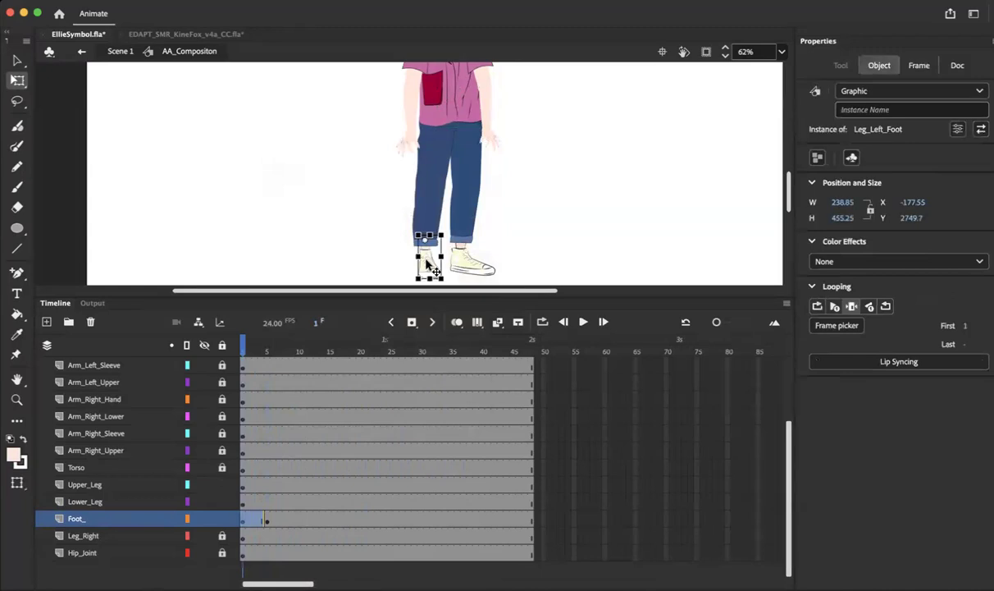
double_click(427, 264)
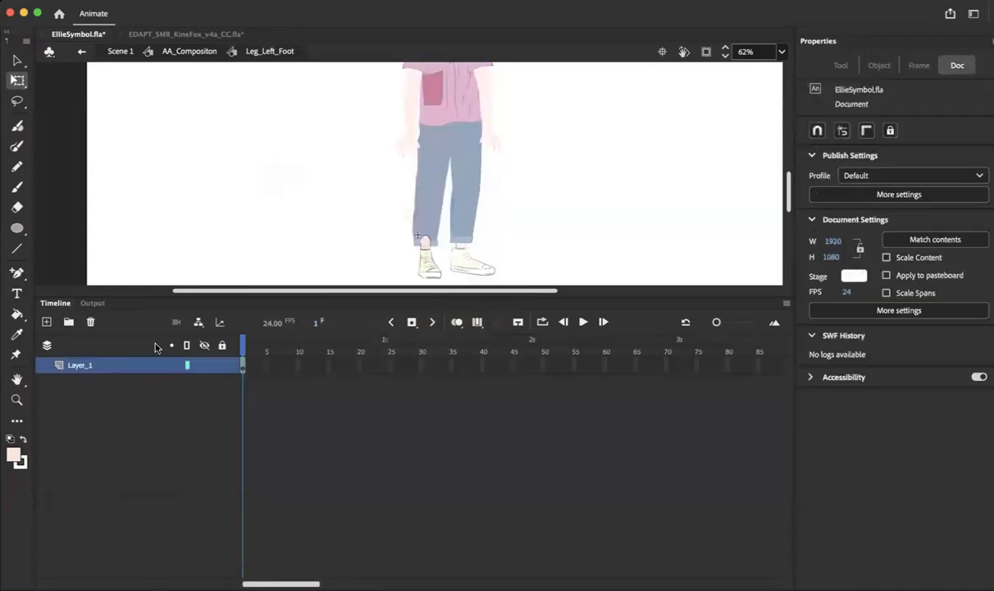
click(188, 52)
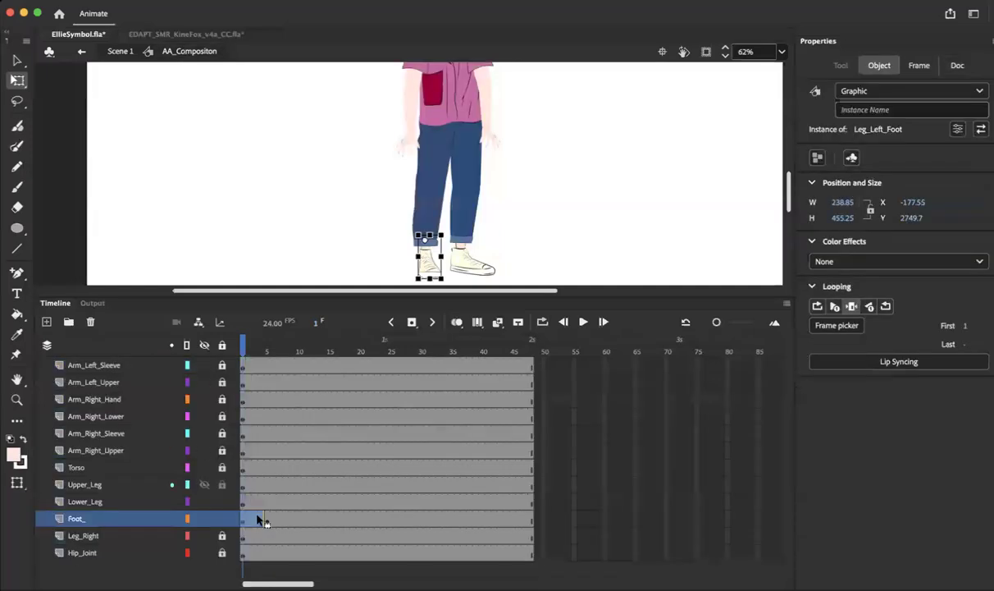
Cut frame 5 of the Foot_ layer and copy the alternate foot keyframe at frame 6.
click(266, 519)
right_click(265, 521)
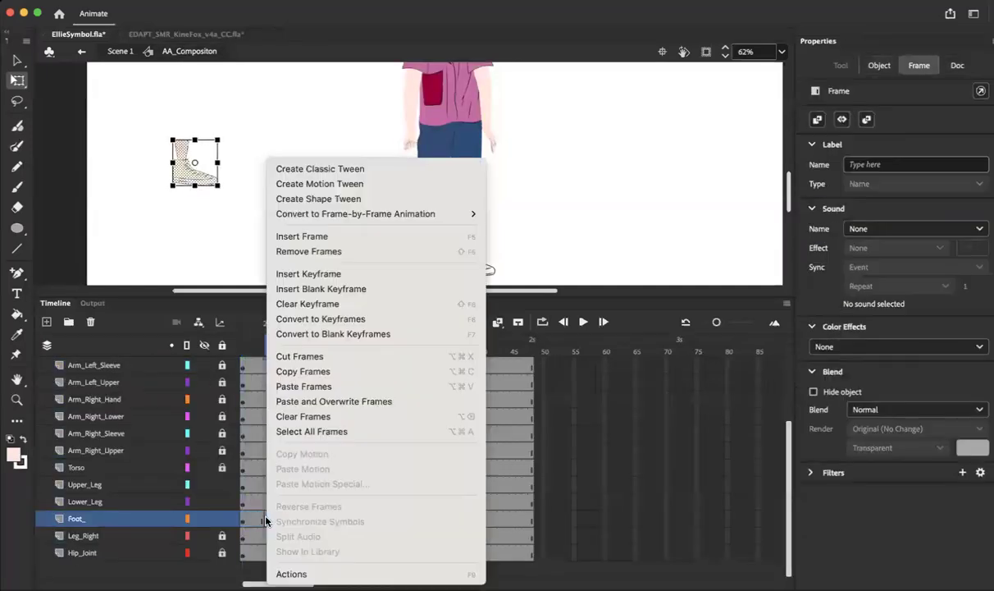
click(307, 357)
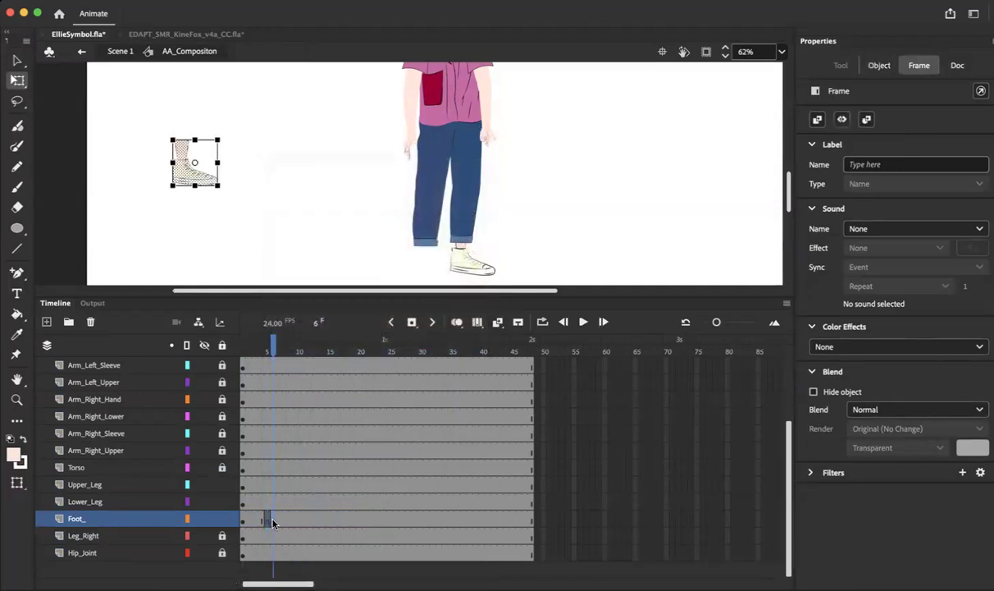
right_click(273, 521)
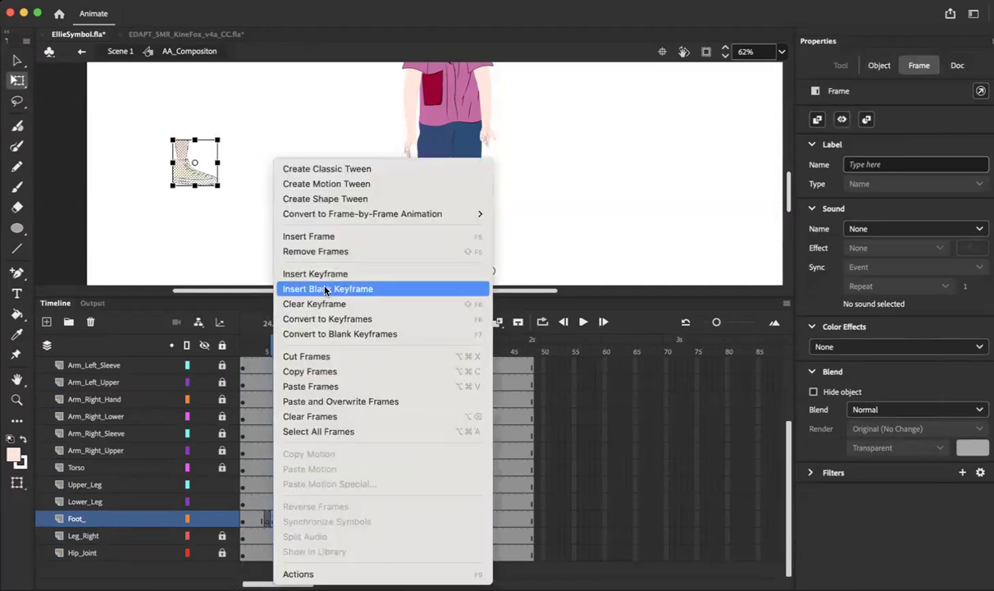
click(312, 374)
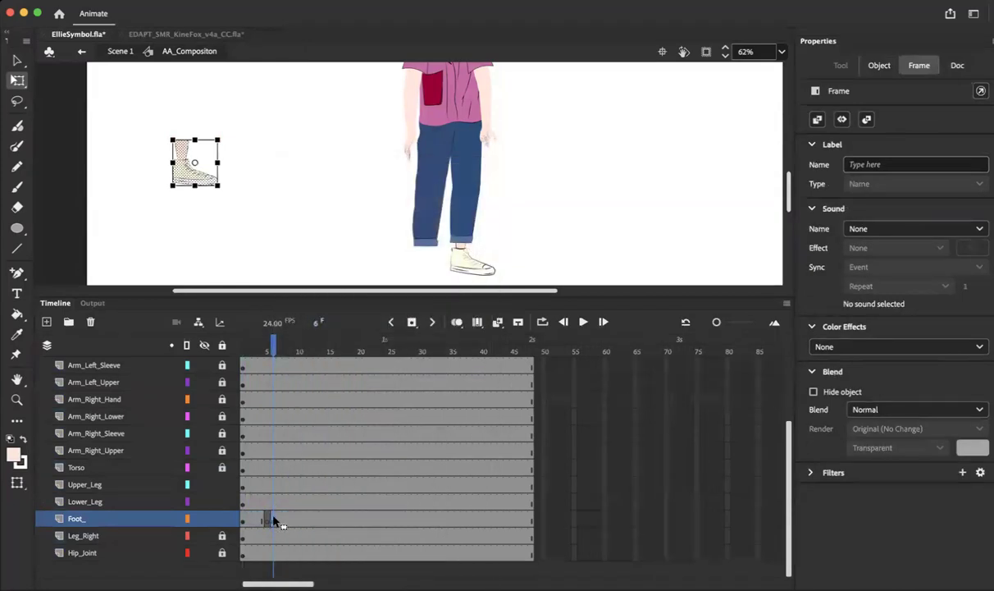
Remove the extra keyframes around frame 5 of the Foot_ layer and extend its span back to frame 48.
right_click(275, 522)
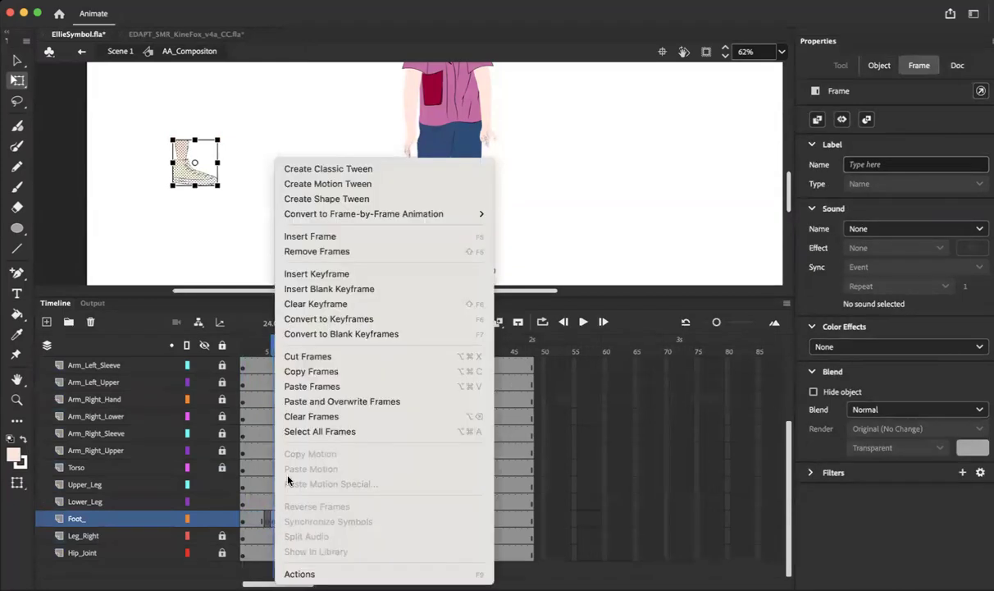
click(312, 304)
right_click(270, 523)
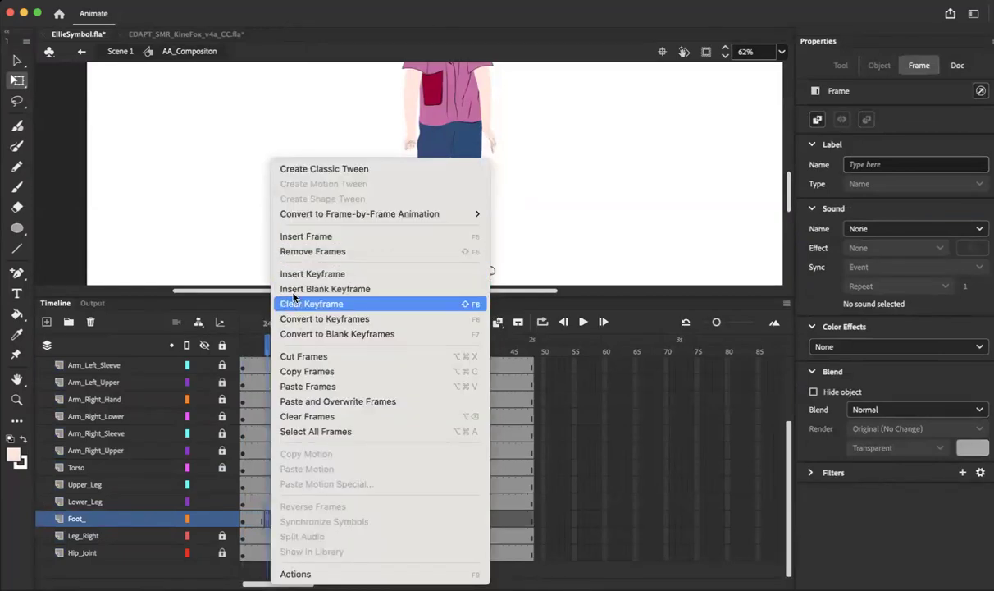
click(292, 249)
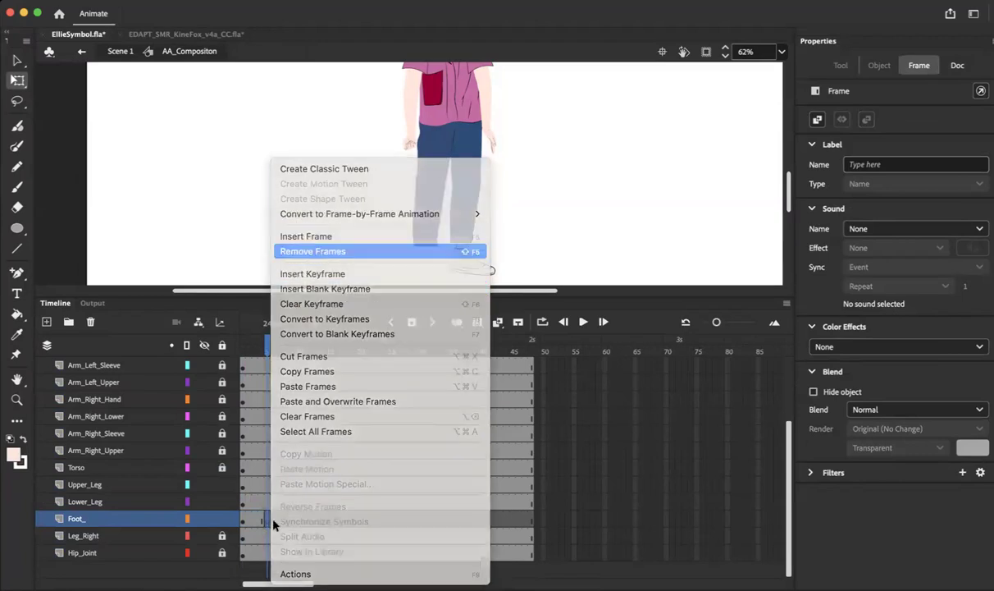
right_click(264, 525)
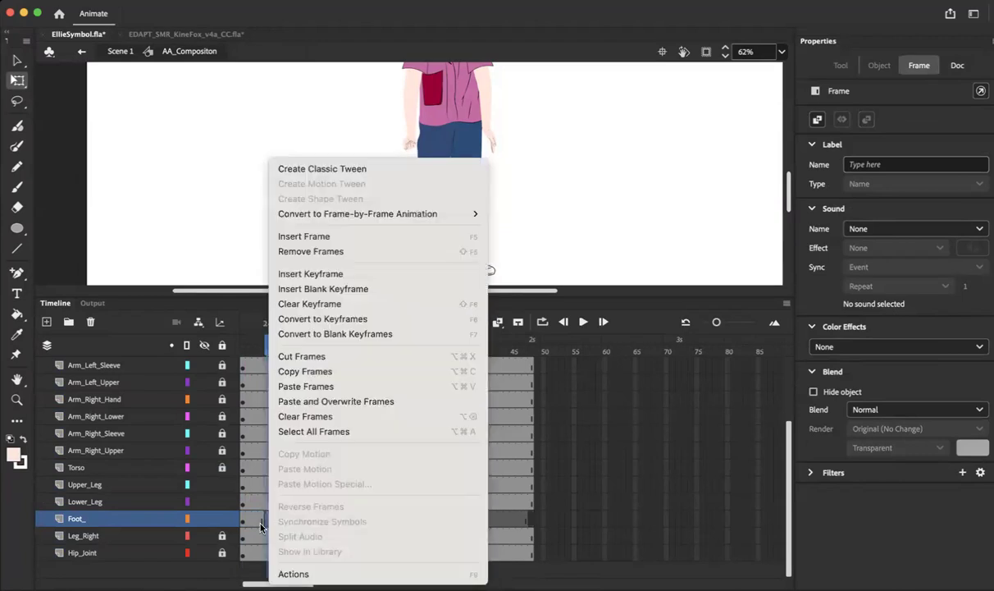
click(310, 303)
click(527, 521)
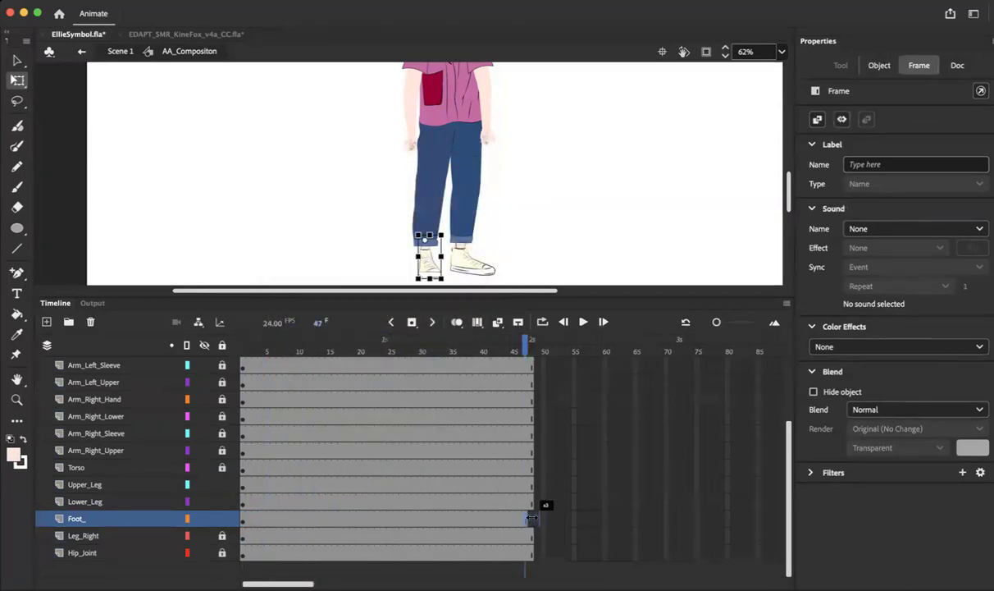
click(585, 484)
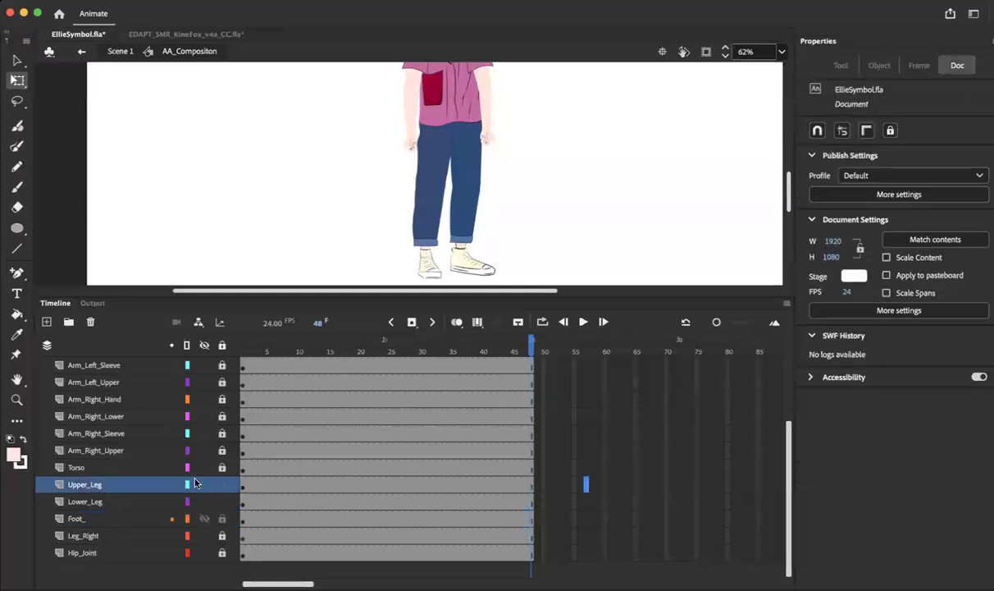
Open the Leg_Left_Foot symbol for editing and try adding a keyframe at frame 2.
double_click(427, 260)
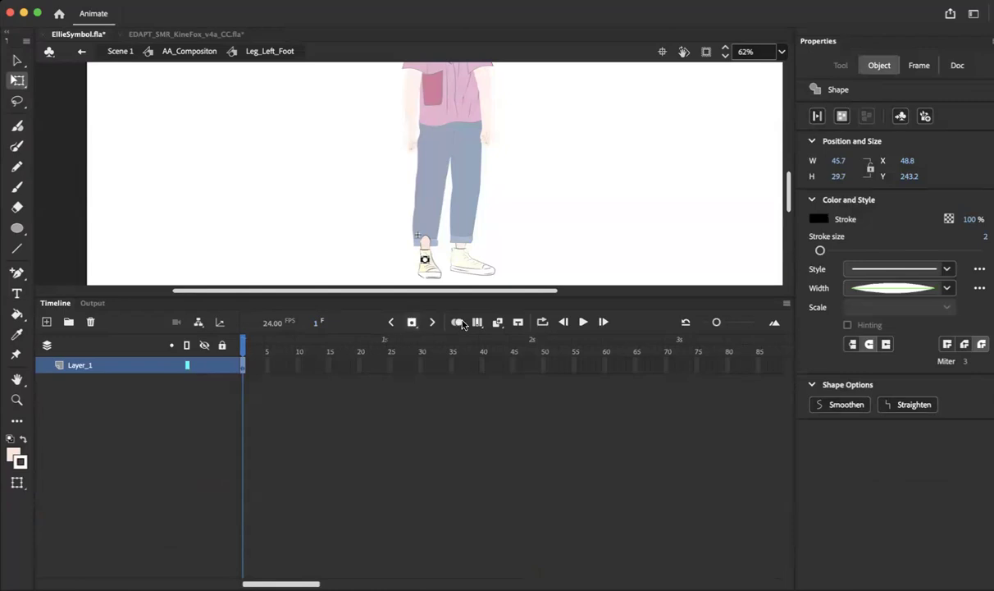
click(414, 325)
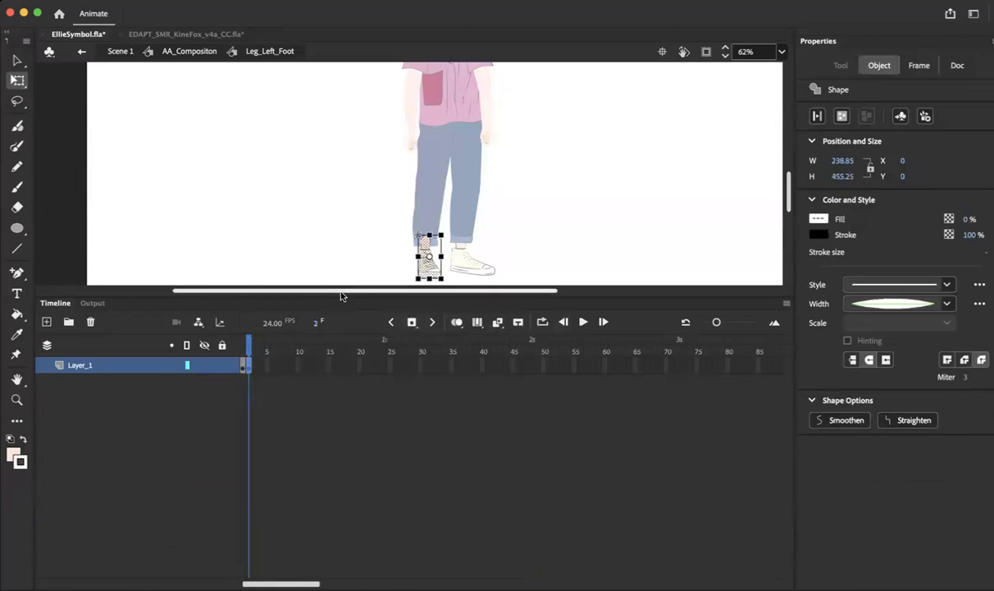
click(393, 324)
click(415, 323)
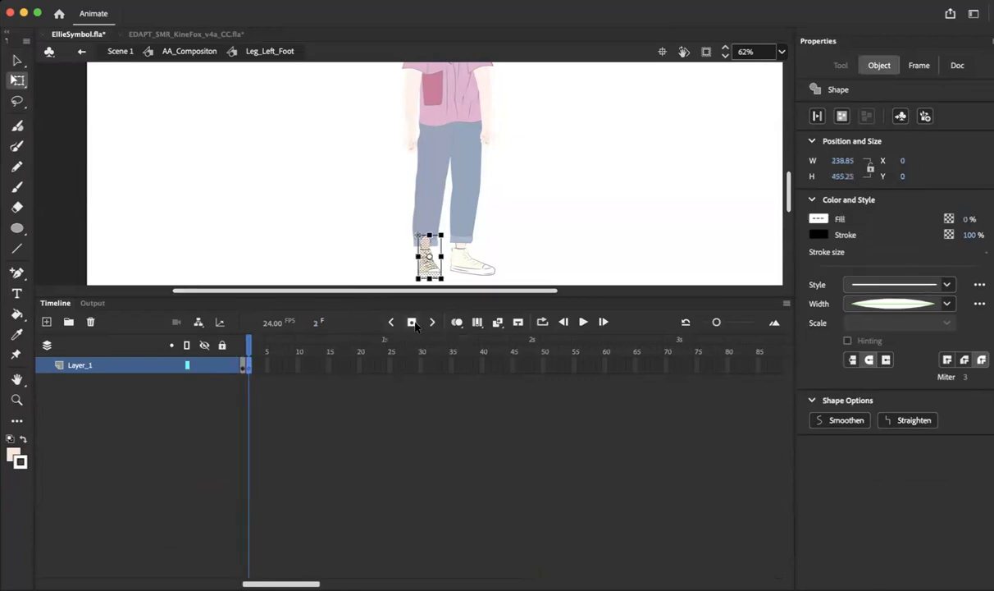
Paste the copied foot frame after frame 1 of Layer_1 and compare it with frame 1.
right_click(257, 371)
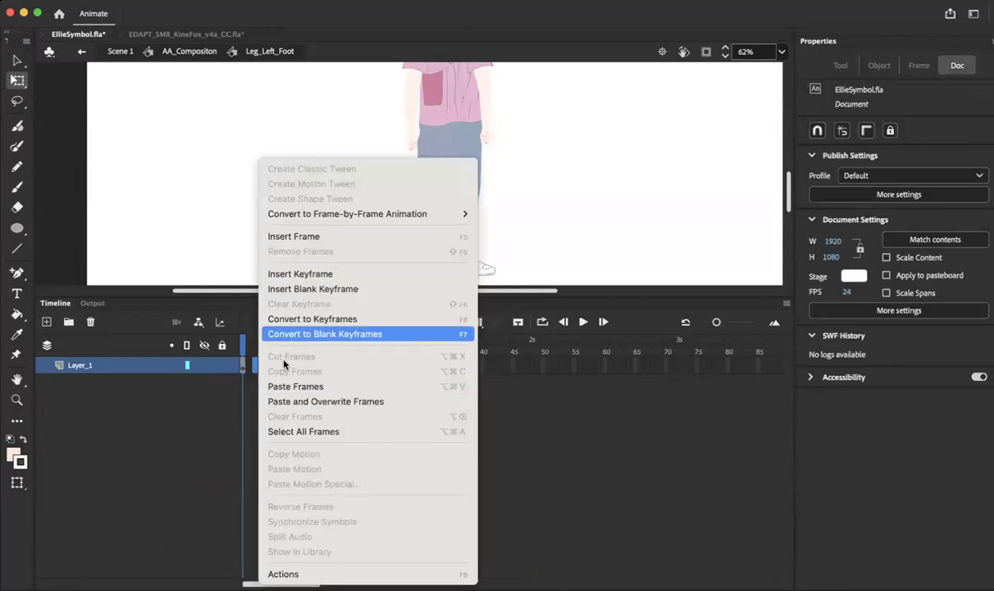
click(283, 386)
drag(250, 369, 249, 371)
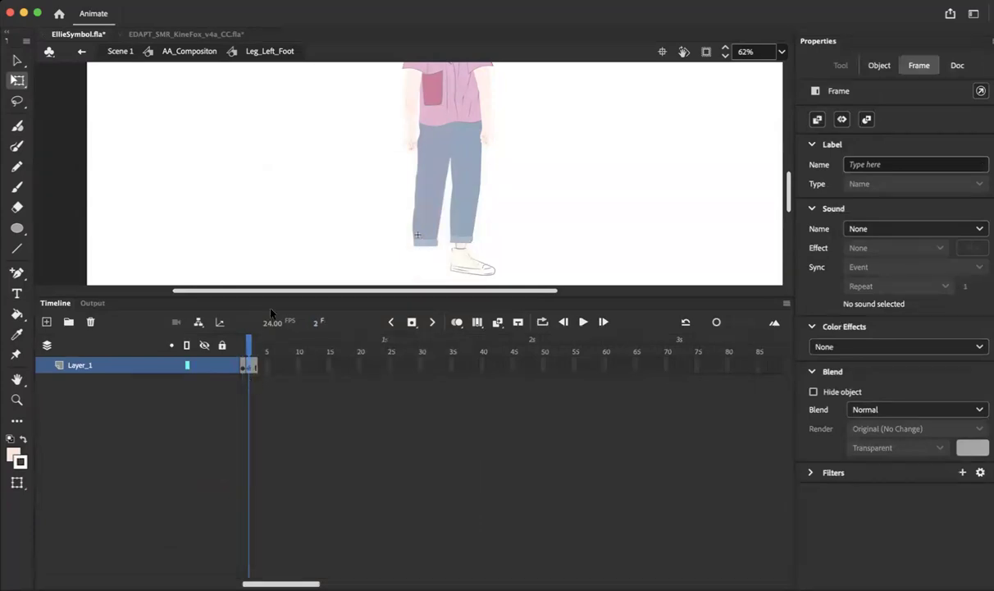
scroll(318, 183, up, 5)
scroll(318, 183, down, 3)
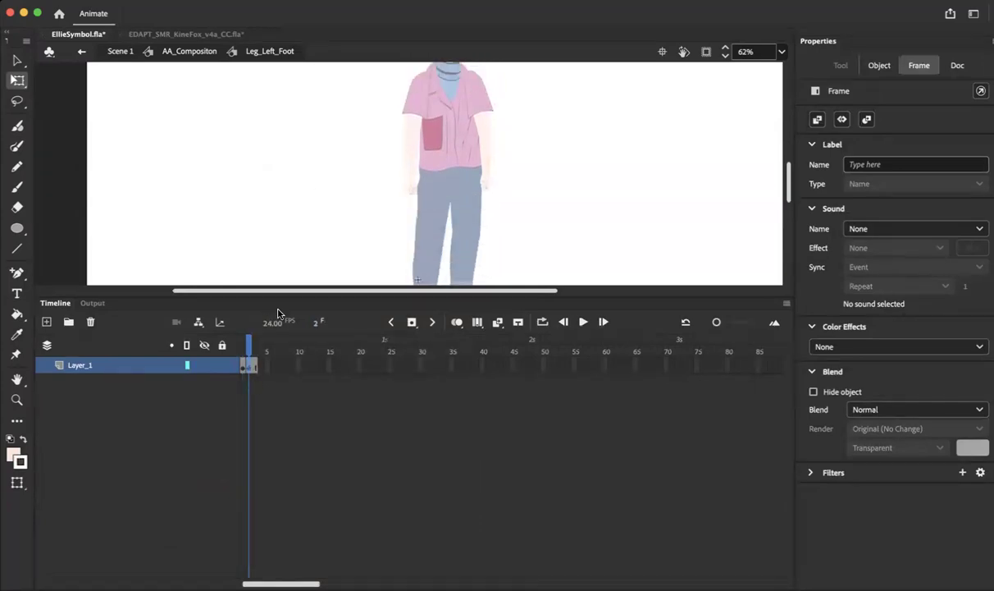
scroll(316, 212, down, 1)
scroll(315, 214, down, 1)
mouse_move(248, 343)
mouse_down()
mouse_move(221, 351)
mouse_move(242, 349)
mouse_up()
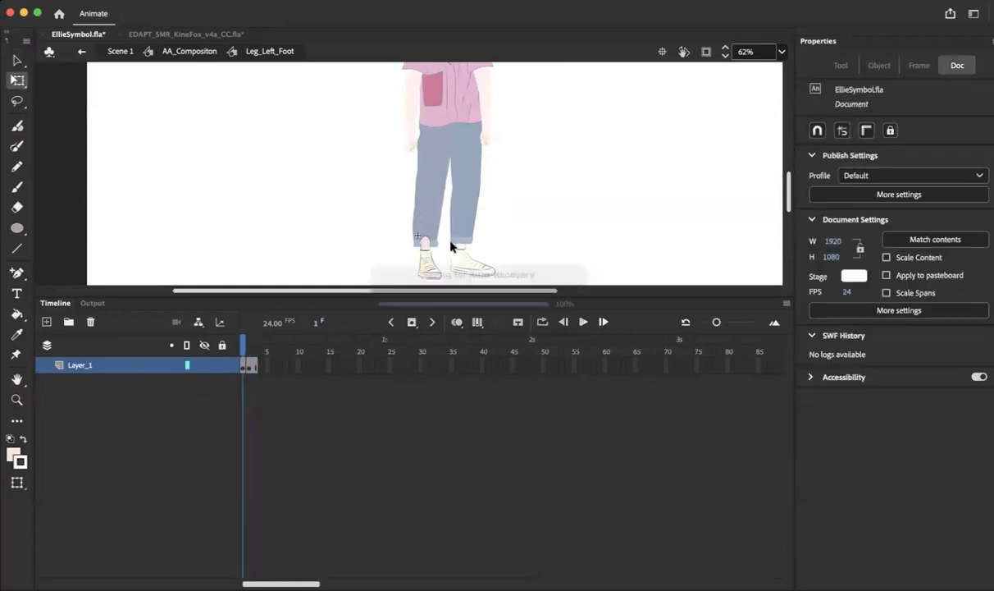
Clear the pasted keyframe at frame 2 of Layer_1 in Leg_Left_Foot.
click(255, 367)
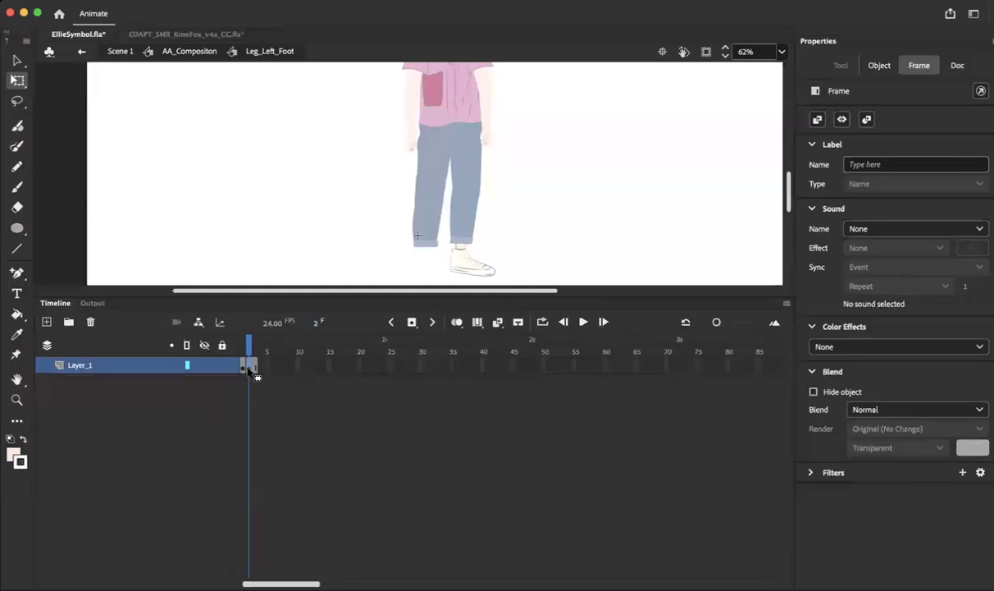
right_click(249, 363)
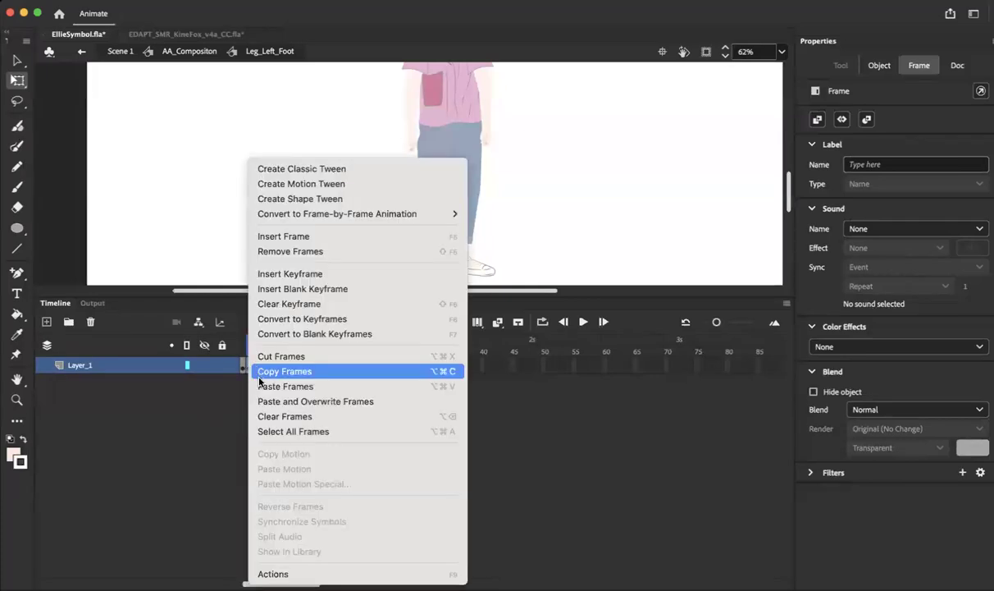
click(277, 304)
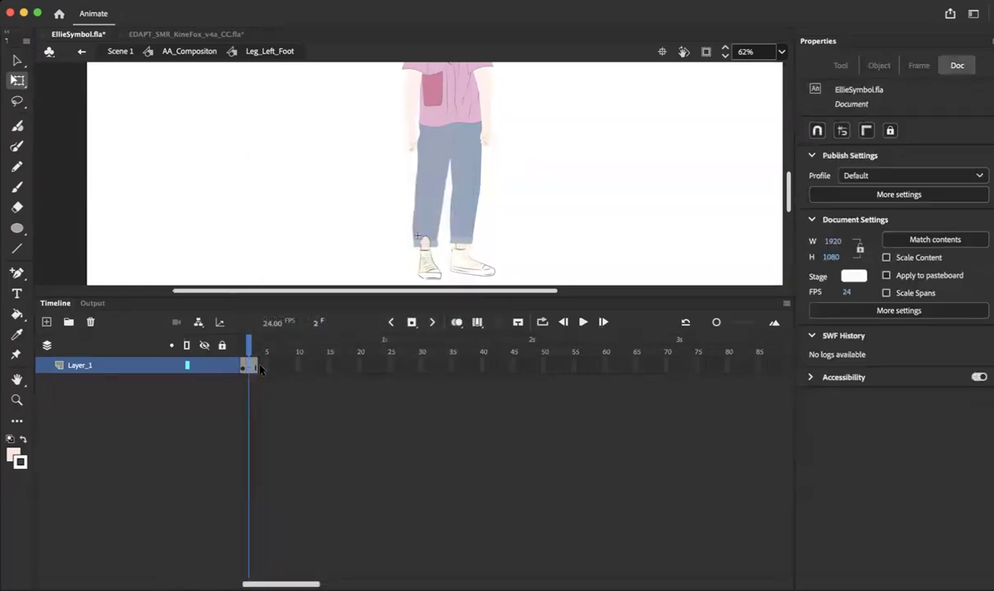
Trim Layer_1 of Leg_Left_Foot to a single frame and return to AA_Compositon.
click(245, 364)
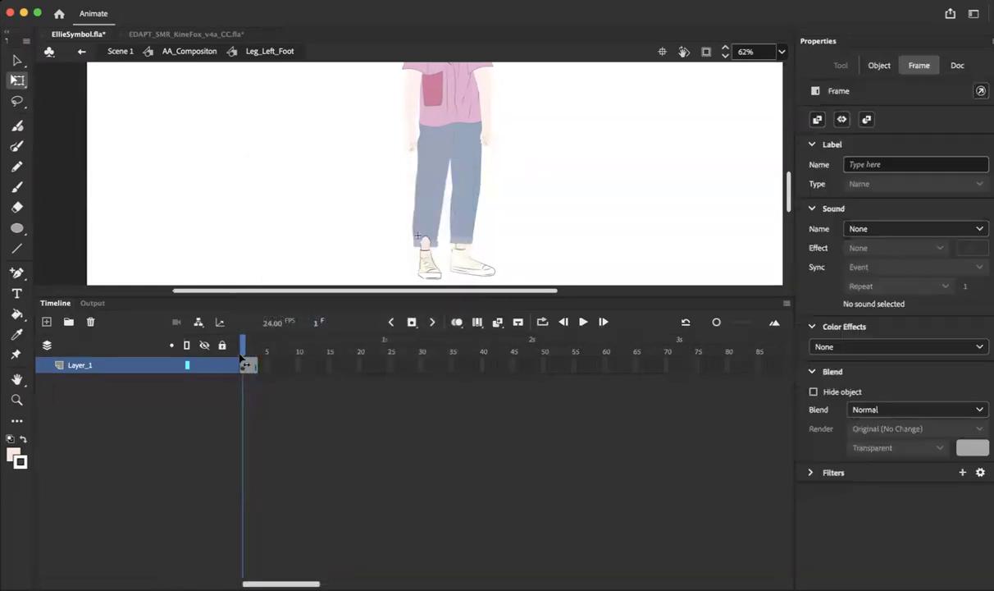
click(248, 365)
click(365, 431)
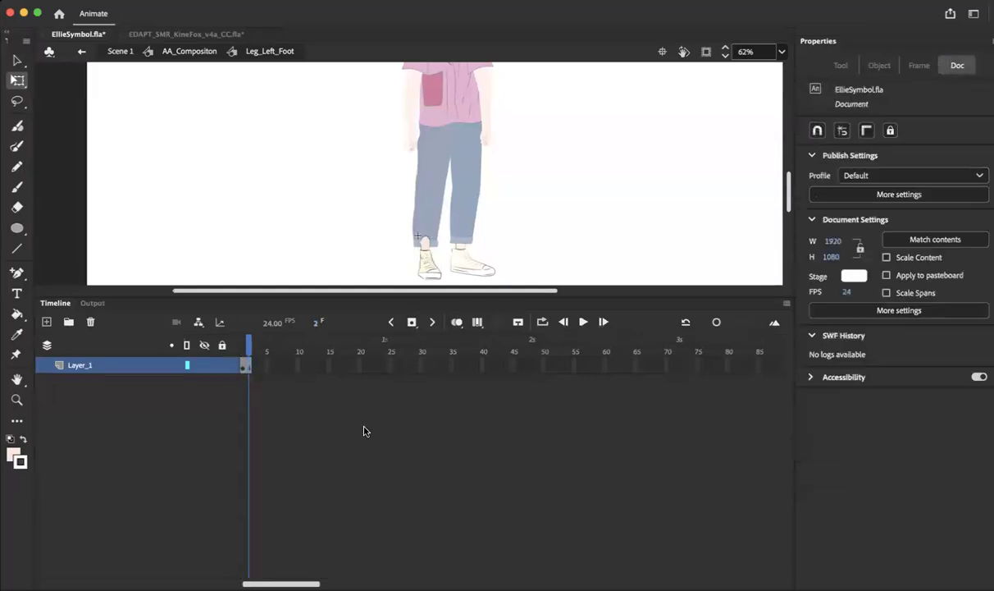
click(240, 366)
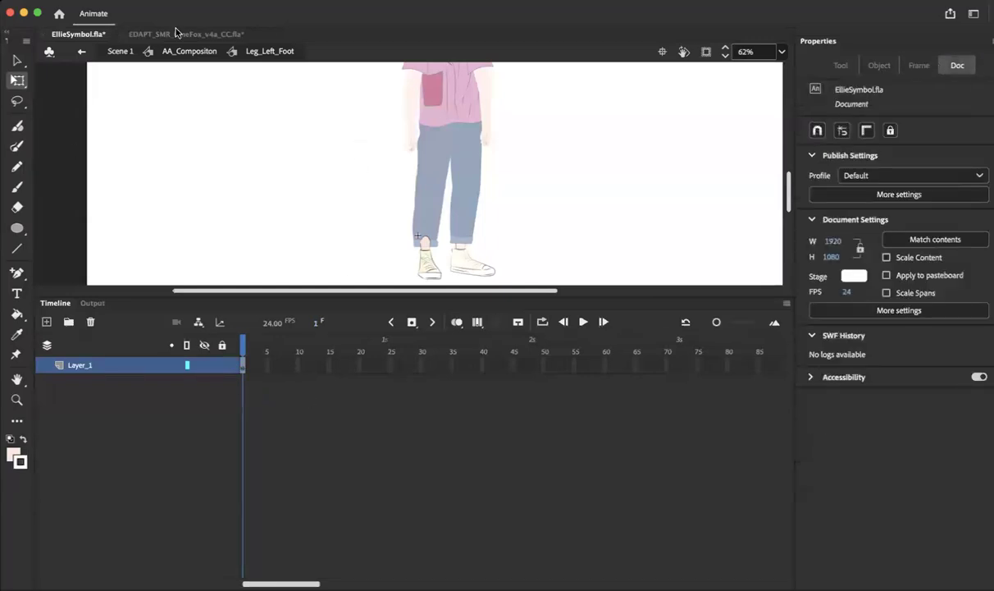
click(187, 52)
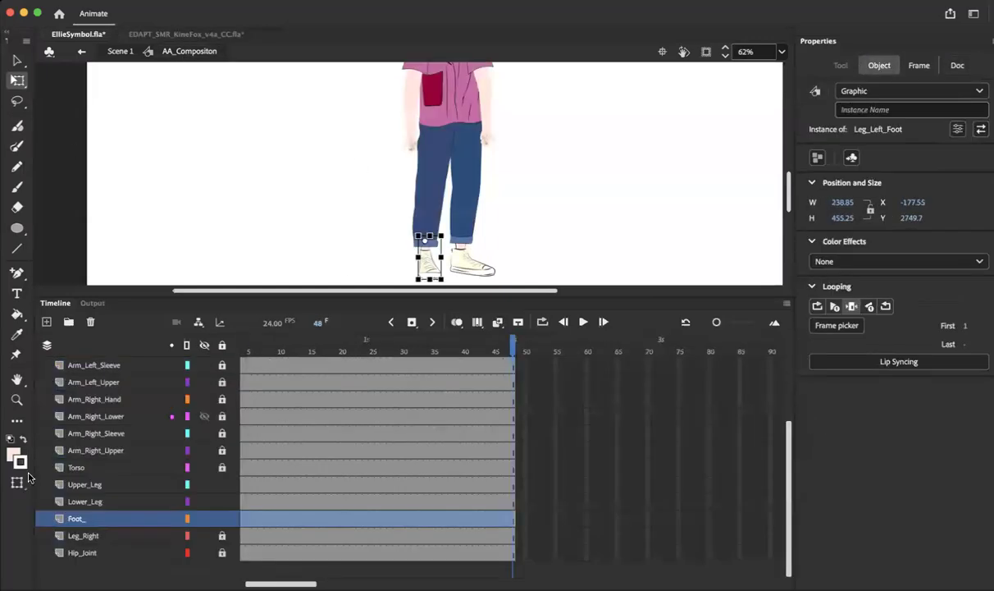
Rename the Foot_ layer as Leg_Left_Foot.
click(74, 525)
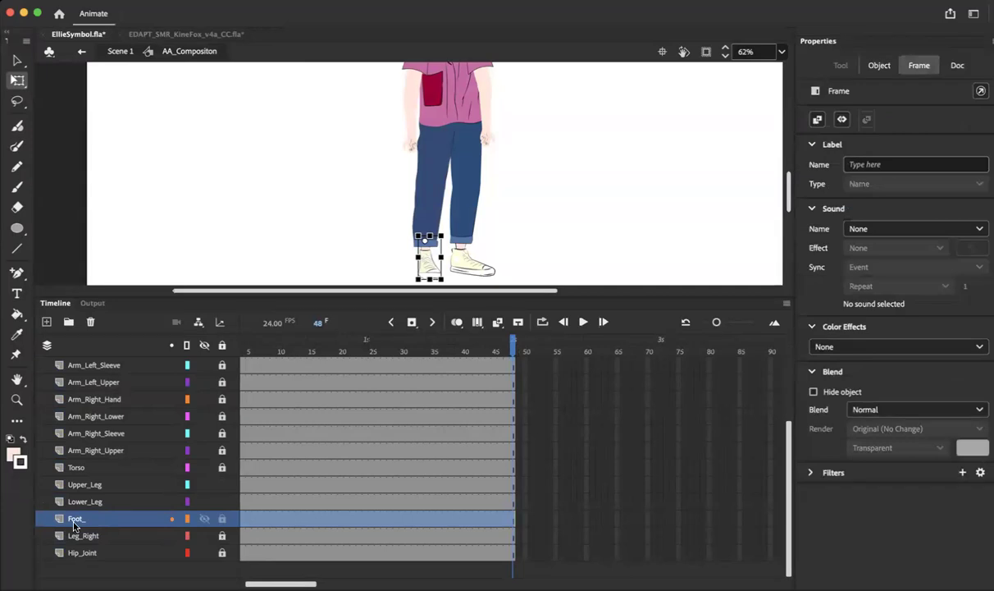
right_click(74, 525)
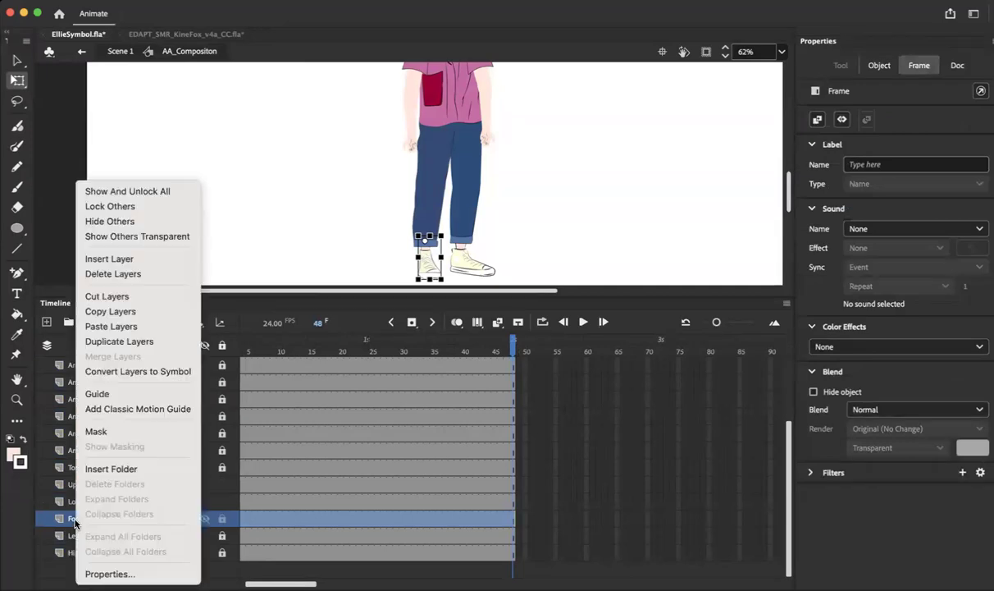
click(12, 472)
double_click(75, 518)
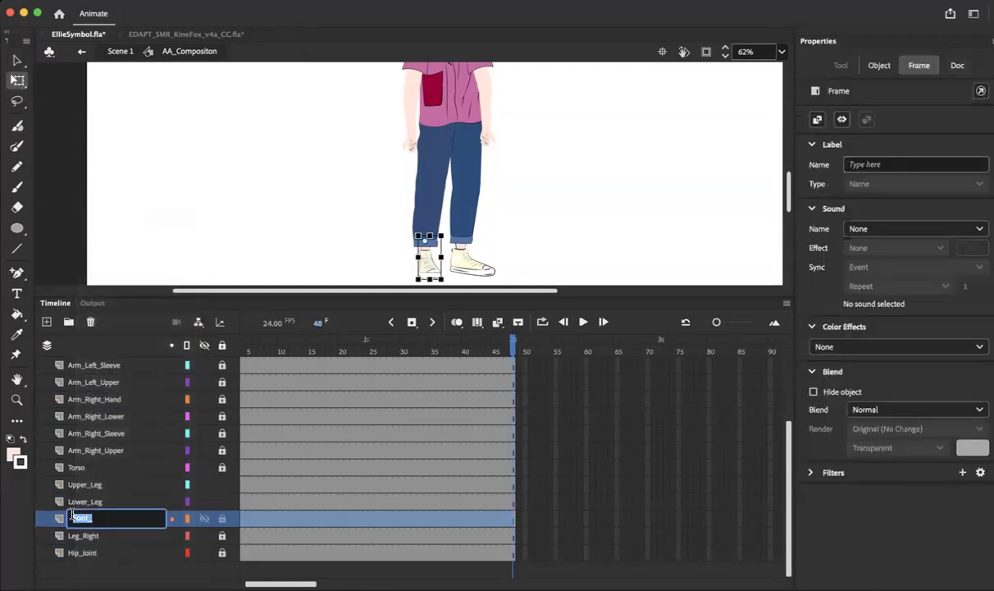
text(LEg_Left_Foot)
key(Return)
Rename the Lower_Leg layer as Leg_Left_Lower.
double_click(74, 502)
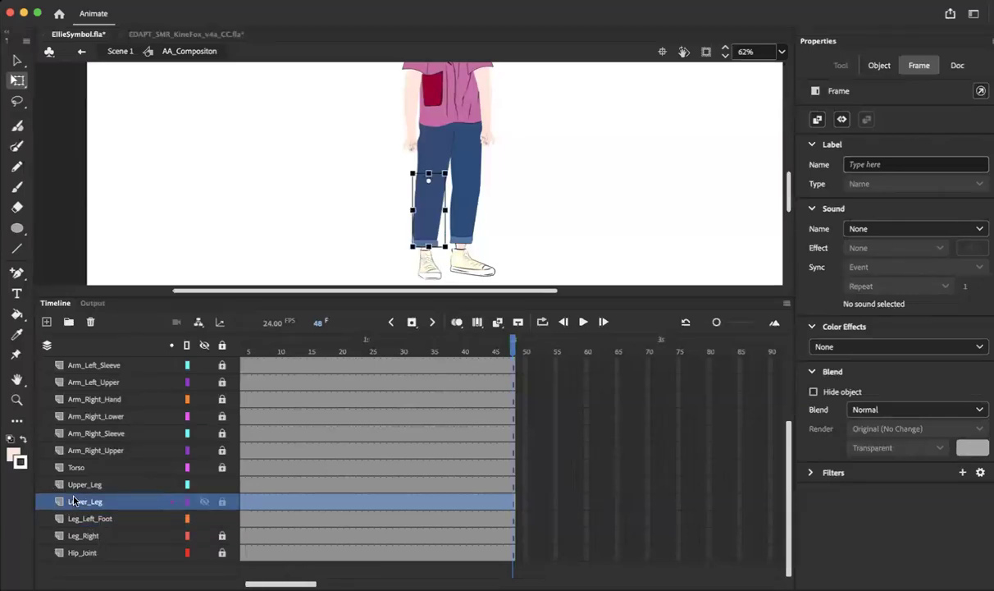
key(Left)
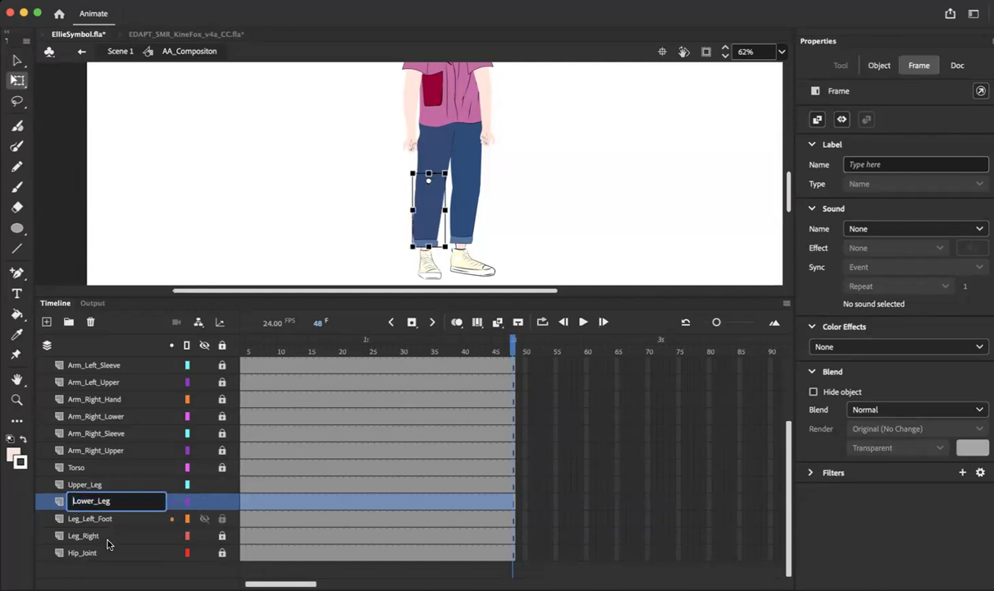
text(Leg_)
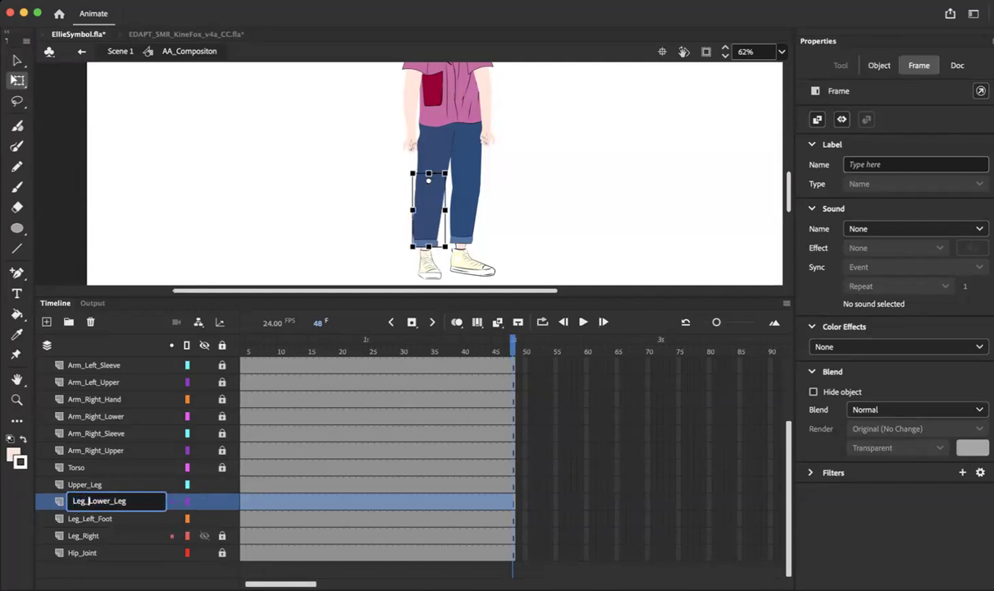
text(LefT_)
key(Left)
key(BackSpace)
text(t)
drag(155, 501, 126, 501)
key(BackSpace)
Rename the Upper_Leg layer as Leg_Left_Upper.
click(74, 486)
double_click(74, 485)
click(72, 484)
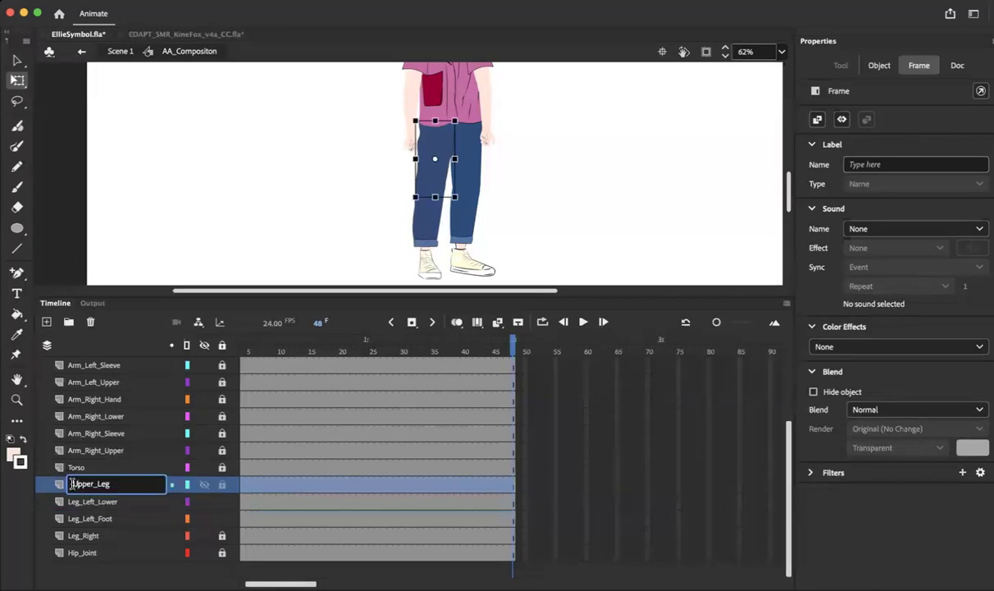
text(Leg_Left_)
key(End)
key(BackSpace)
key(BackSpace)
key(BackSpace)
key(BackSpace)
click(113, 564)
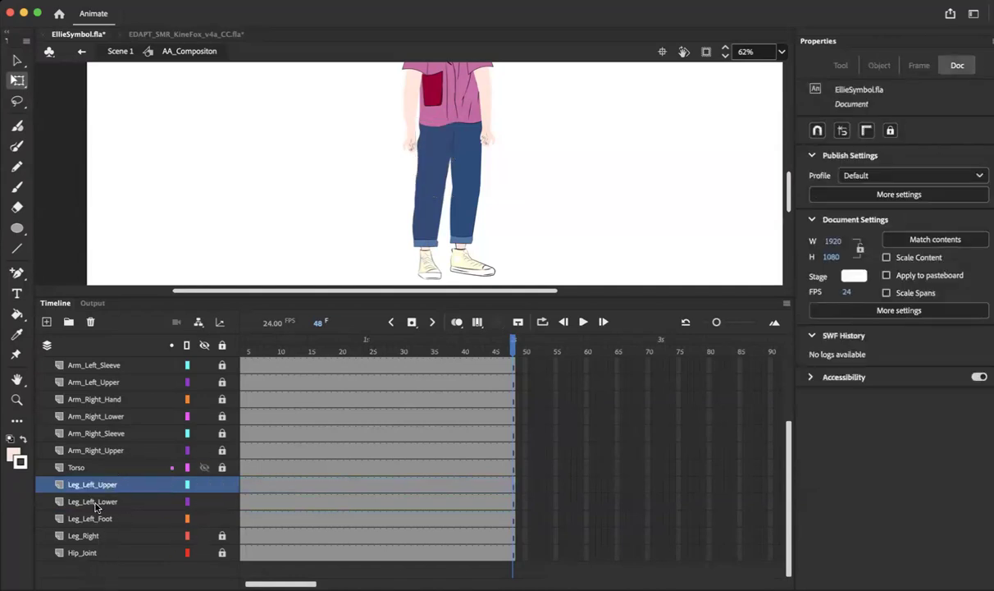
scroll(92, 480, up, 5)
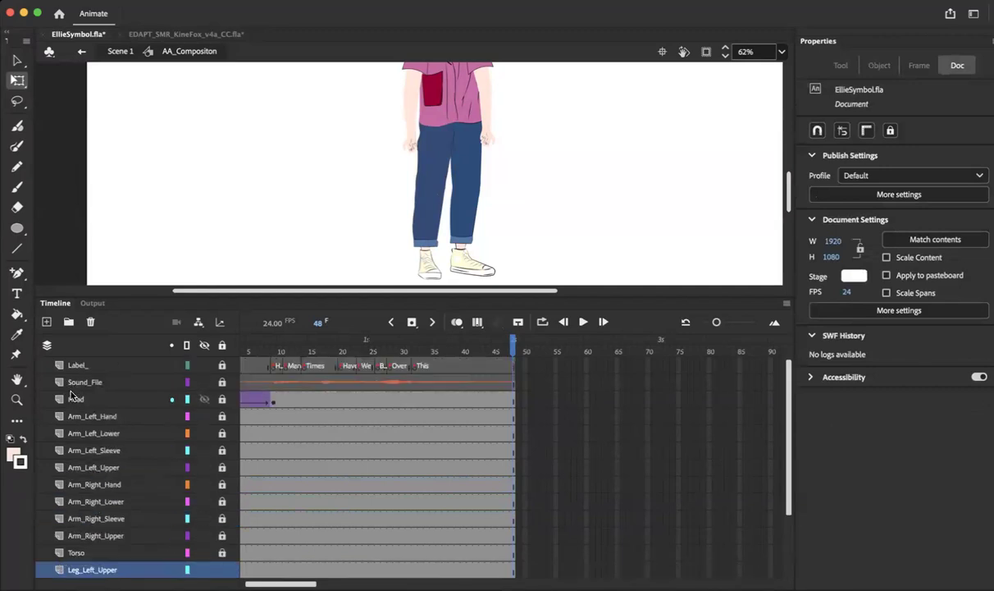
scroll(72, 396, down, 5)
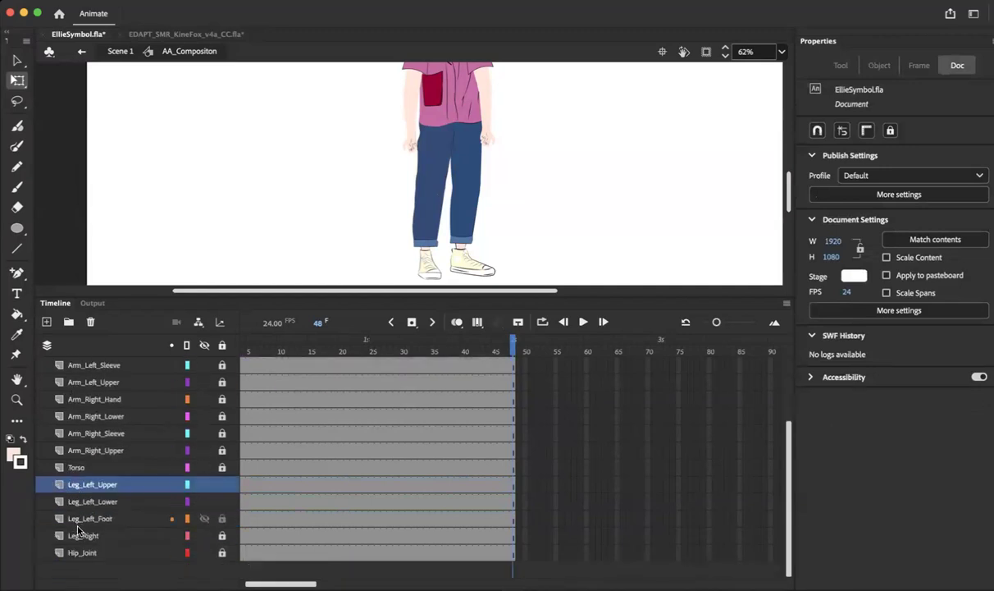
click(65, 549)
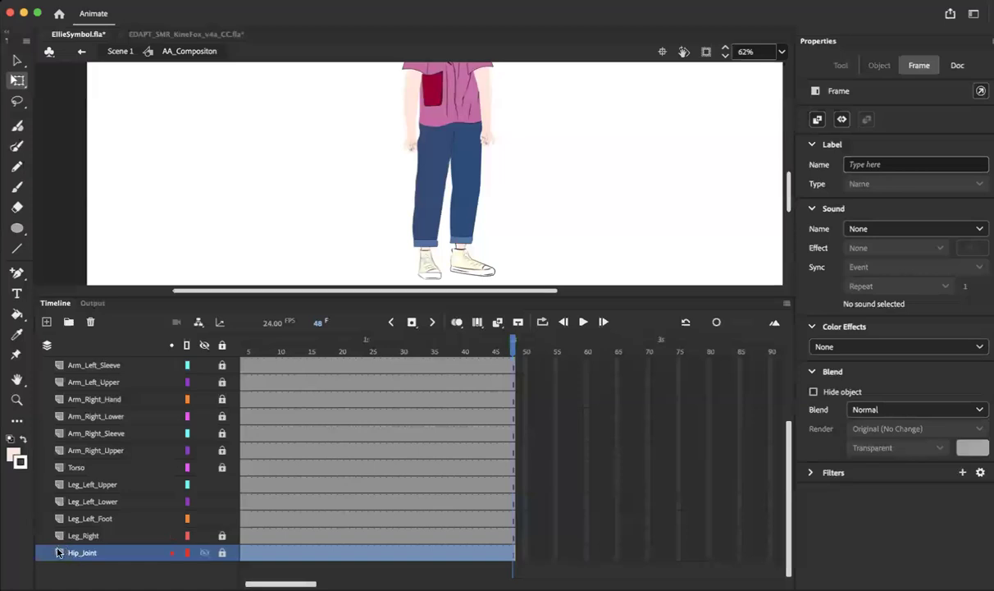
double_click(60, 536)
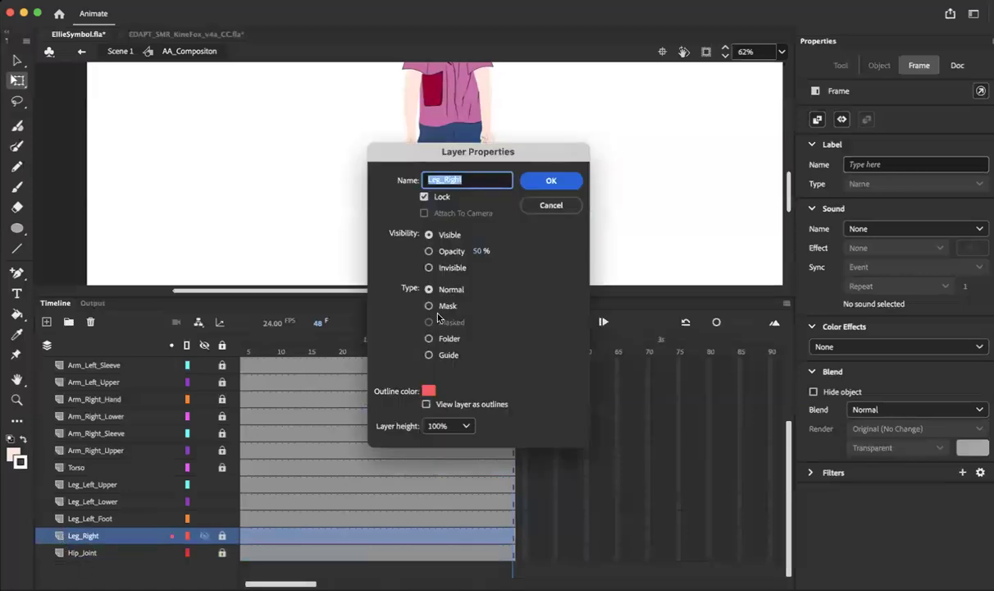
click(542, 206)
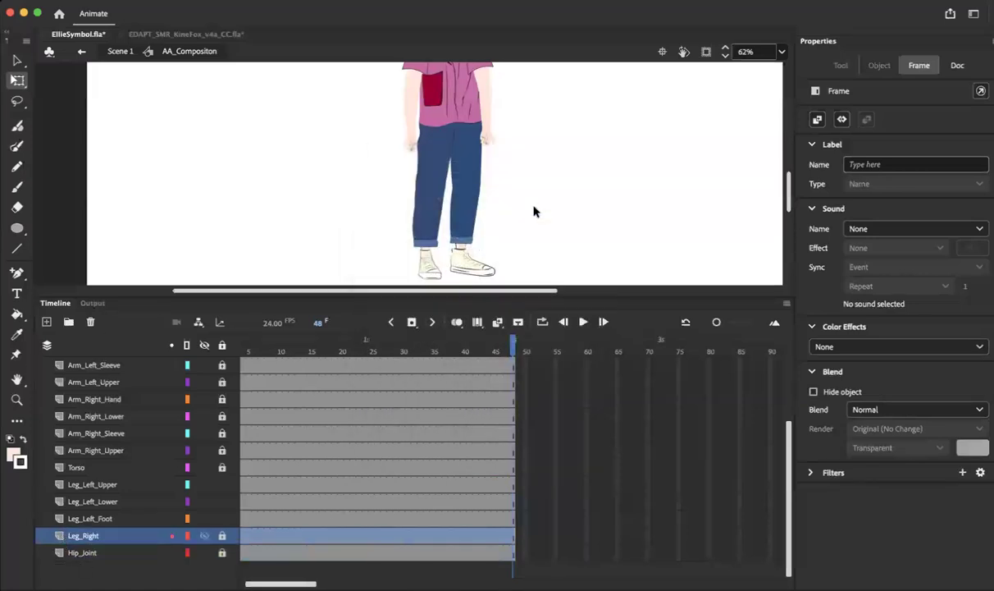
double_click(466, 224)
double_click(466, 223)
double_click(466, 223)
right_click(468, 223)
key(Escape)
double_click(475, 213)
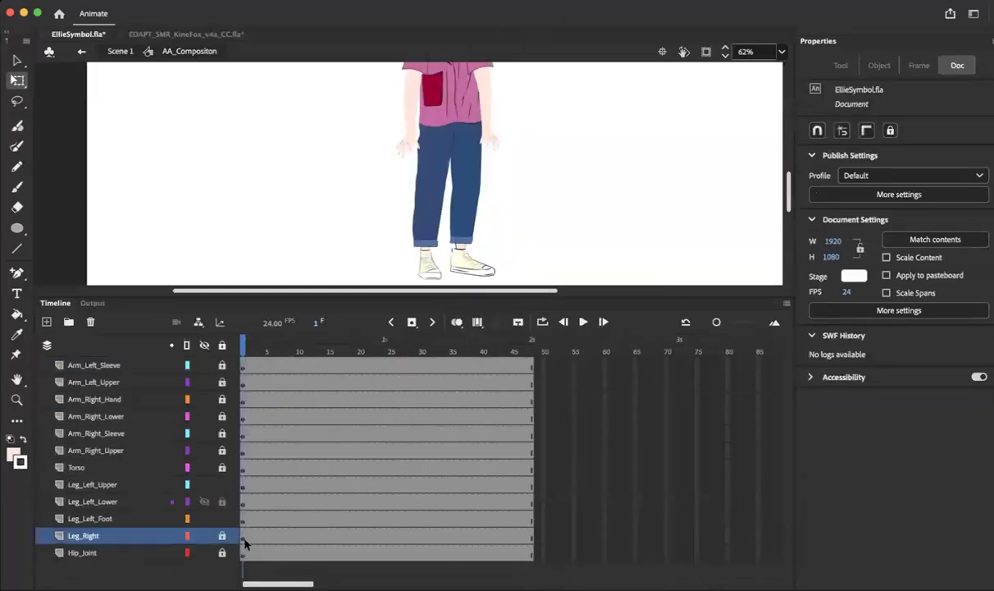
Unlock the Leg_Right layer and open the right leg's symbol for editing.
click(222, 535)
double_click(455, 182)
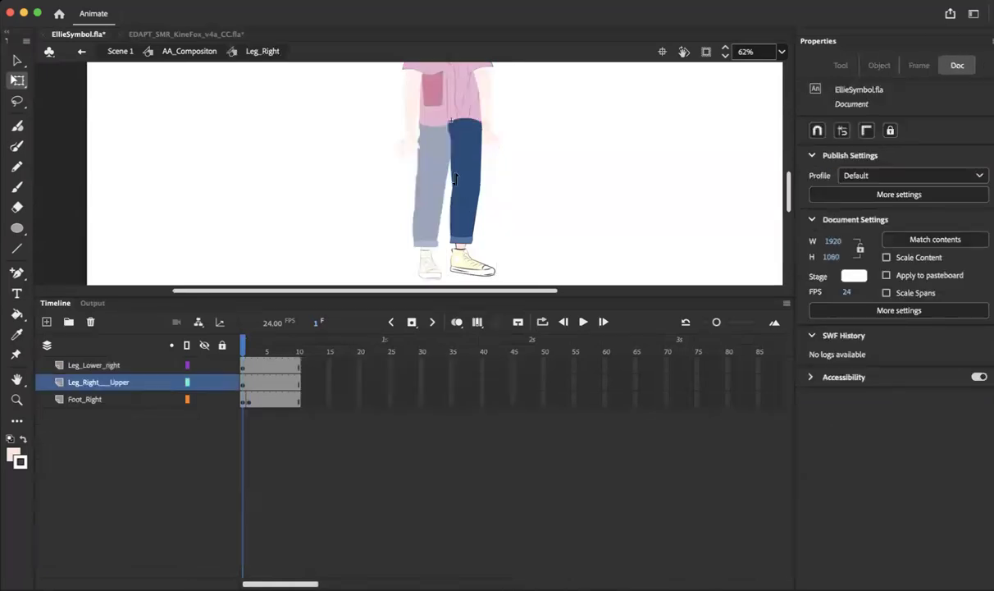
click(459, 189)
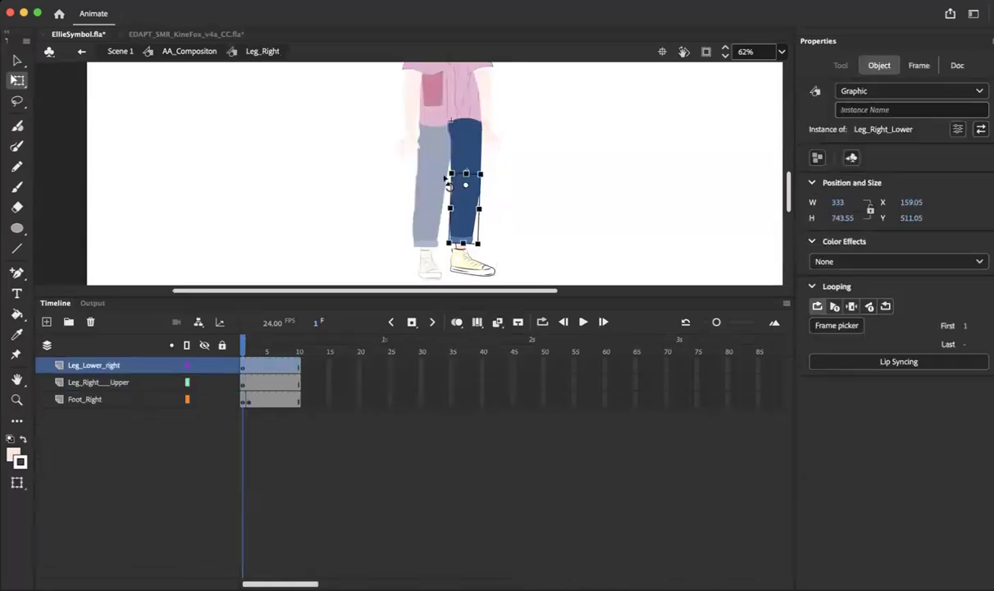
Clear the keyframe at frame 2 of the Foot_Right layer and return the playhead to frame 1.
click(249, 406)
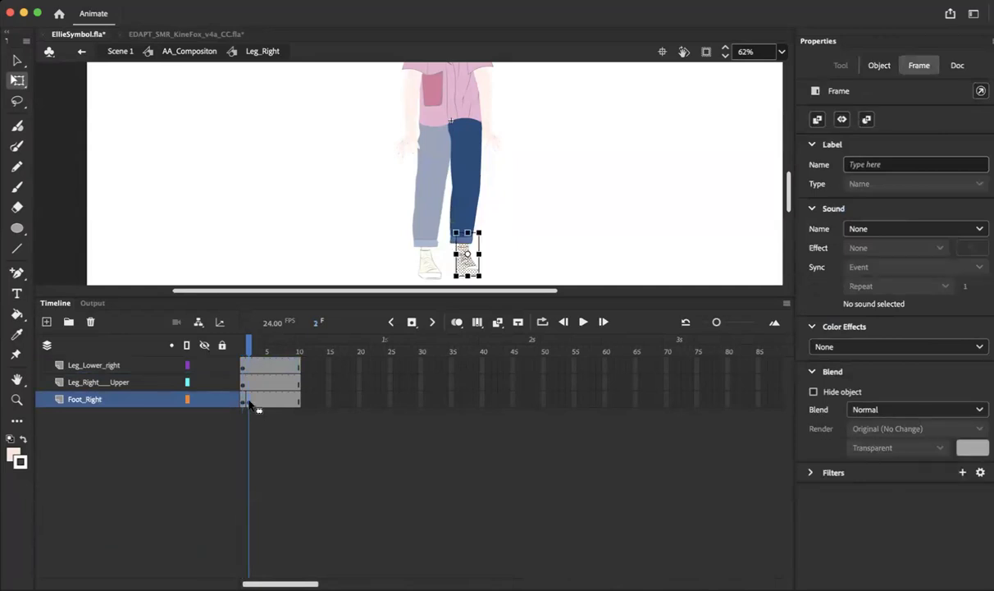
right_click(250, 407)
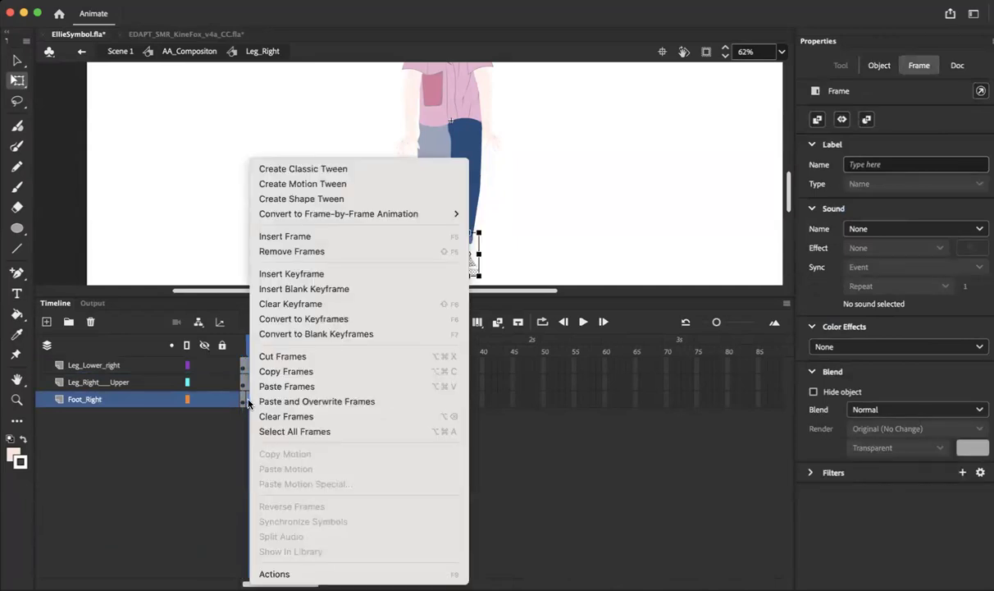
click(290, 304)
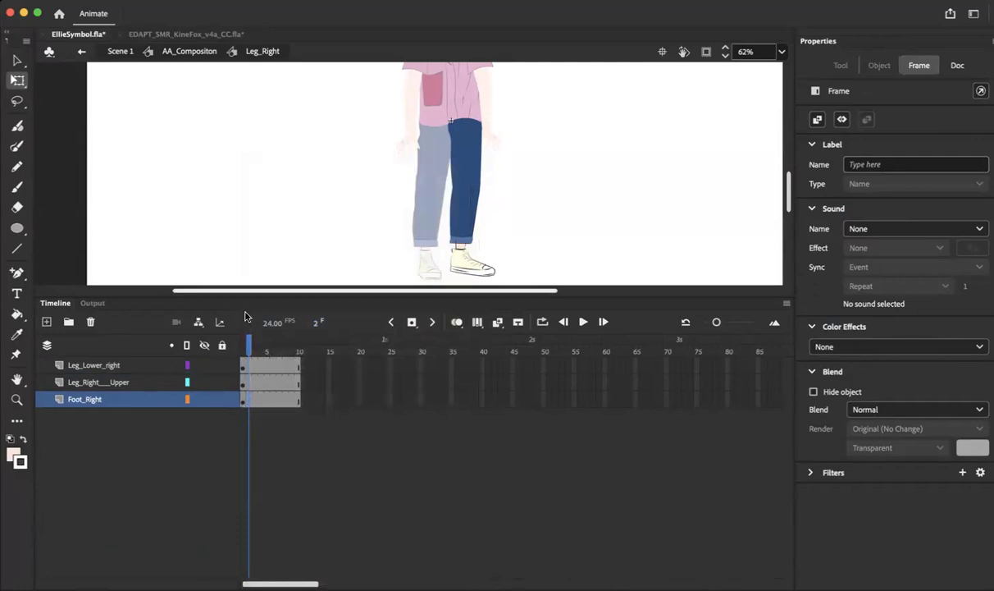
drag(250, 353, 7, 469)
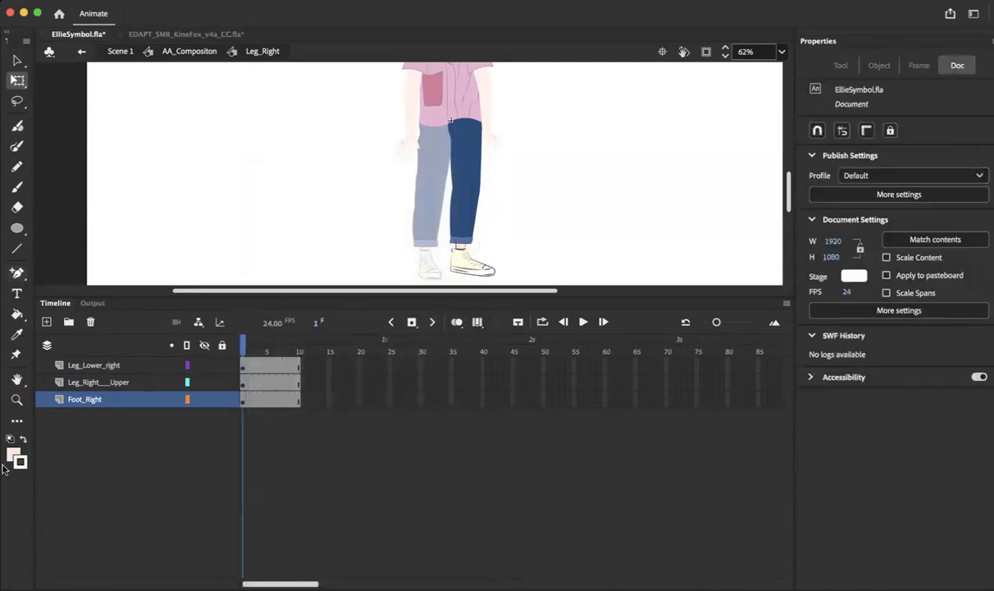
Copy the lower leg, upper leg and foot layers from Leg_Right and paste them above the Leg_Right layer in AA_Compositon.
shift+click(88, 364)
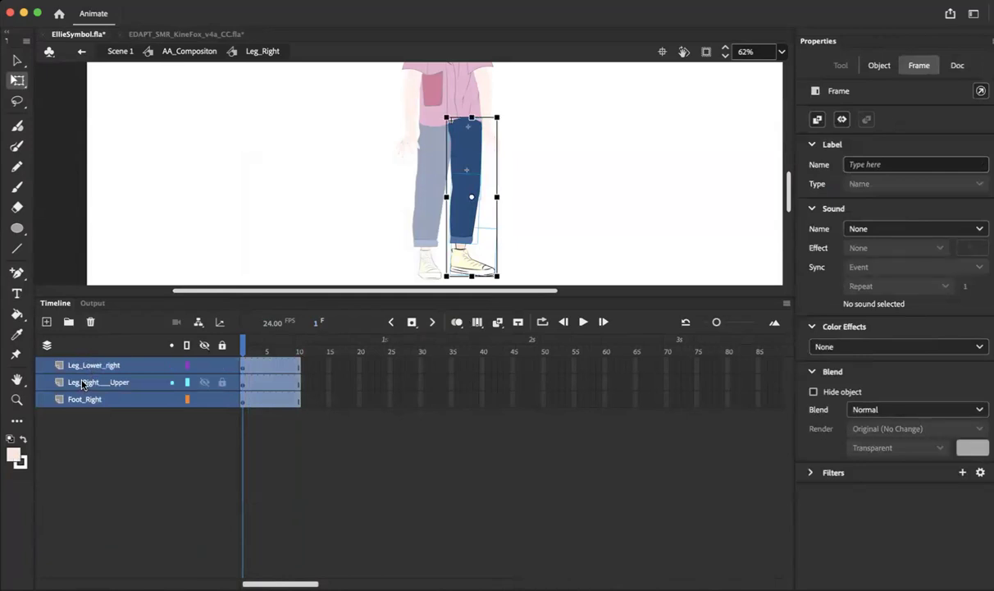
right_click(98, 364)
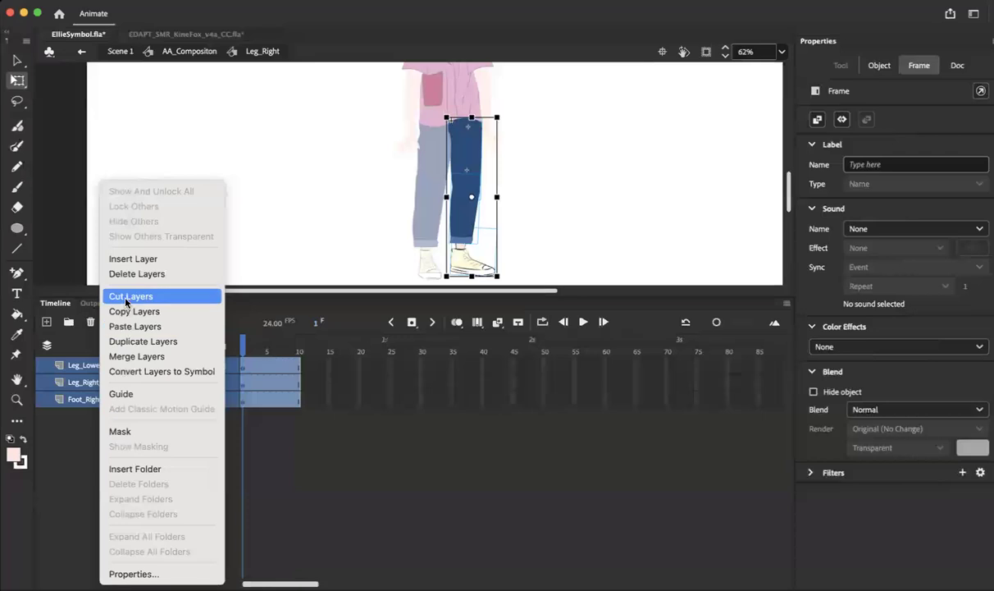
click(195, 310)
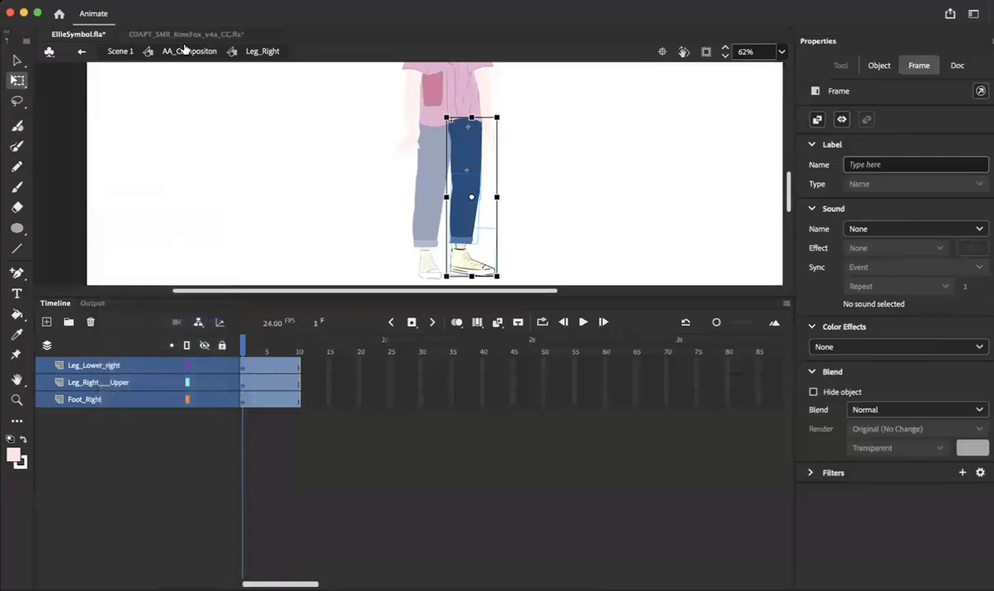
click(178, 50)
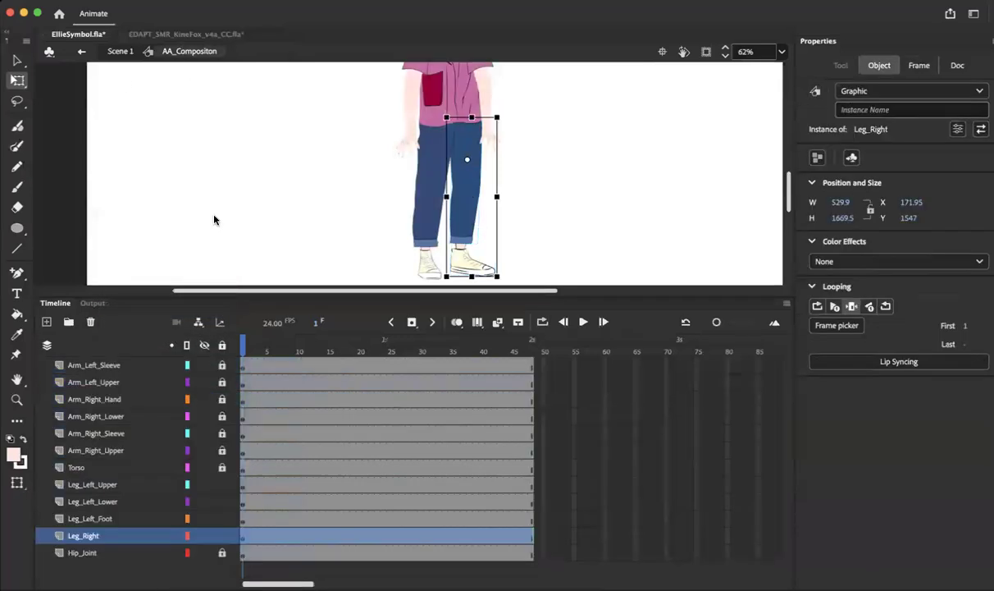
right_click(99, 545)
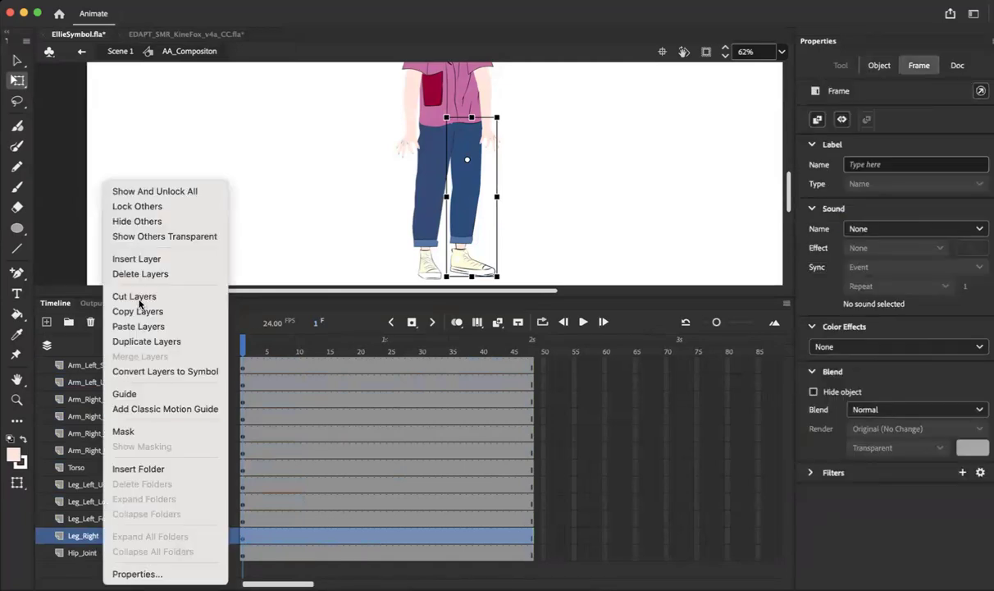
click(140, 327)
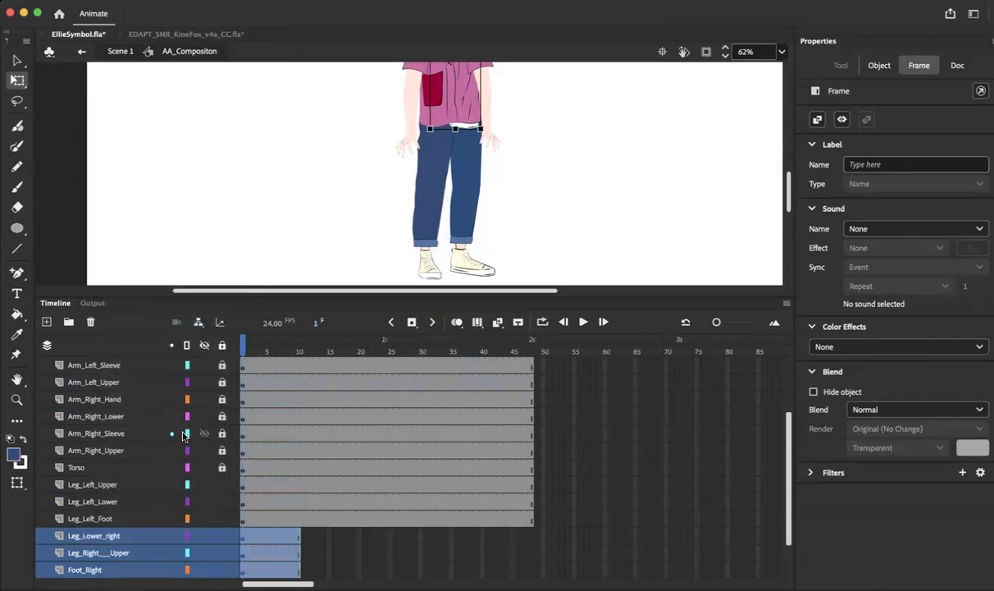
Rename the pasted Leg_Lower_right layer as Leg_Right_Lower.
scroll(184, 436, down, 3)
double_click(93, 484)
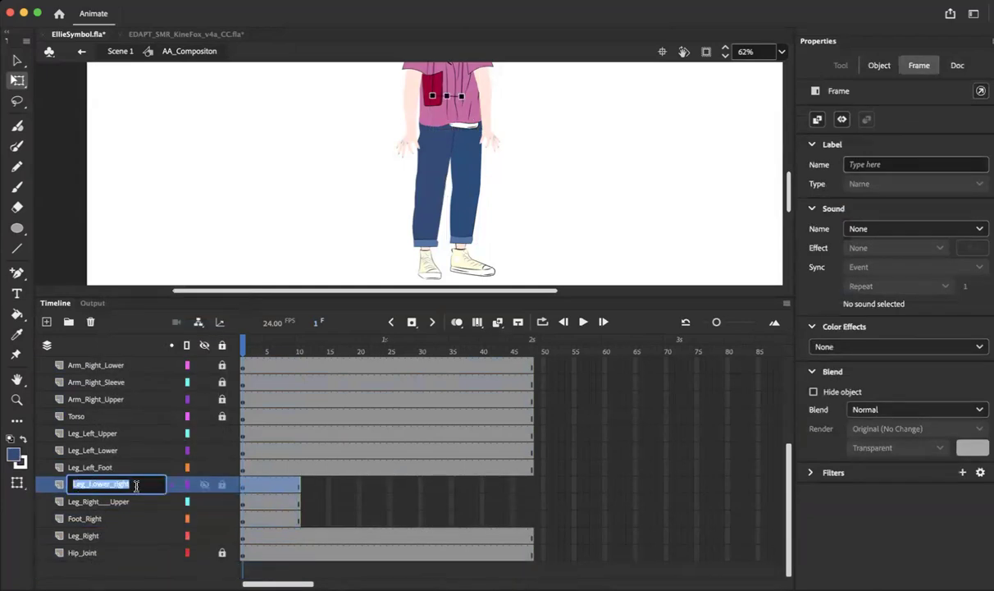
drag(136, 485, 115, 486)
key(BackSpace)
key(BackSpace)
text(Right)
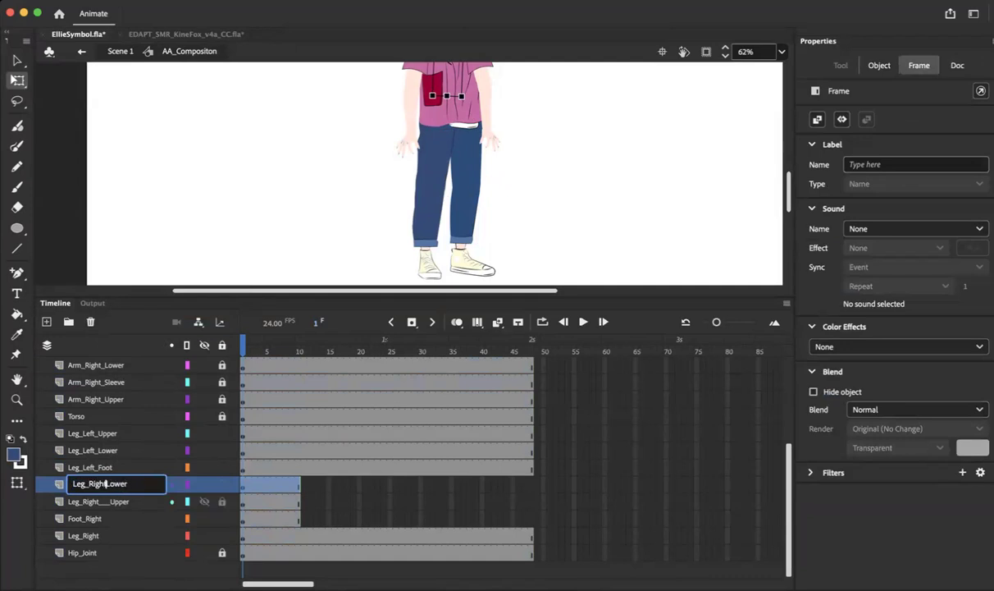
text(_)
Remove the extra underscores from the Leg_Right___Upper layer's name so it reads Leg_Right_Upper.
click(100, 502)
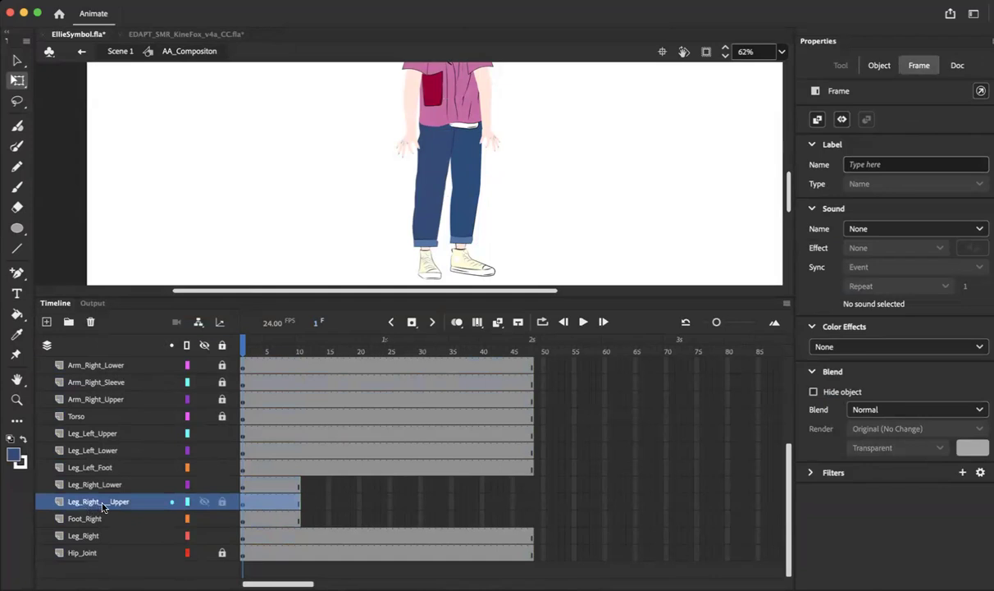
double_click(100, 502)
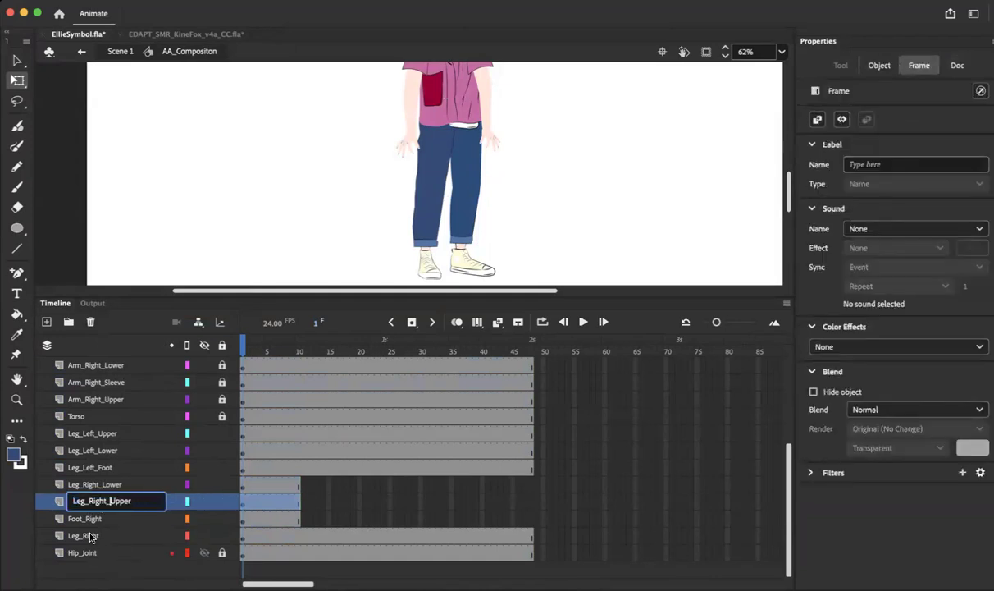
click(92, 535)
Rename the pasted Foot_Right layer as Leg_Right_Foot.
click(86, 520)
double_click(82, 519)
click(90, 517)
key(Delete)
key(Delete)
key(Delete)
key(Delete)
key(Delete)
key(BackSpace)
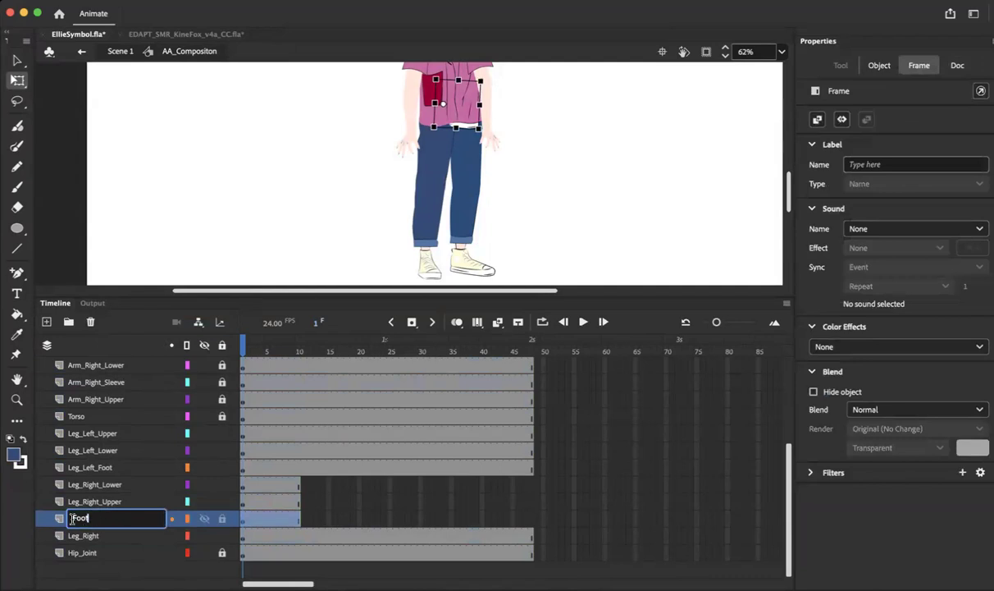
text(Leg_Right_FooFoot)
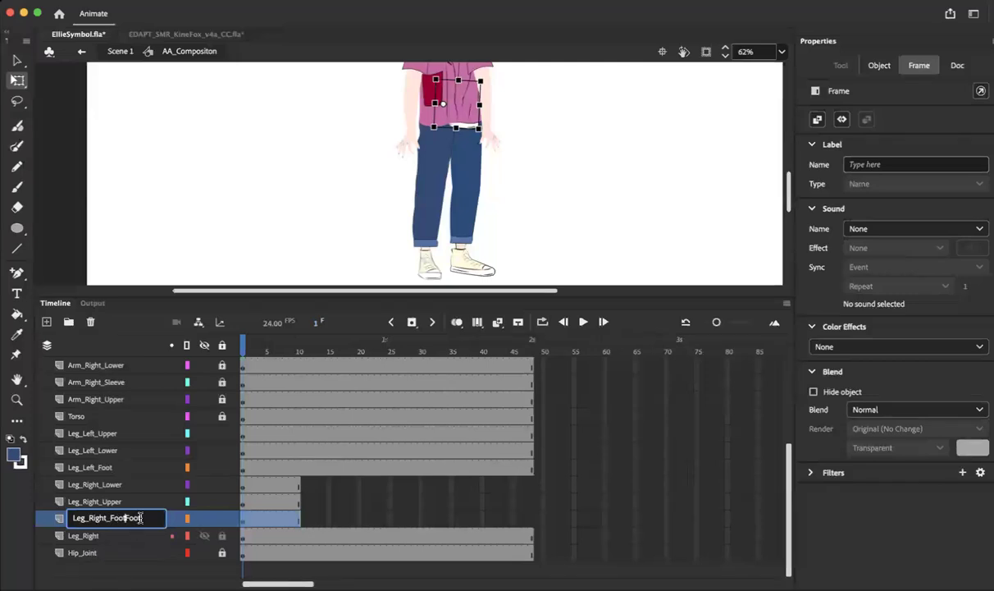
click(138, 534)
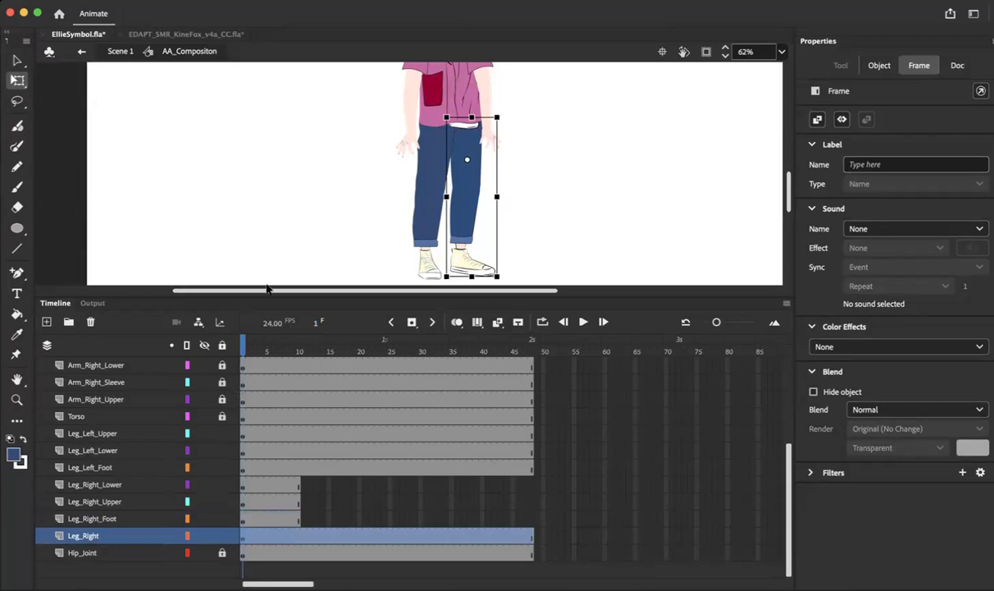
Select the Leg_Right_Lower, Leg_Right_Upper and Leg_Right_Foot layers and lock every other layer.
shift+click(119, 484)
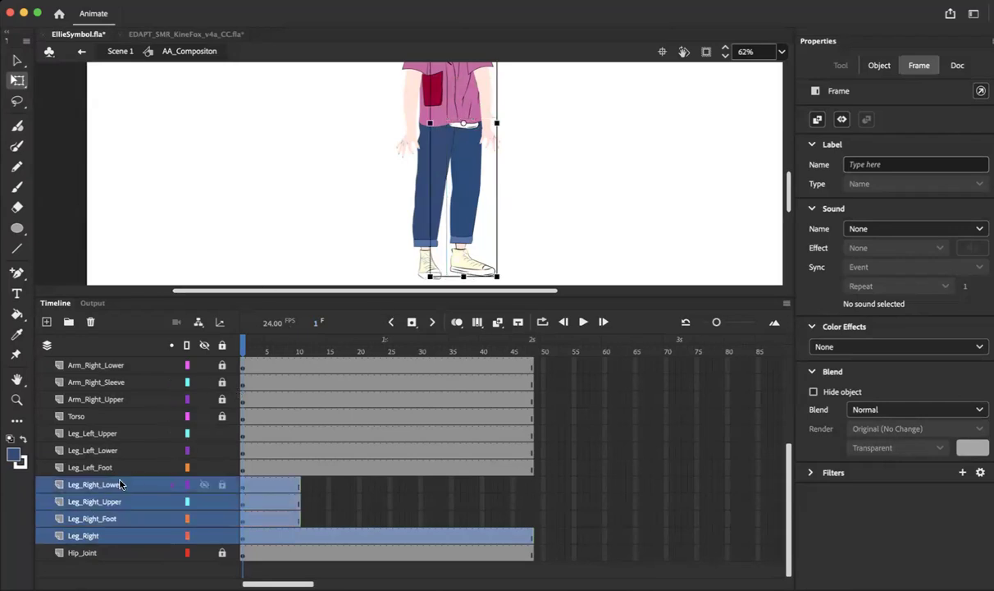
click(100, 532)
click(95, 518)
shift+click(97, 488)
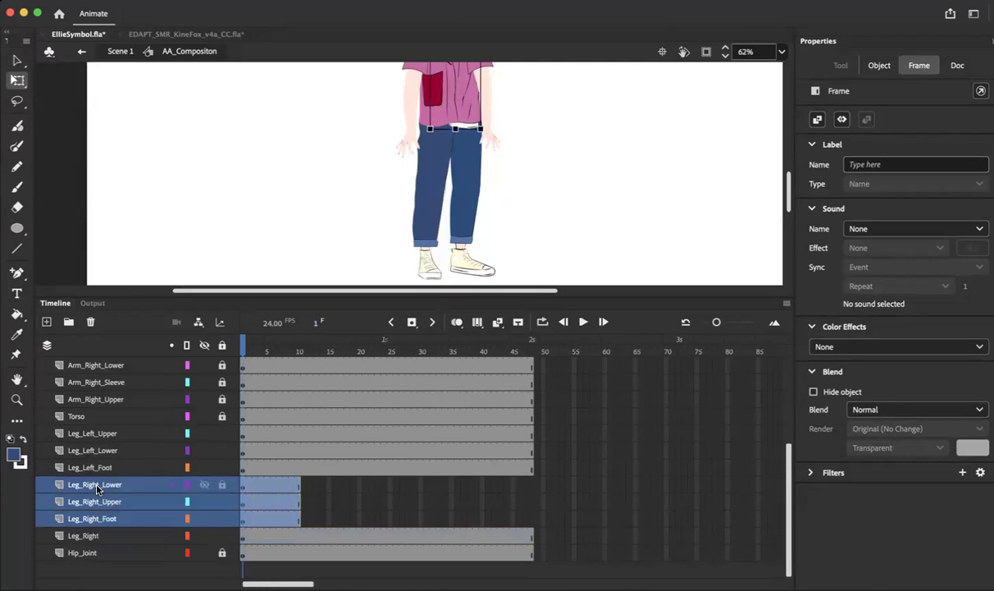
click(222, 347)
click(222, 347)
click(222, 346)
click(223, 484)
click(222, 501)
click(220, 518)
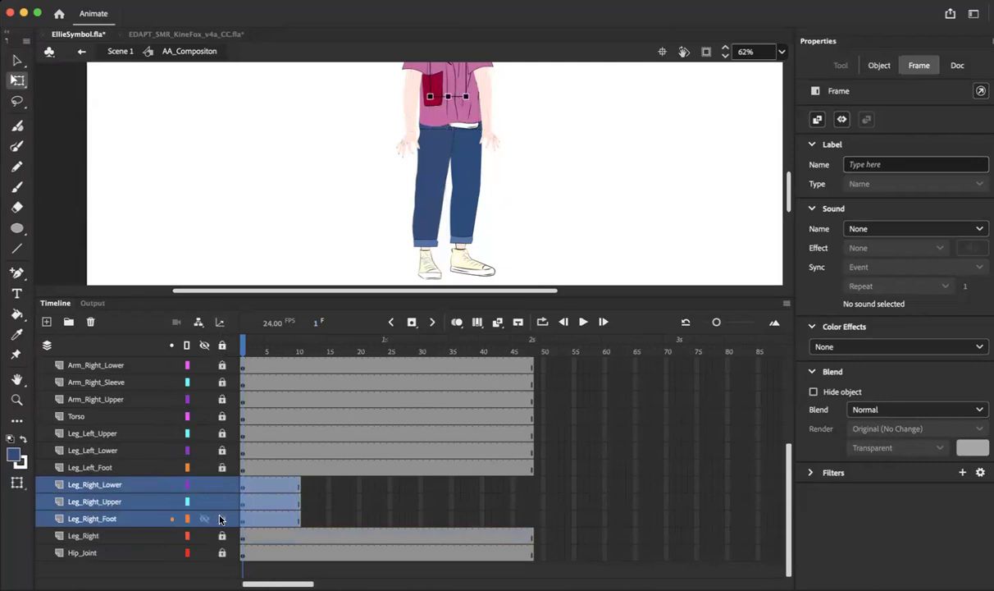
click(221, 518)
click(221, 518)
Select all three pasted right leg pieces on the stage and move them into place over the original right leg.
click(480, 191)
drag(461, 119, 477, 273)
drag(462, 219, 462, 188)
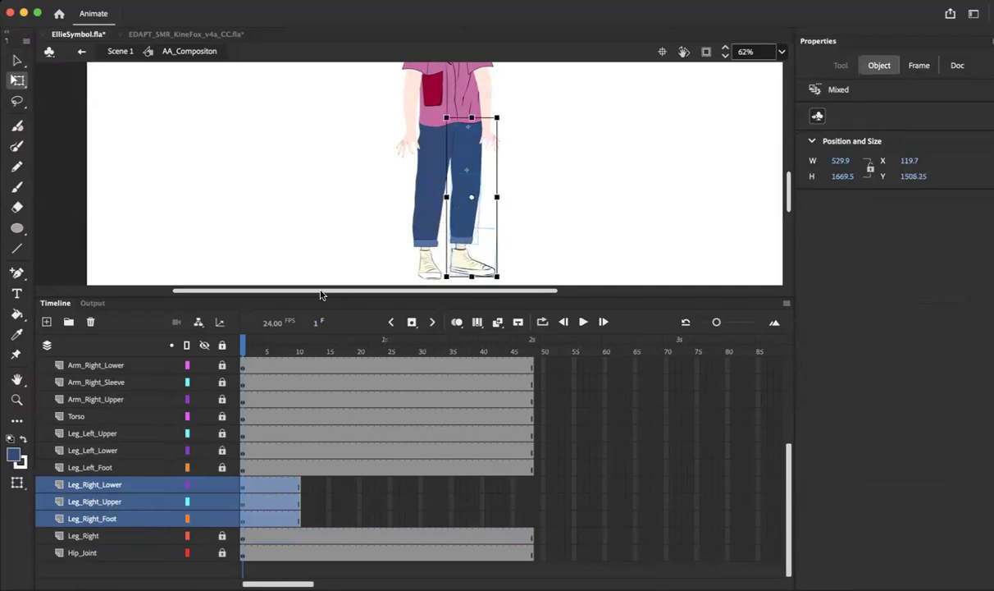
Extend the three pasted right leg layers to frame 48 and delete the original Leg_Right layer.
drag(300, 507, 531, 506)
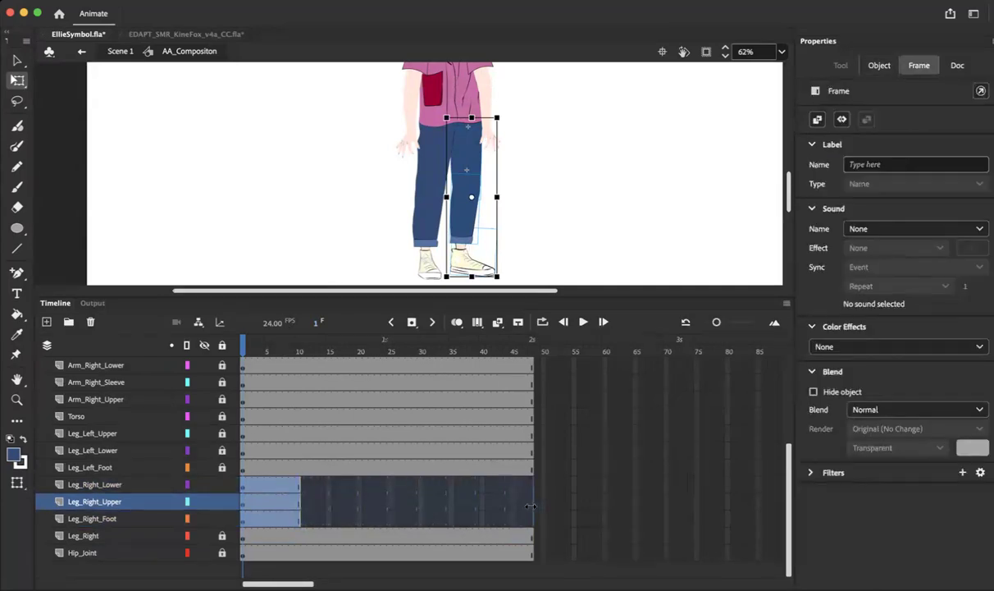
click(602, 484)
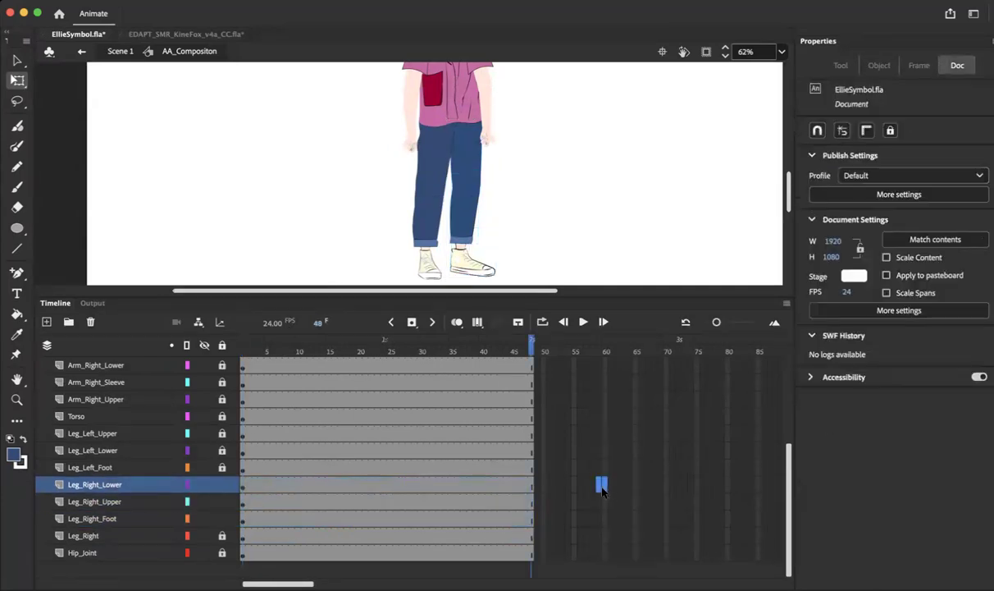
click(76, 518)
click(74, 535)
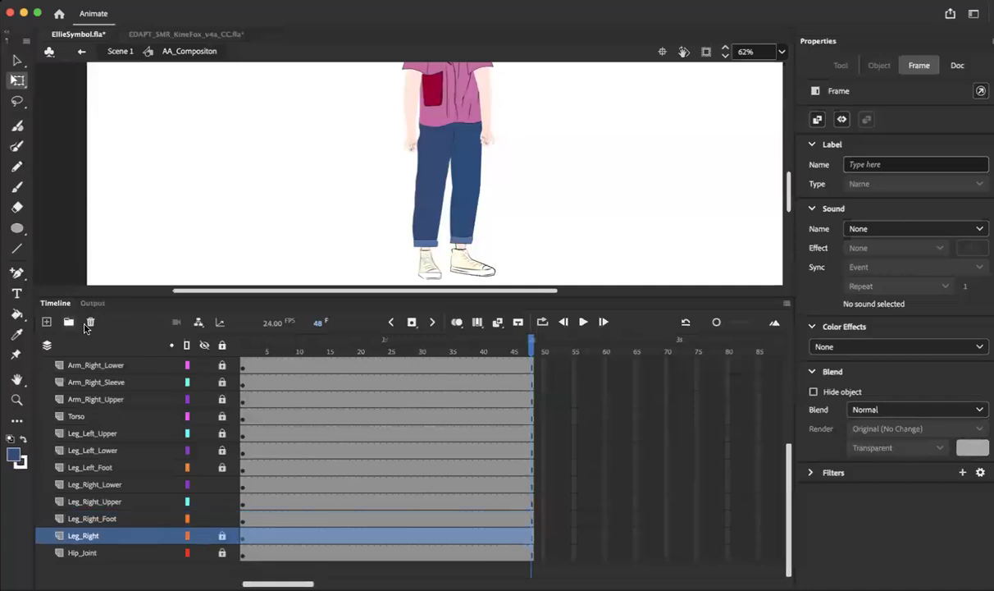
click(90, 322)
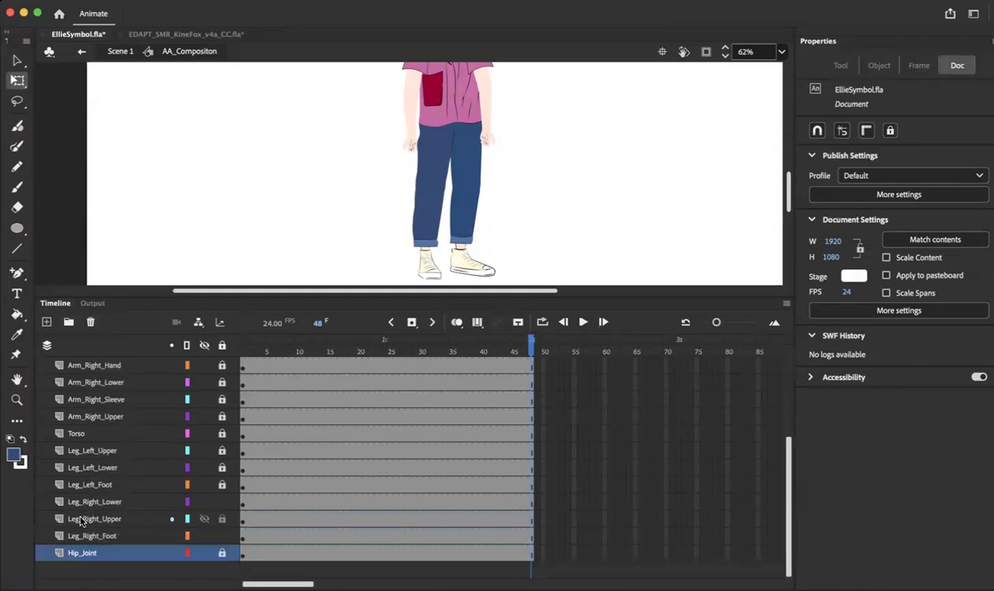
Unlock the Head layer and open the Head symbol for editing at frame 1.
scroll(80, 518, up, 1)
scroll(80, 521, up, 6)
scroll(80, 521, down, 4)
scroll(81, 521, right, 2)
scroll(80, 521, up, 4)
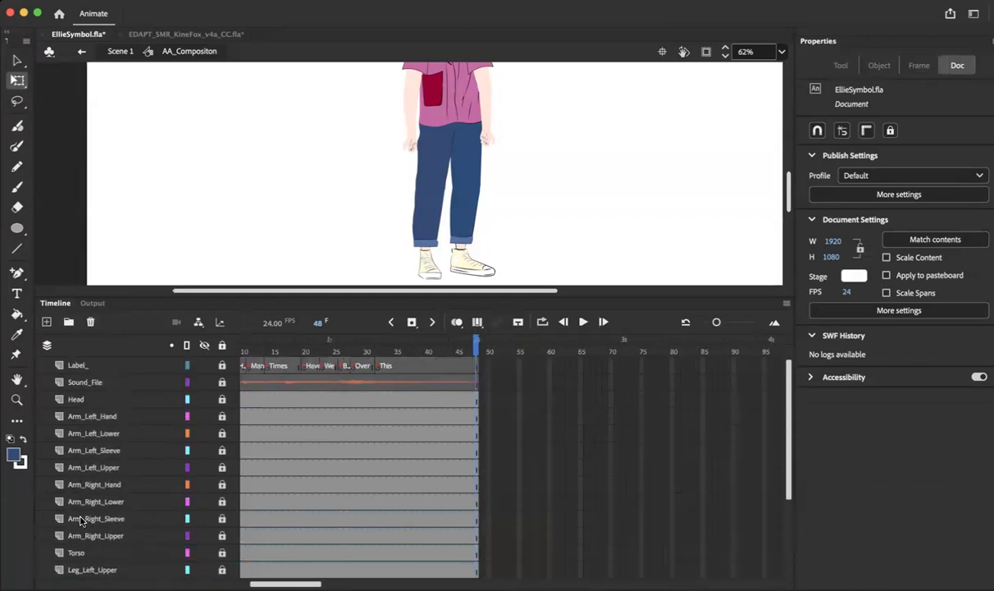
double_click(76, 400)
click(57, 399)
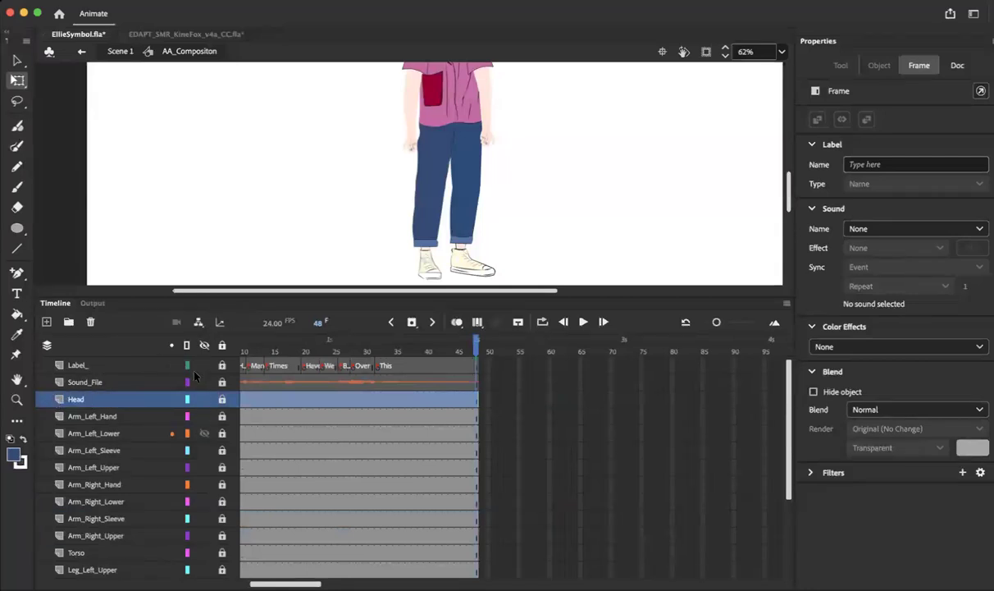
scroll(292, 250, up, 5)
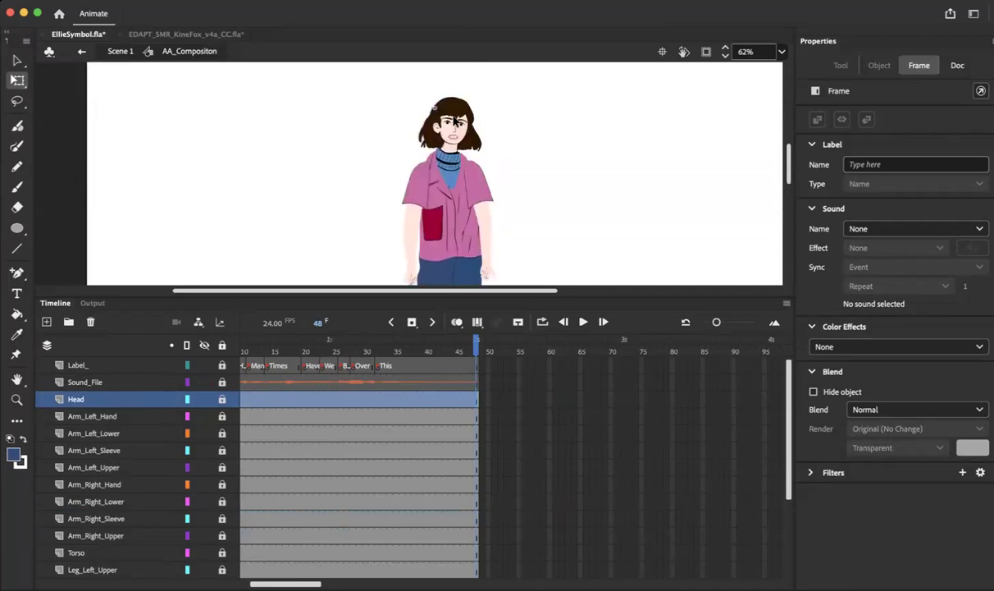
double_click(451, 130)
double_click(450, 129)
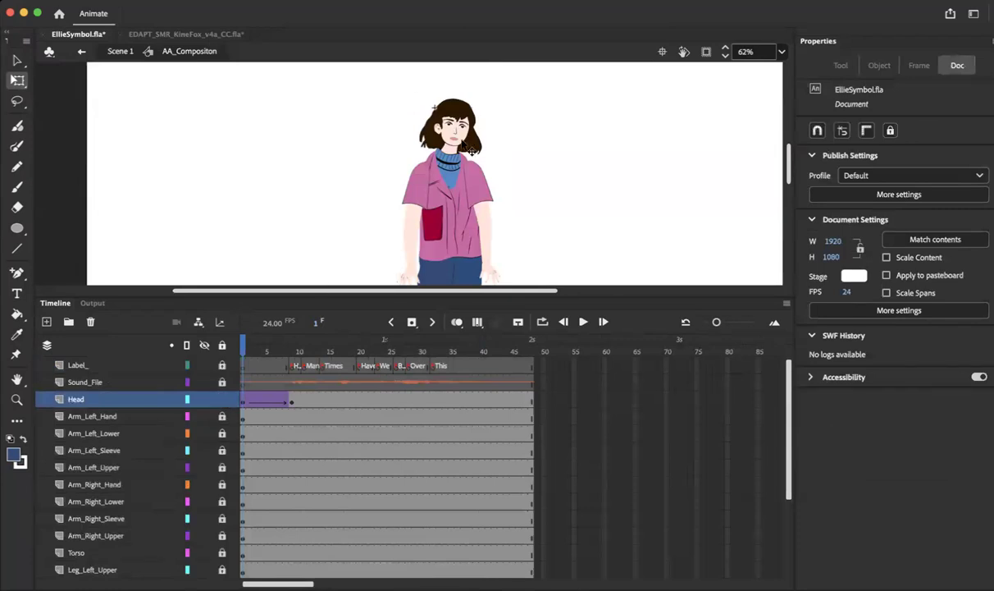
double_click(442, 136)
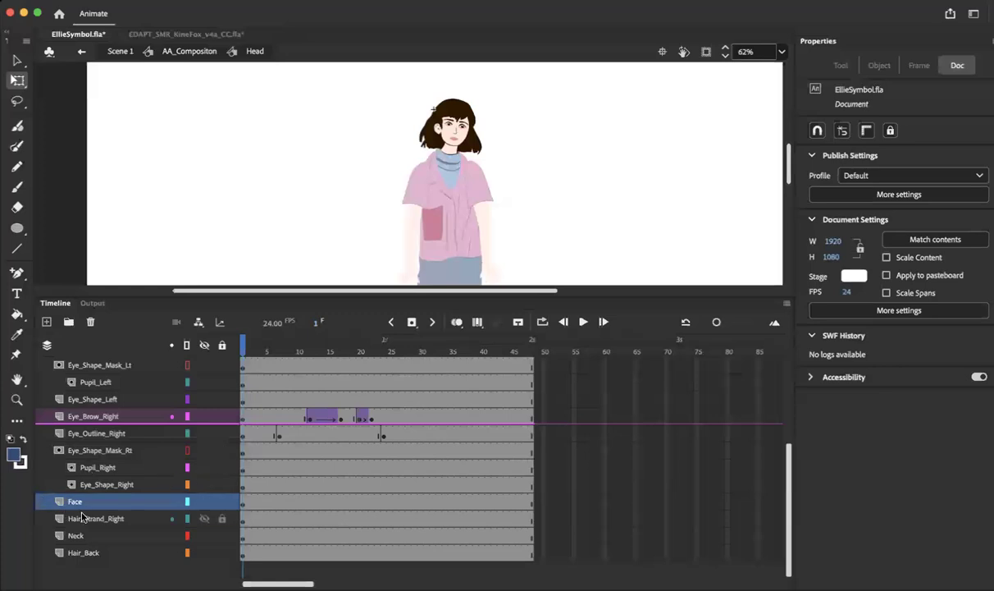
Copy the Neck and Hair_Back layers from the Head symbol and paste them above the Head layer in AA_Compositon.
click(69, 518)
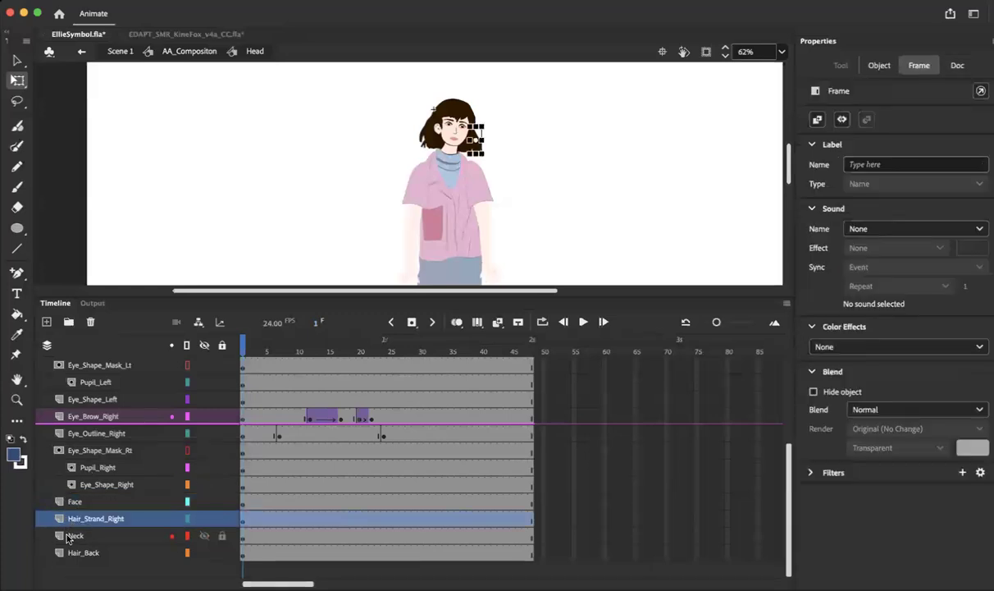
click(66, 535)
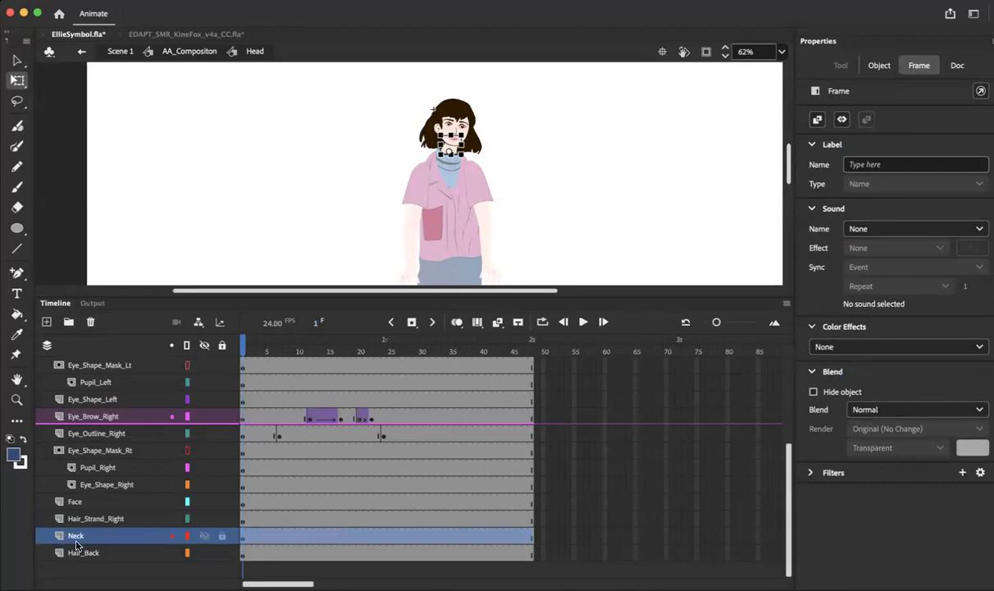
shift+click(82, 552)
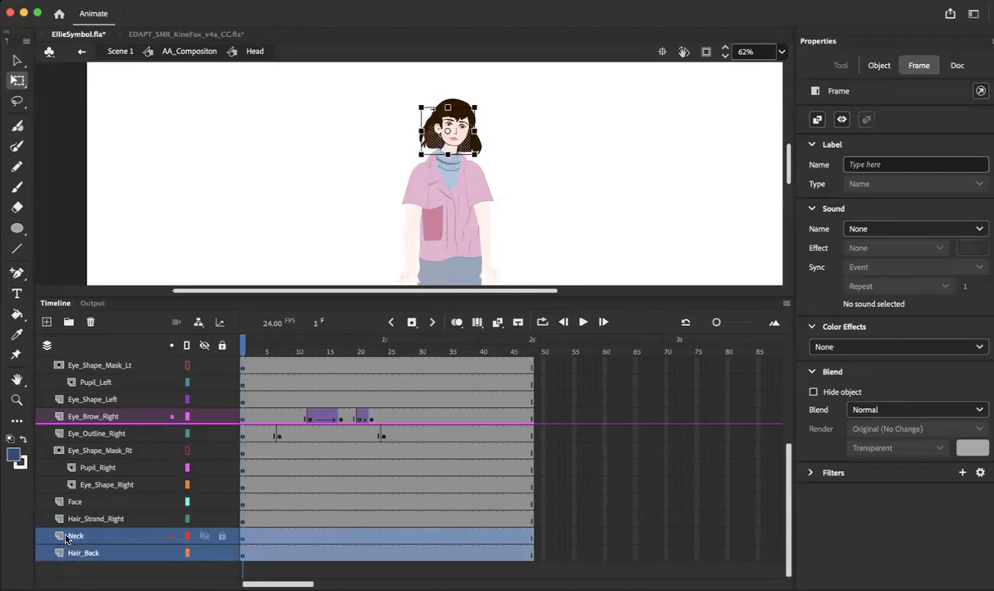
right_click(64, 537)
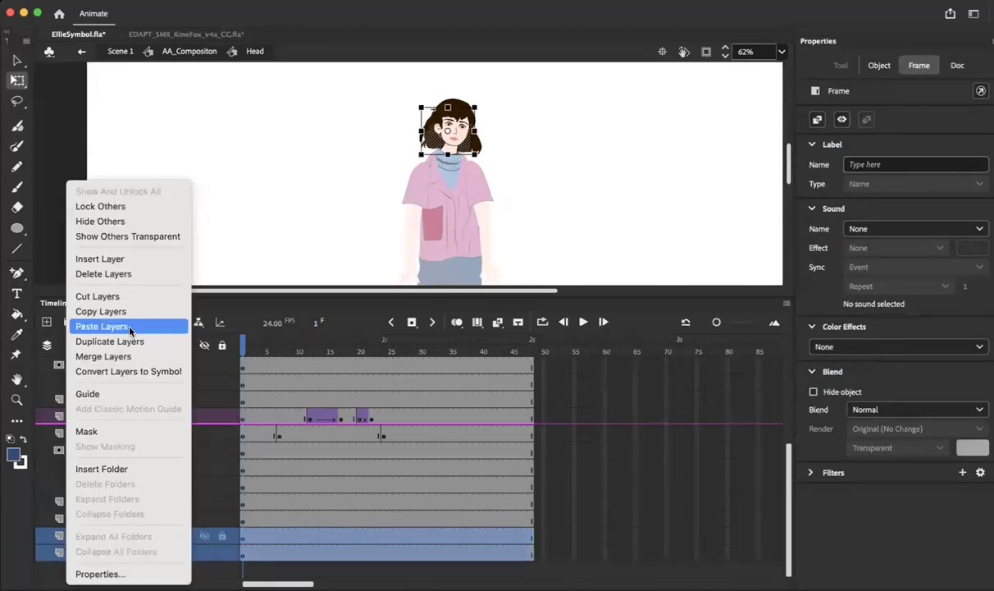
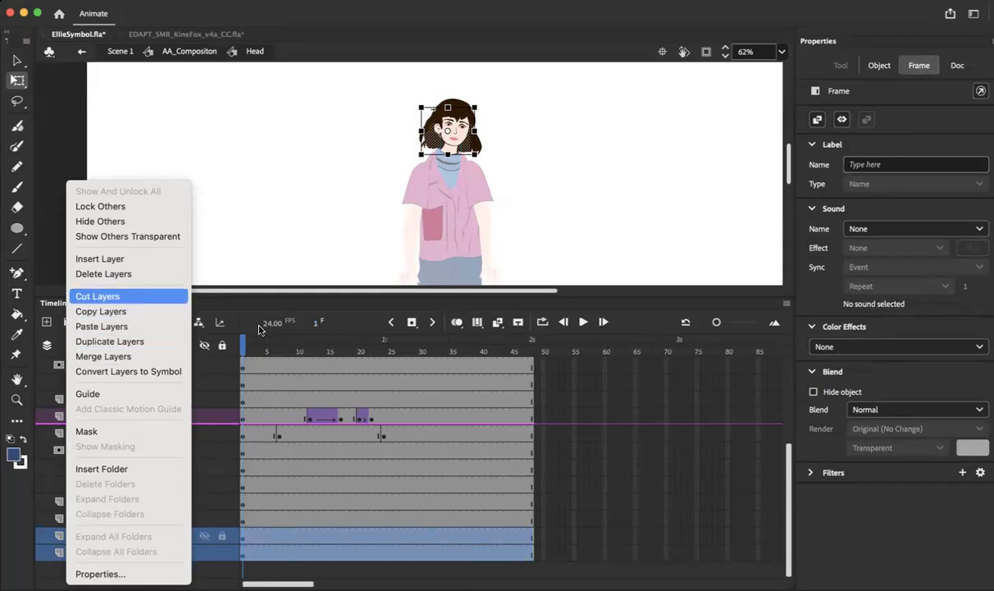
click(126, 311)
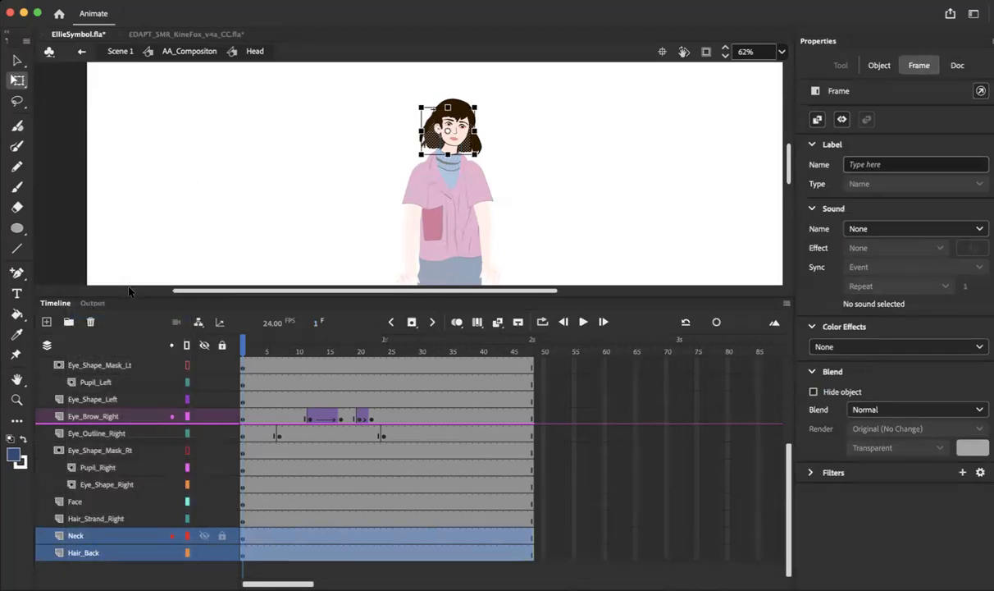
click(172, 51)
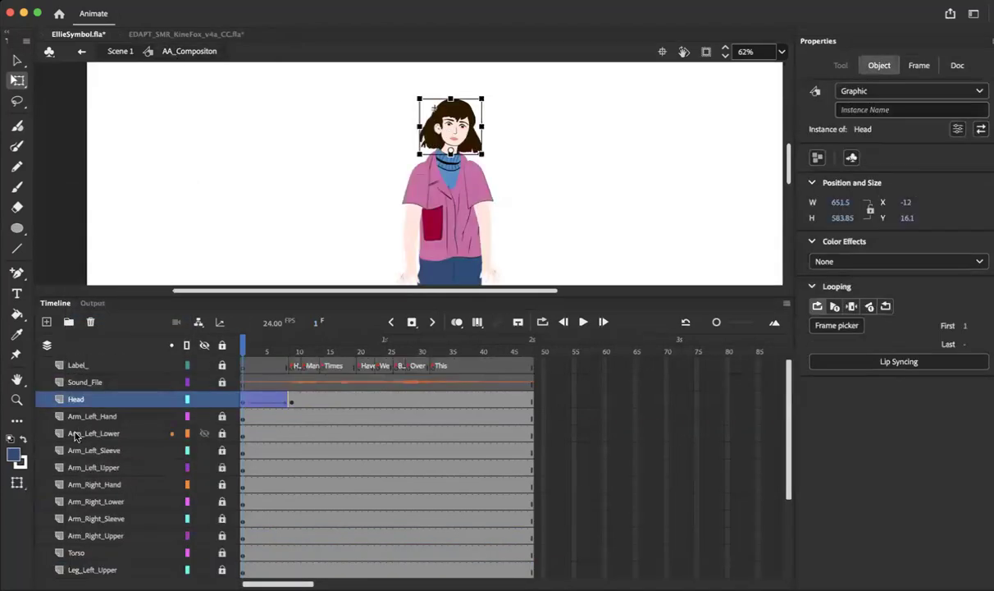
right_click(71, 404)
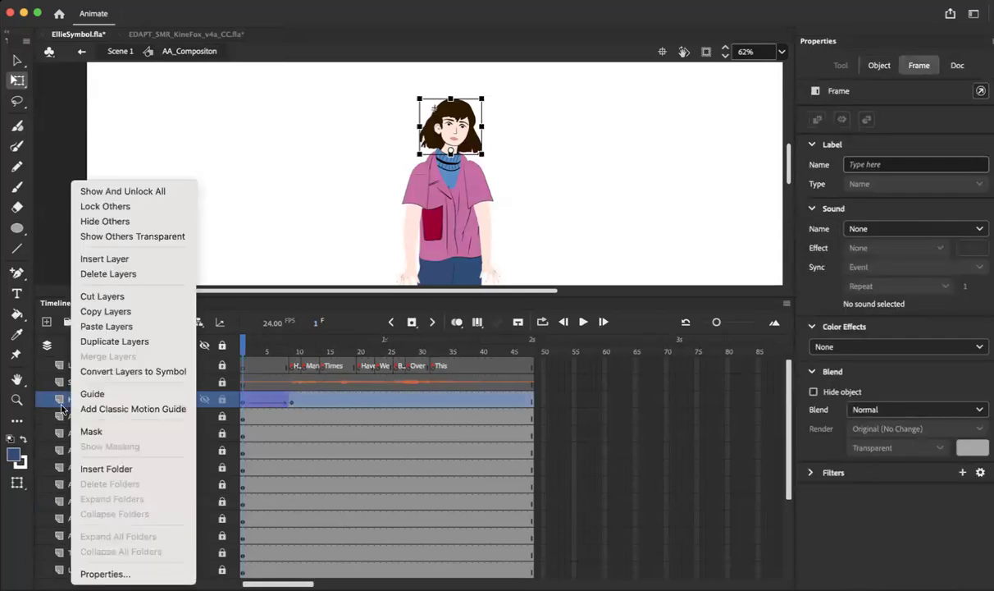
click(92, 325)
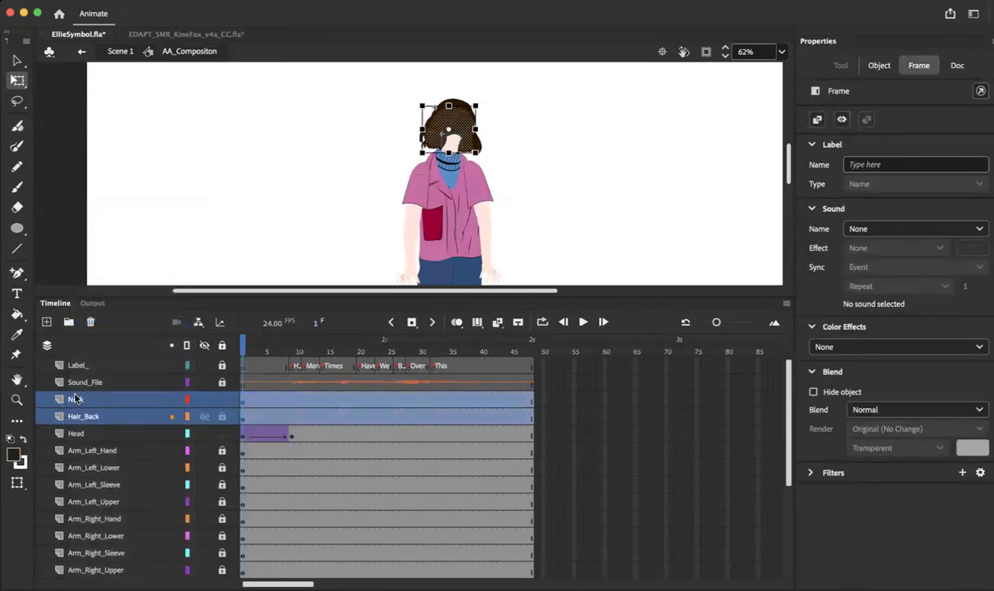
Reorder the pasted Neck and Hair_Back layers so they sit directly below the Head layer.
drag(75, 399, 75, 437)
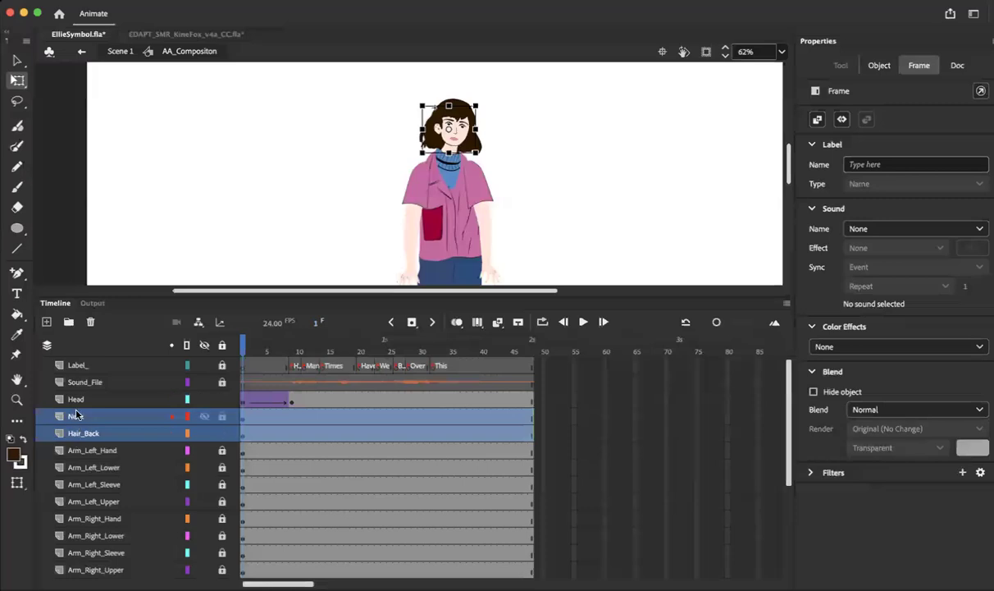
mouse_move(73, 433)
mouse_down()
mouse_move(72, 461)
mouse_move(73, 429)
mouse_up()
click(145, 413)
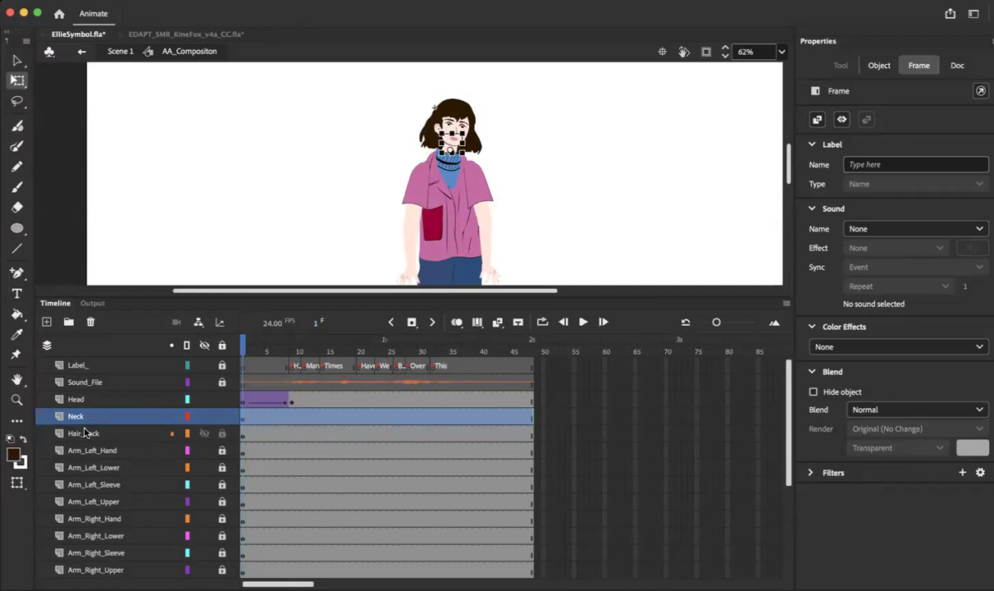
click(84, 433)
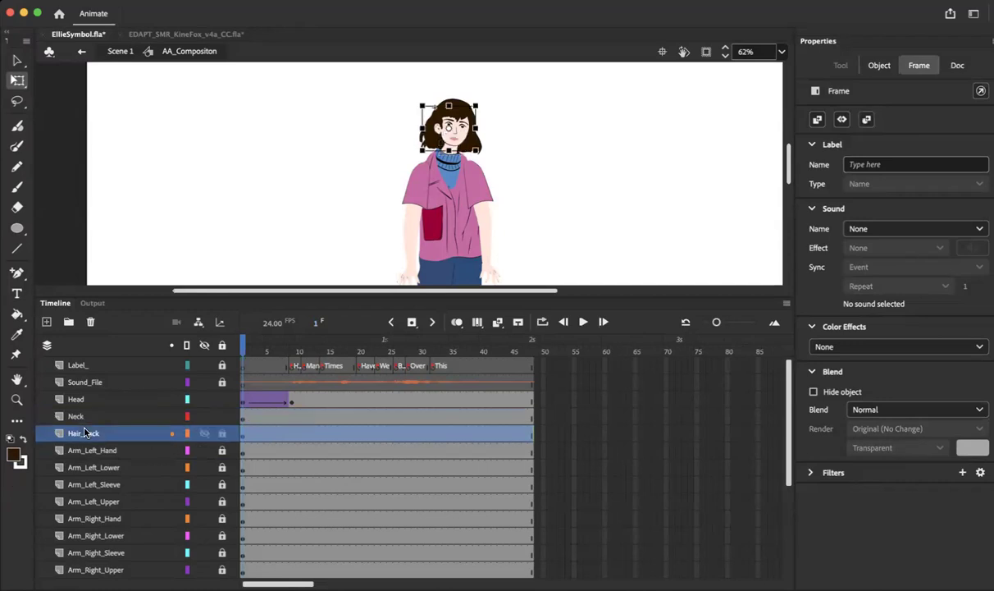
Toggle the visibility of all layers, try moving the Head instance down over the torso, and undo the move.
click(204, 345)
click(205, 346)
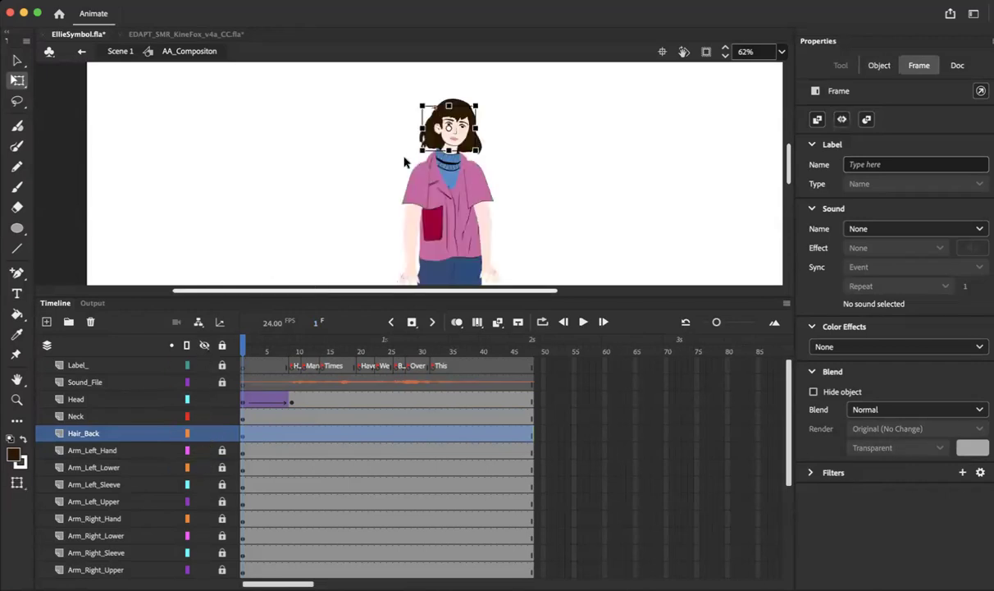
click(440, 130)
drag(441, 129, 450, 176)
key(super+z)
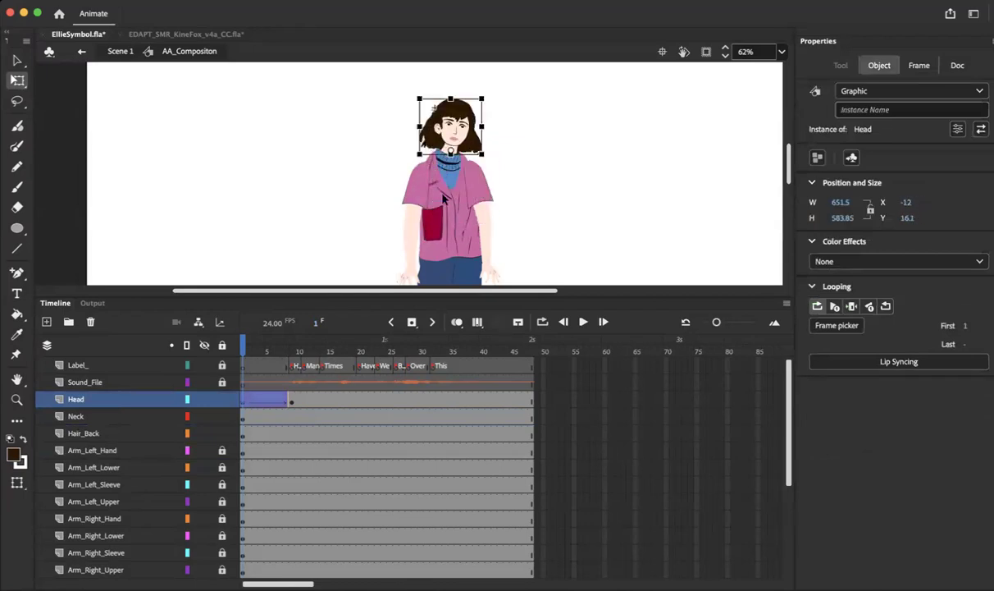
Set the Head layer's visibility to 50% opacity in its layer properties.
double_click(60, 402)
click(428, 250)
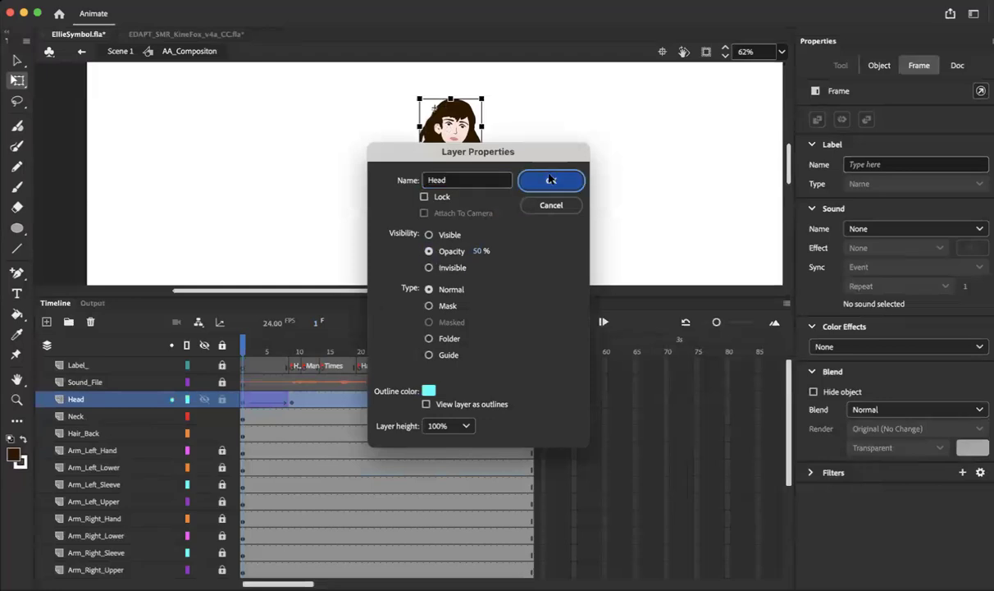
click(550, 180)
key(super+=)
key(super+=)
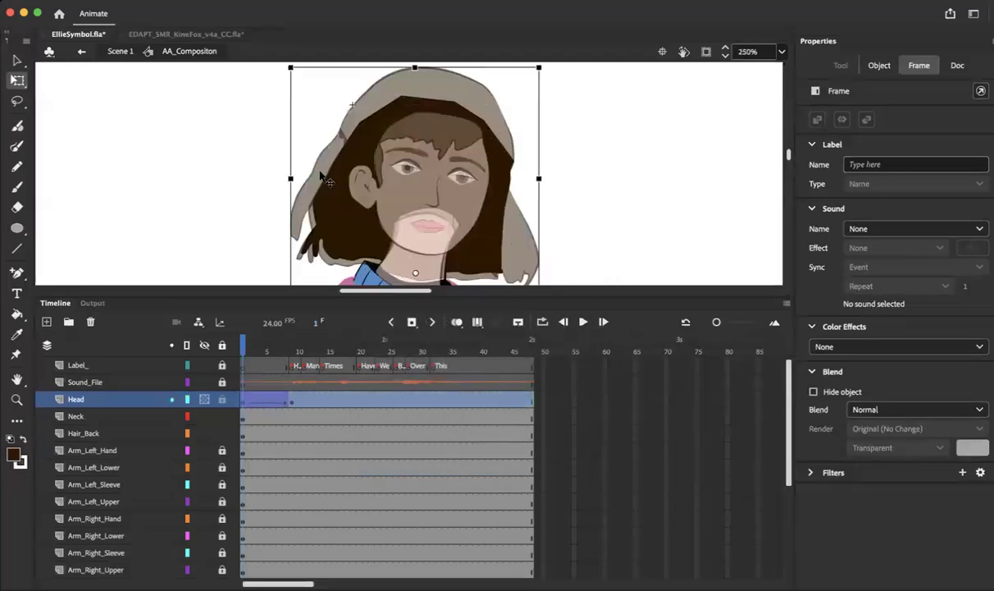
Try shifting the semi-transparent Head instance downward against the pasted neck and back hair, and undo the shift.
scroll(321, 173, down, 1)
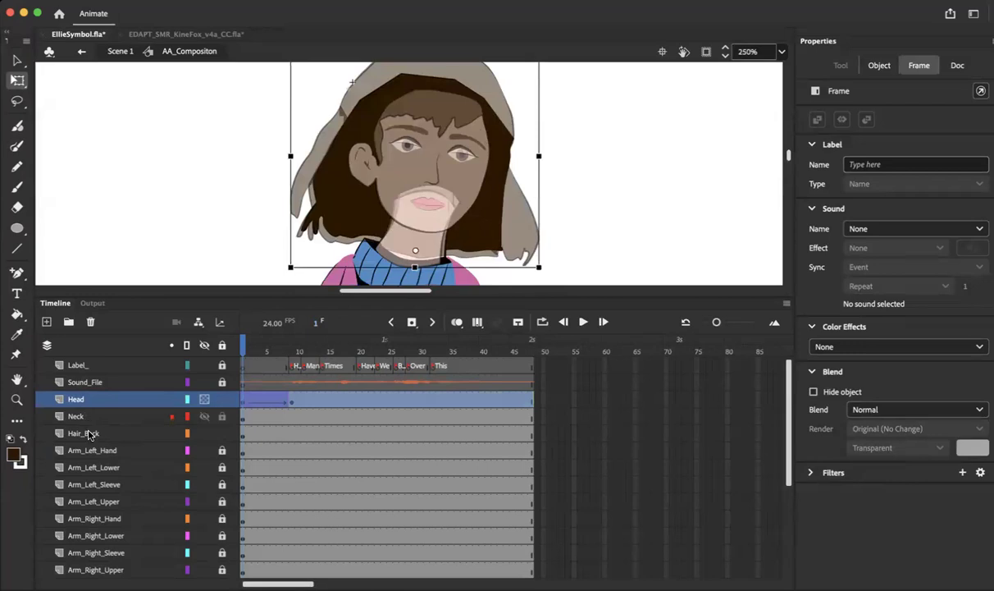
click(336, 169)
click(352, 131)
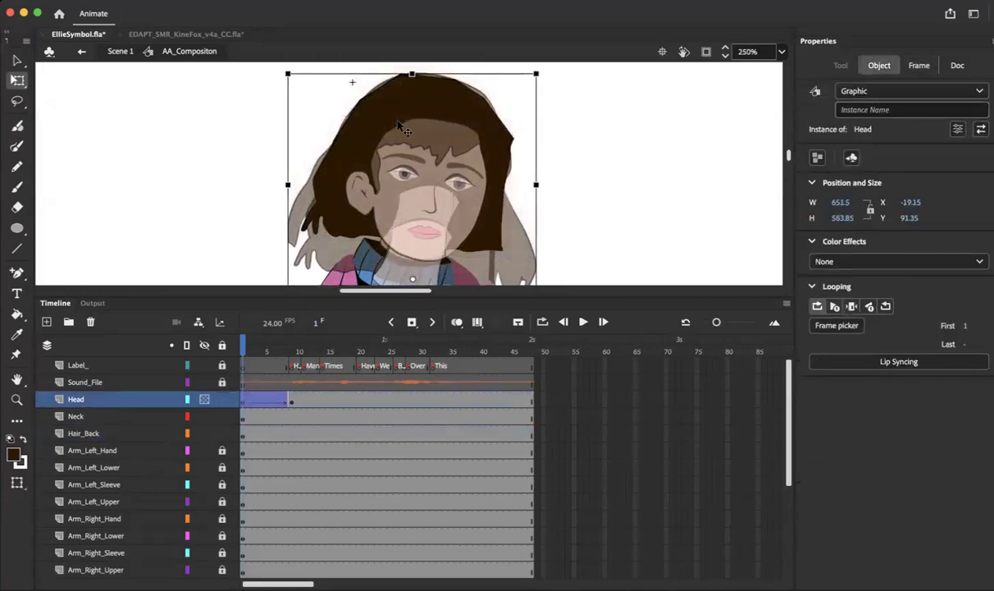
scroll(400, 182, down, 2)
drag(411, 198, 412, 208)
key(super+z)
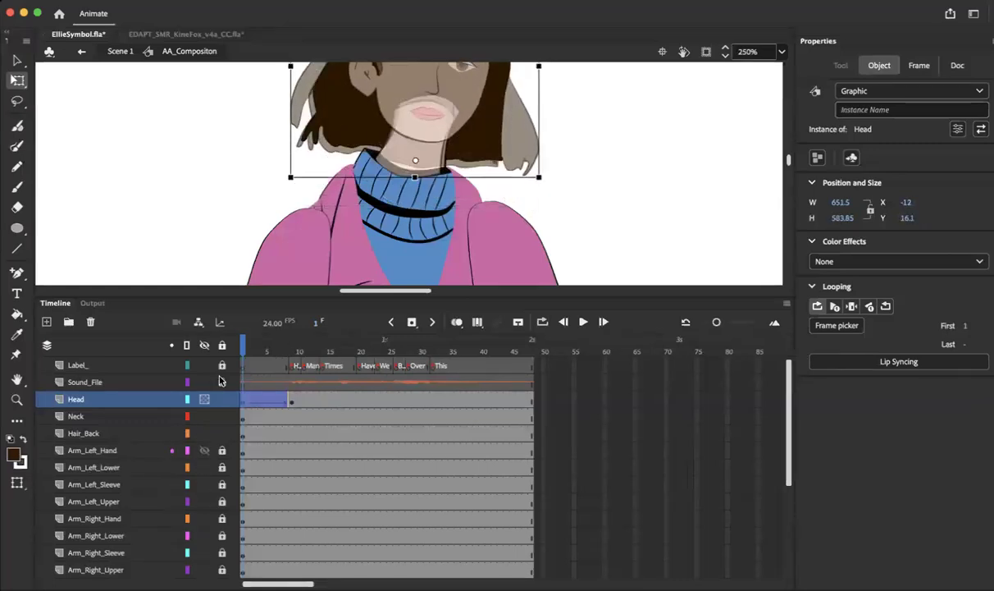
Lock the Head and Hair_Back layers, toggling the visibility of Hair_Back and Neck to compare them with the semi-transparent head.
click(222, 399)
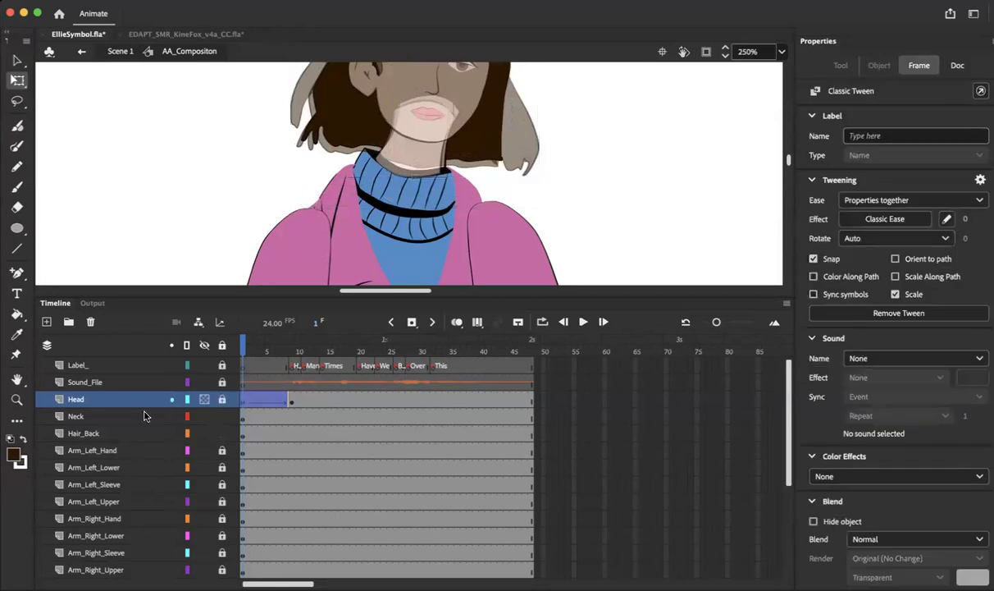
click(204, 434)
click(203, 435)
click(80, 431)
click(203, 417)
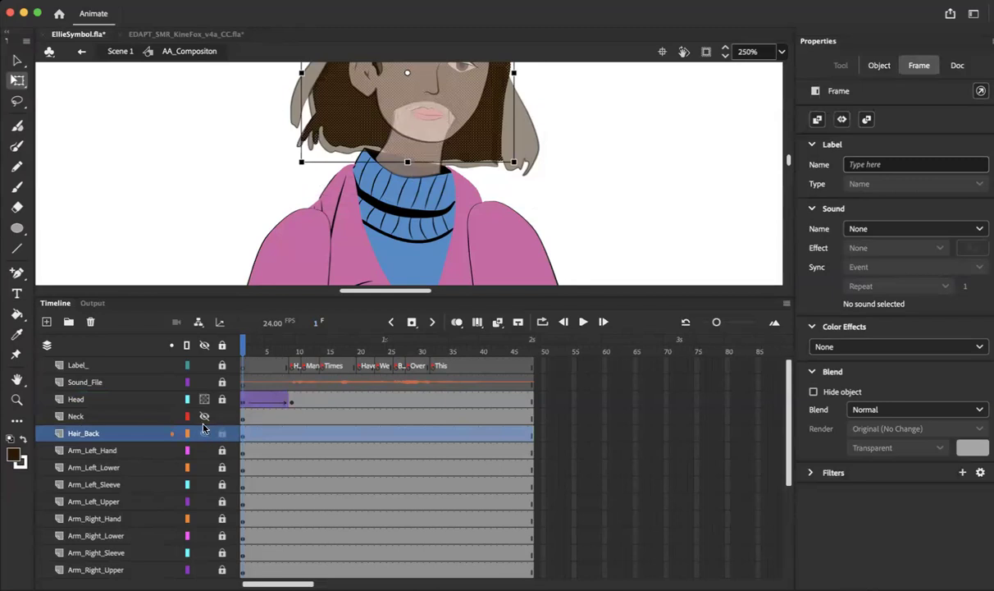
click(204, 418)
click(204, 418)
click(75, 415)
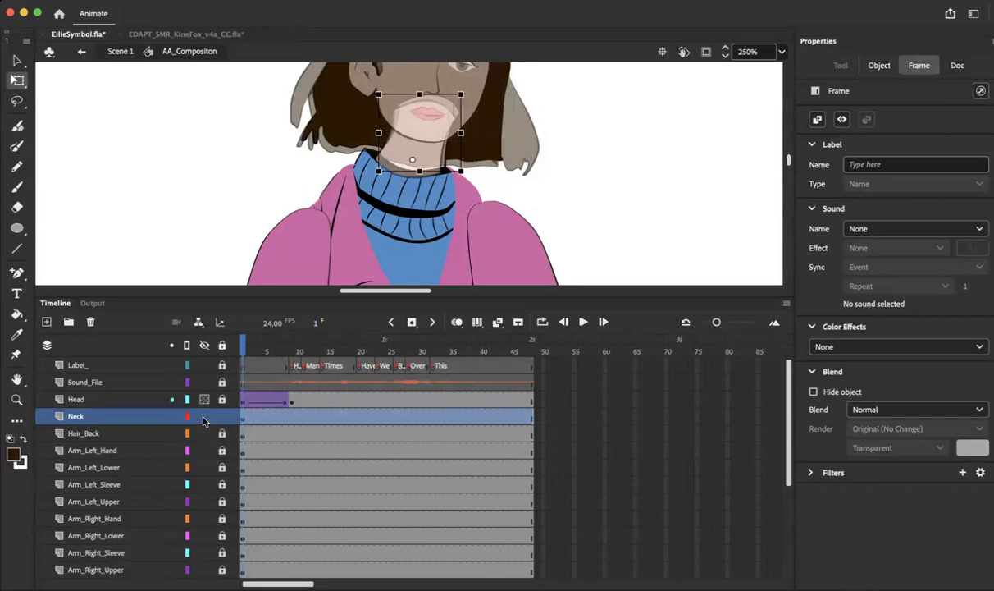
Align the Neck instance with the semi-transparent head at about X 56.6, Y 282.65, testing small nudges in each direction.
click(409, 146)
drag(404, 140, 403, 142)
key(shift+Left)
key(shift+Right)
key(shift+Right)
key(shift+Left)
key(shift+Left)
key(shift+Right)
key(super+equal)
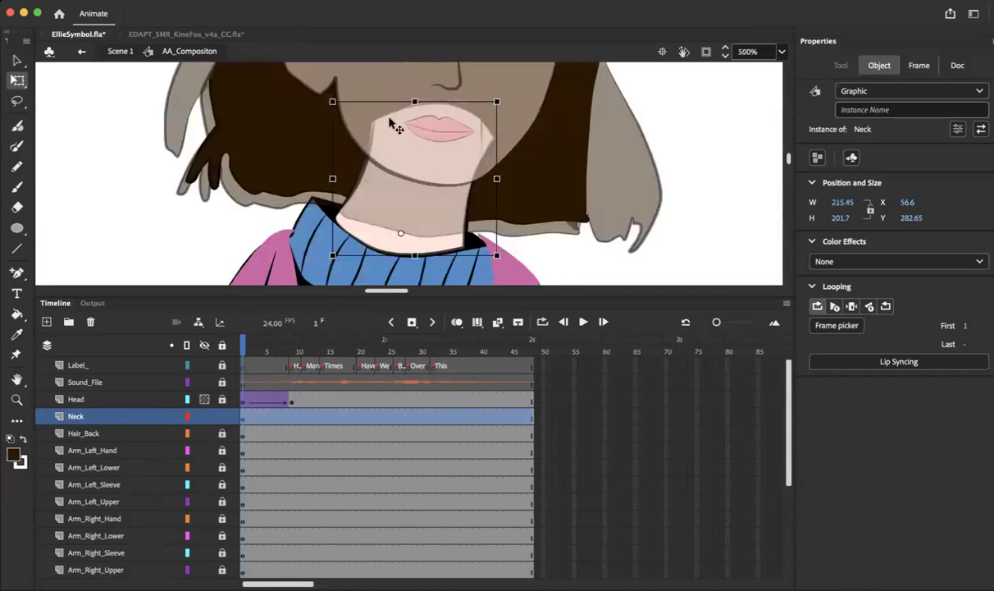
key(shift+Down)
key(shift+Up)
Lock the Neck layer, keep Head locked, and unlock the Hair_Back layer for editing.
click(255, 136)
click(222, 416)
click(222, 400)
key(super+a)
click(231, 399)
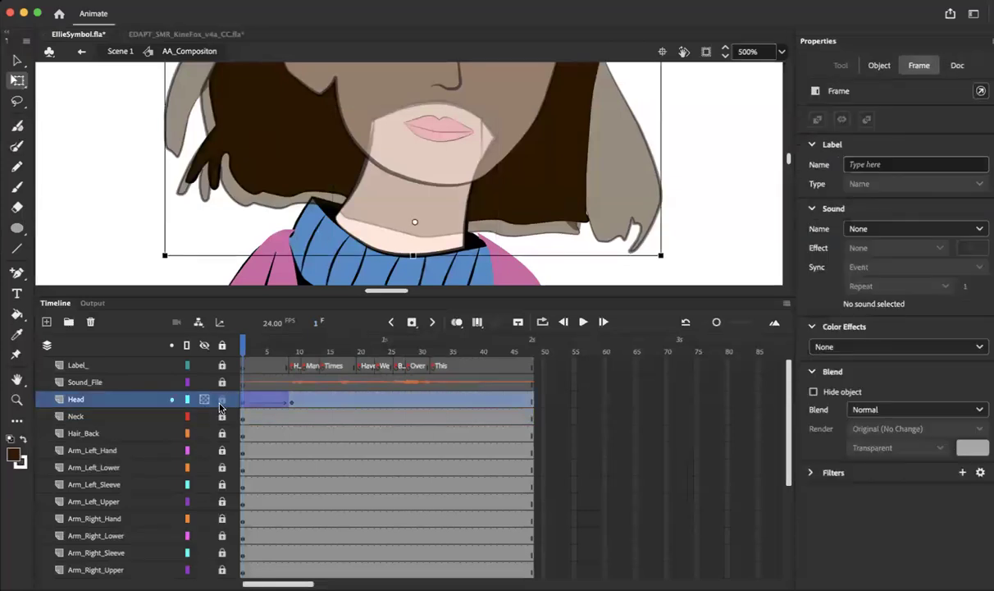
click(222, 400)
click(221, 433)
key(super+minus)
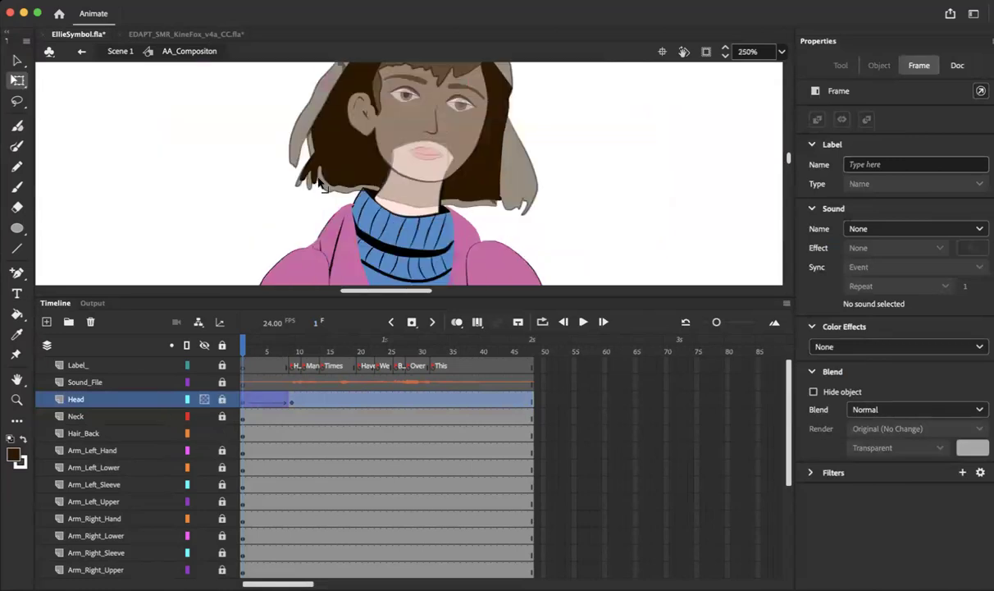
Move the Hair_Back shape up and to the left to about X -148.1, Y -5.85, matching the semi-transparent head's back hair.
click(308, 149)
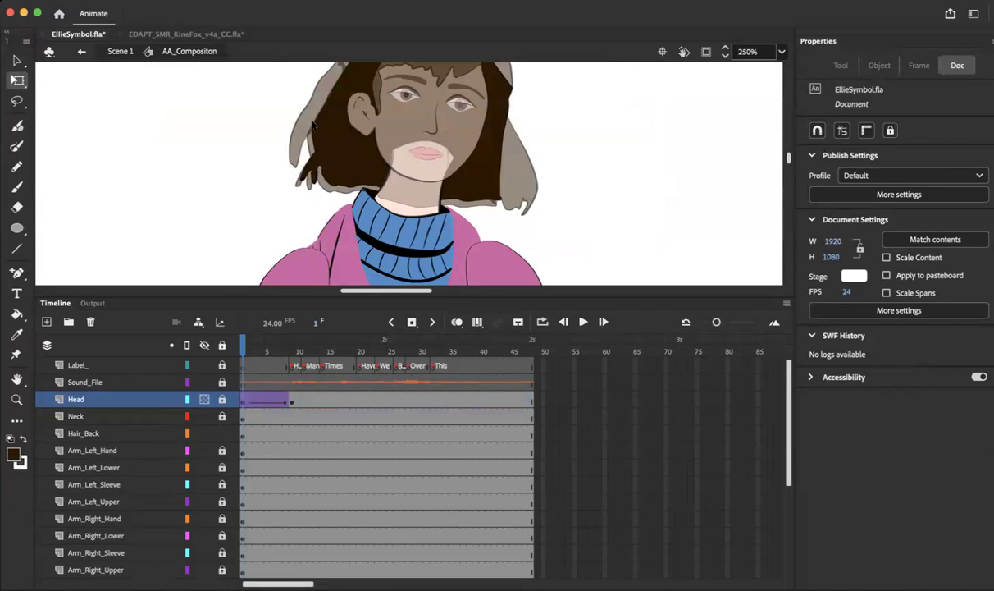
click(313, 120)
click(205, 201)
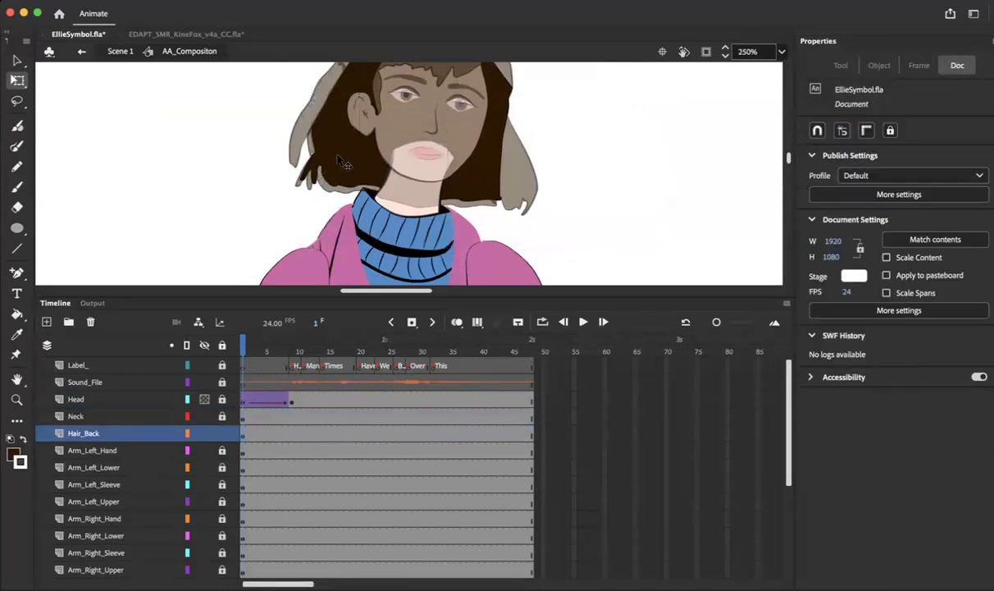
click(343, 172)
drag(344, 174, 329, 161)
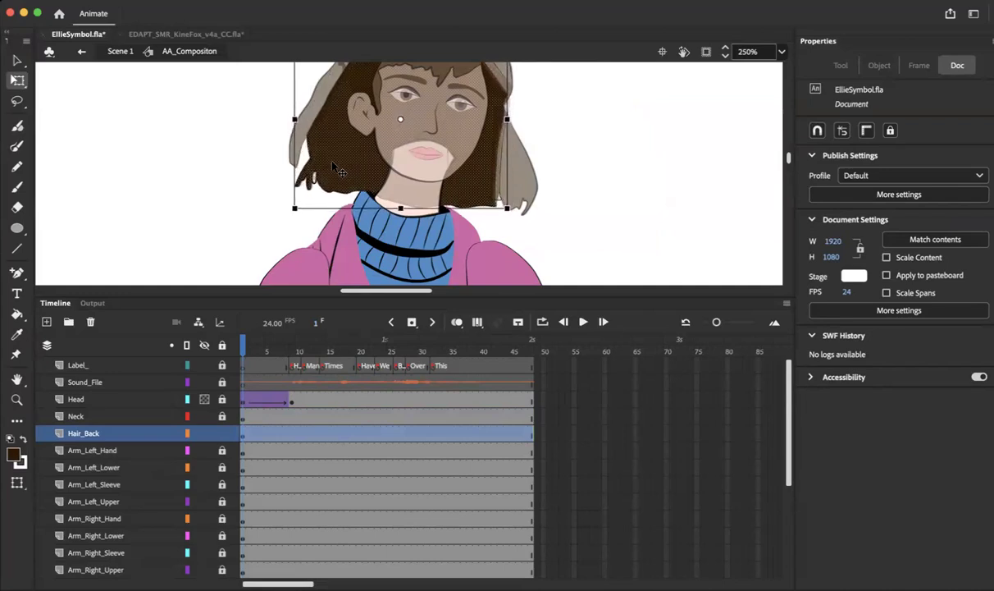
Set the Head layer's visibility back to fully visible in its layer properties.
click(96, 451)
click(59, 400)
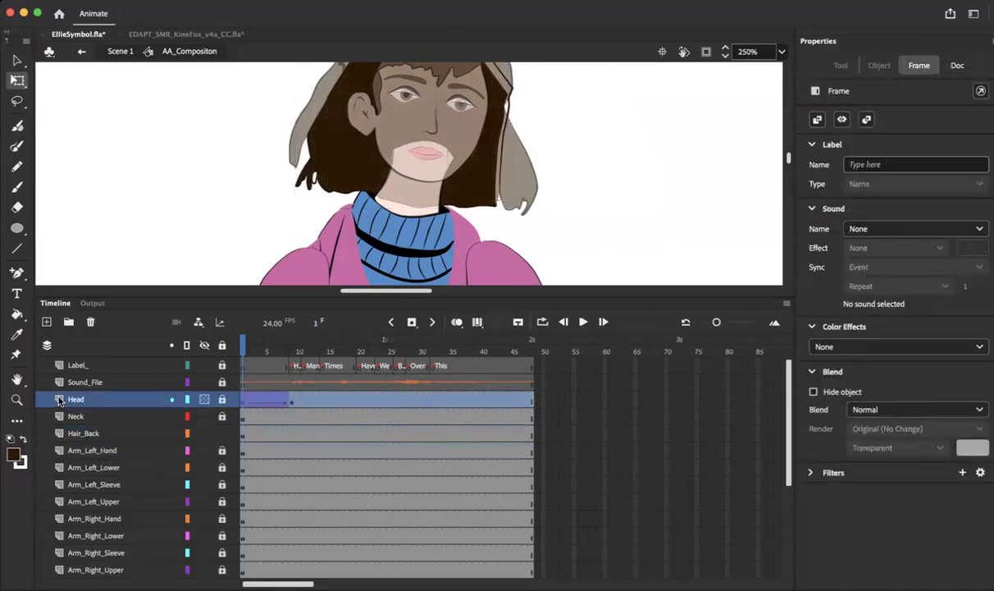
double_click(59, 400)
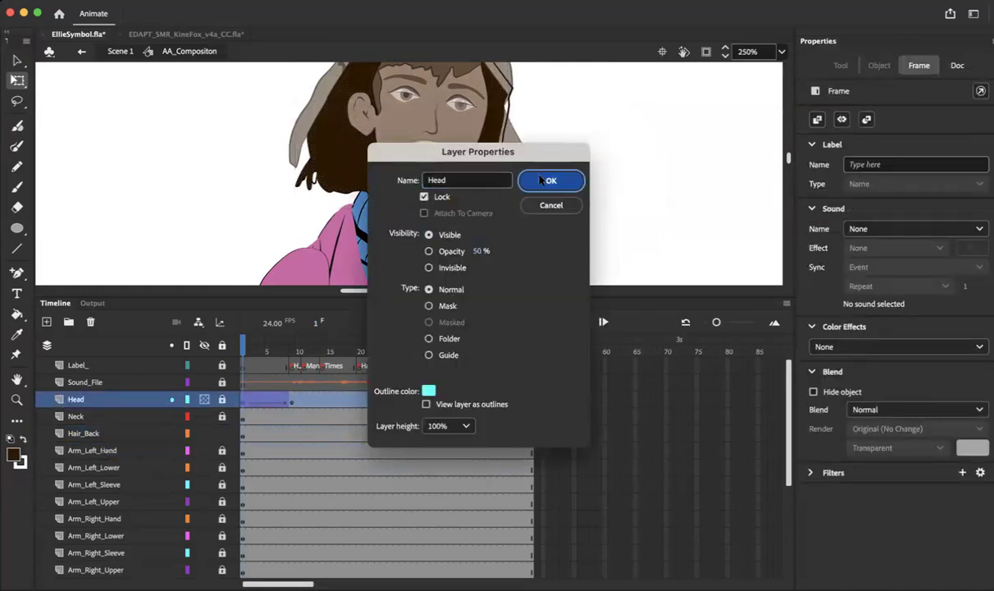
click(548, 181)
click(377, 138)
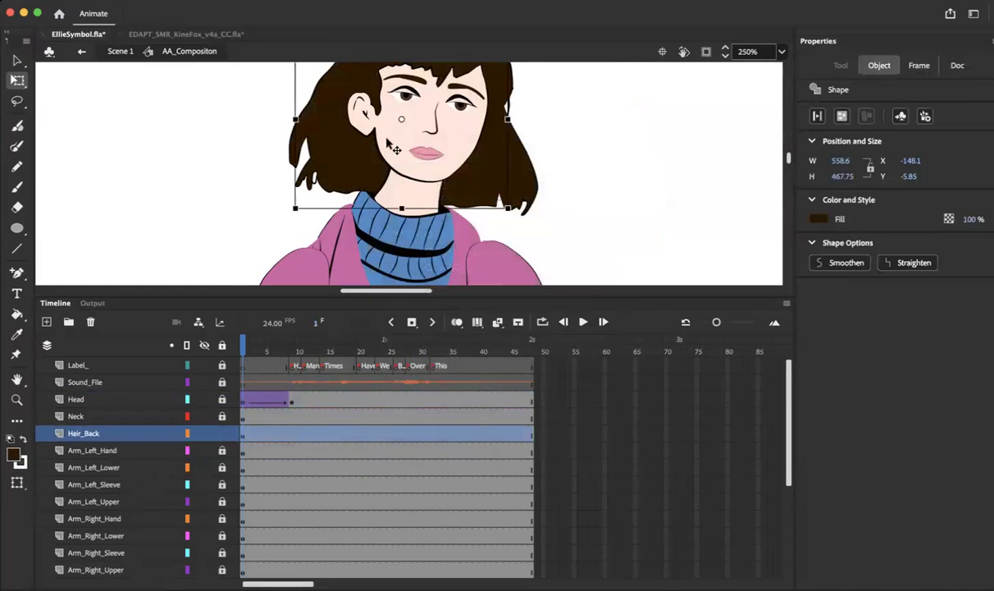
Check the aligned back hair against the full head and lock the Hair_Back layer.
scroll(455, 131, up, 3)
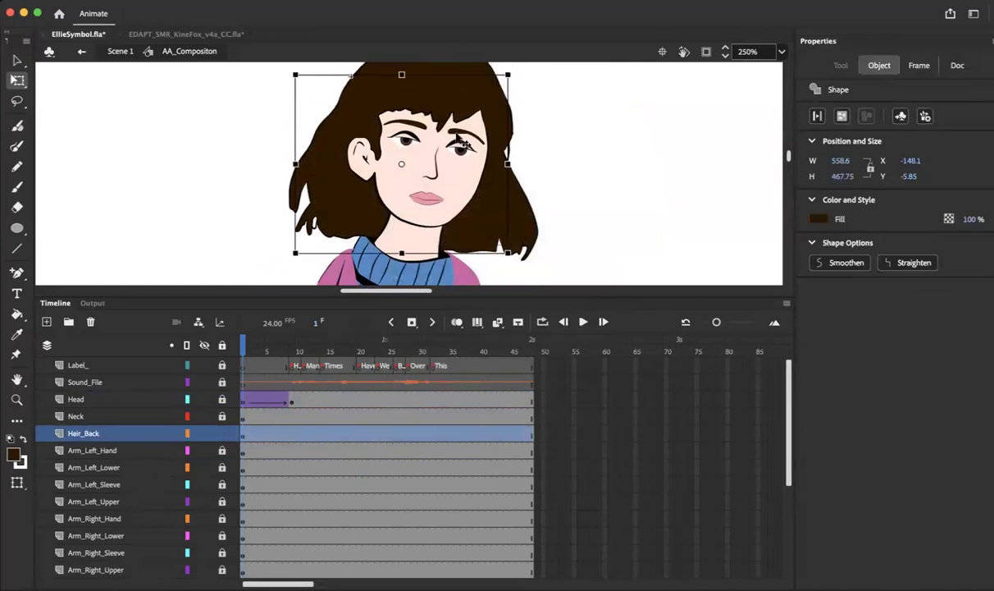
click(189, 151)
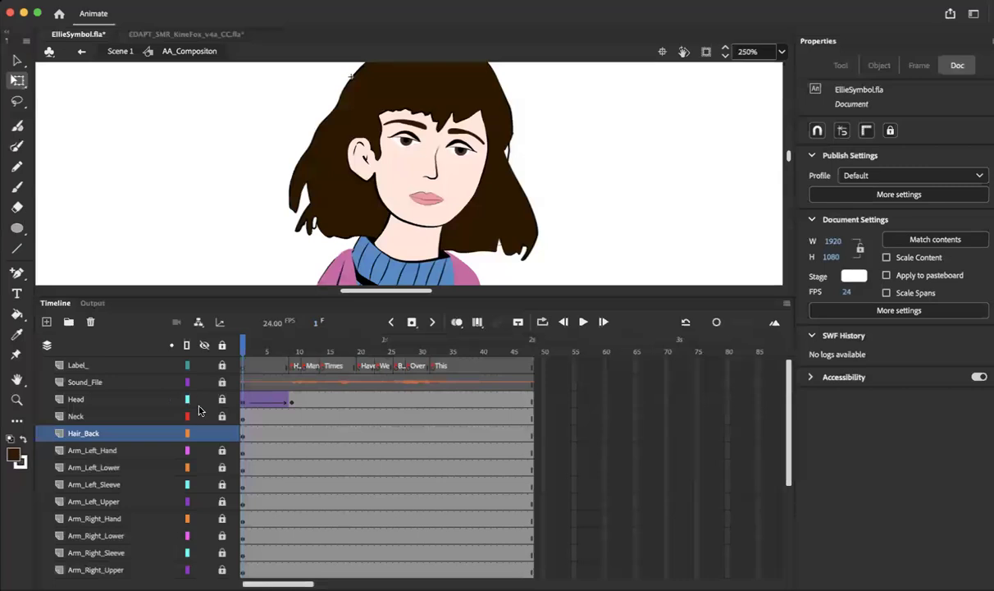
click(380, 190)
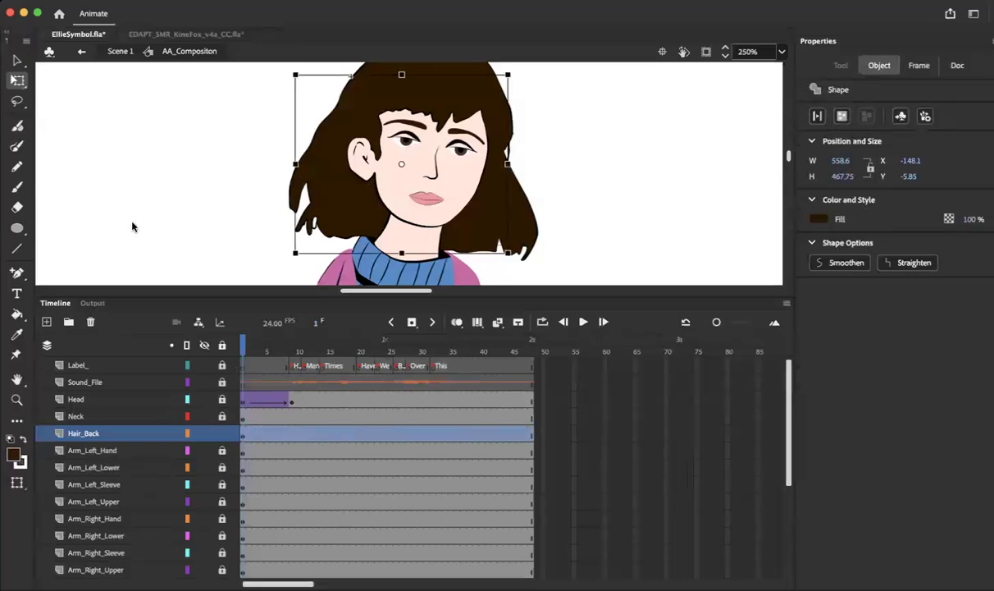
click(76, 418)
click(75, 399)
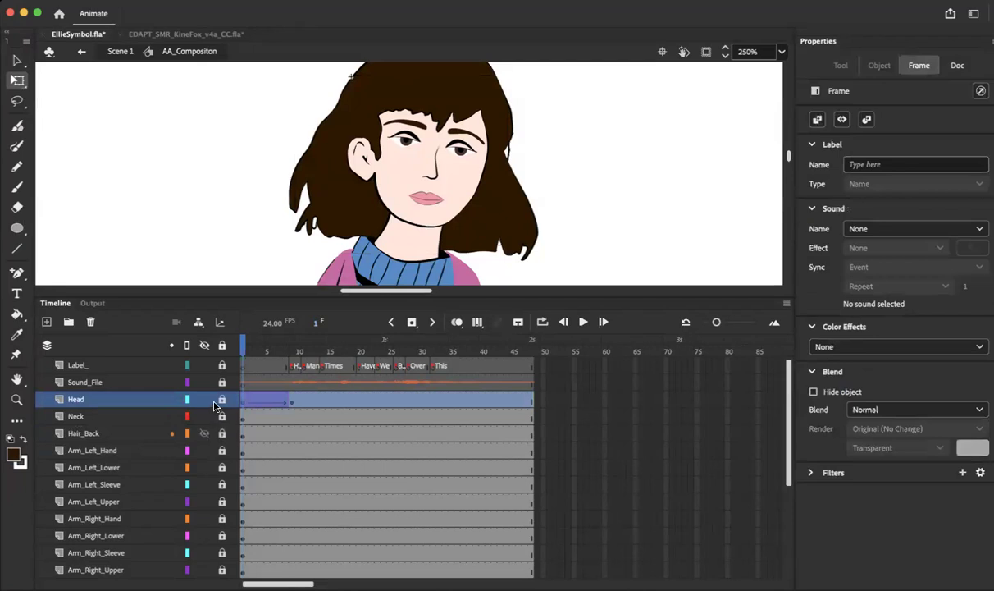
Delete the nested Hair_Back and Neck layers inside the Head symbol and return to the AA_Compositon timeline.
click(366, 133)
double_click(366, 133)
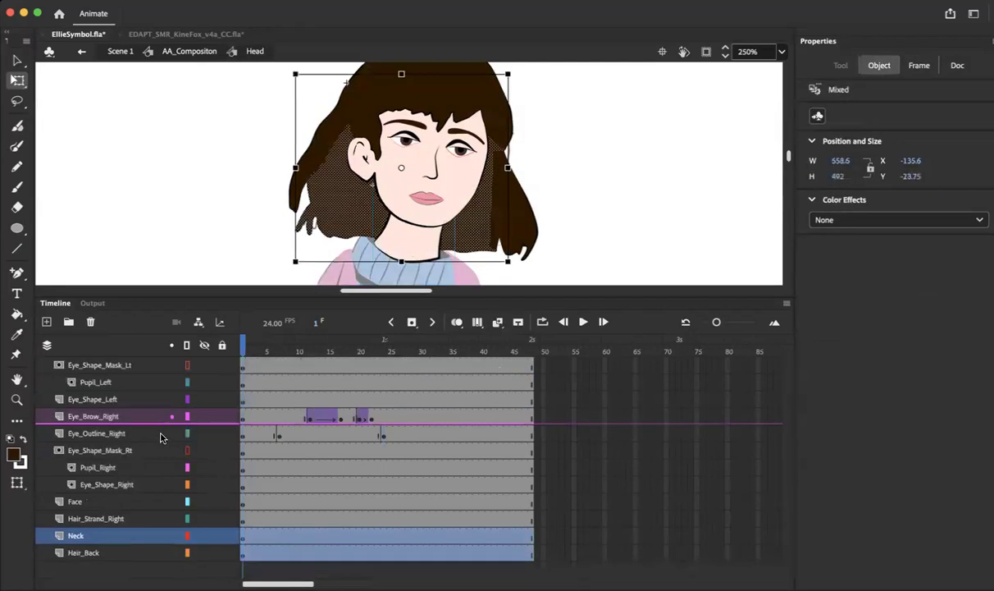
click(78, 552)
click(96, 324)
click(75, 552)
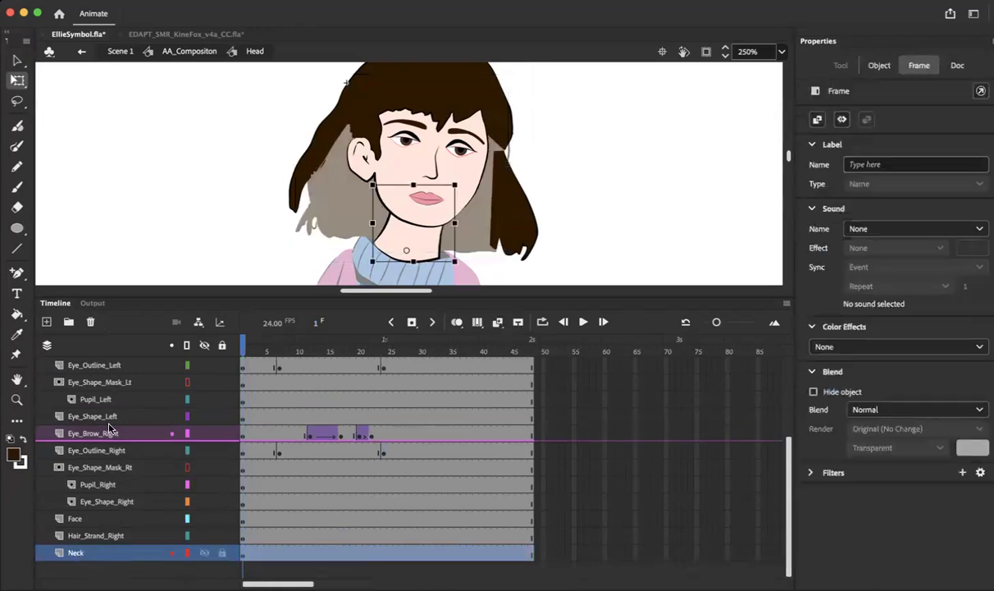
click(88, 323)
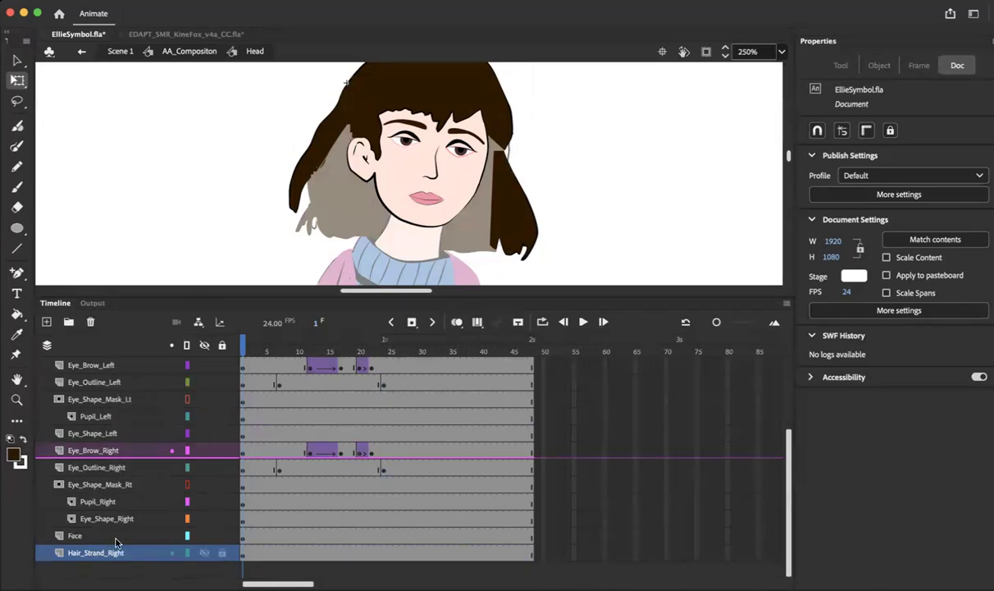
click(170, 51)
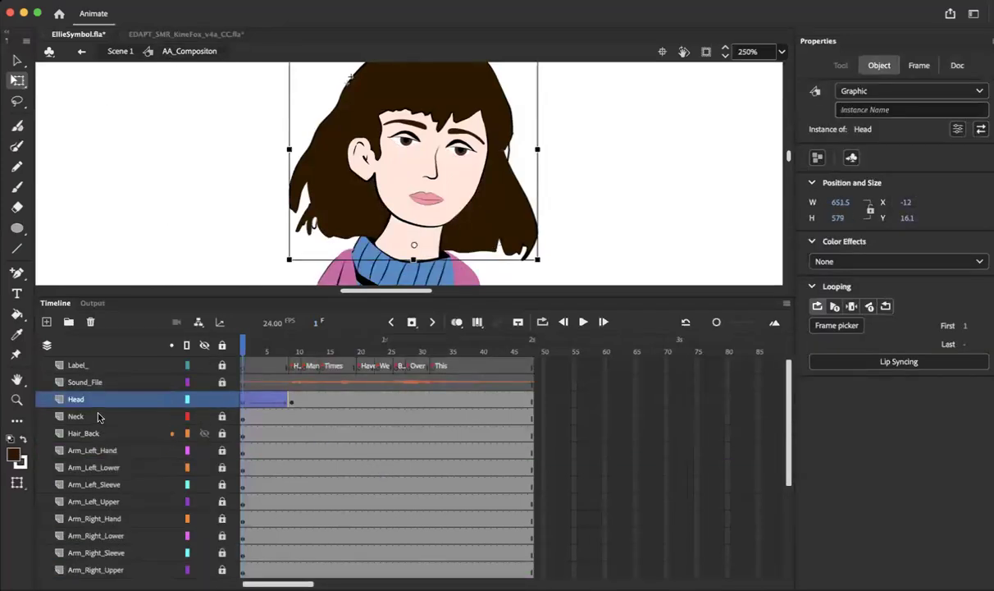
Test the Head instance with a small downward nudge and review the layer stack from Neck down to Hip_Joint.
key(shift+Down)
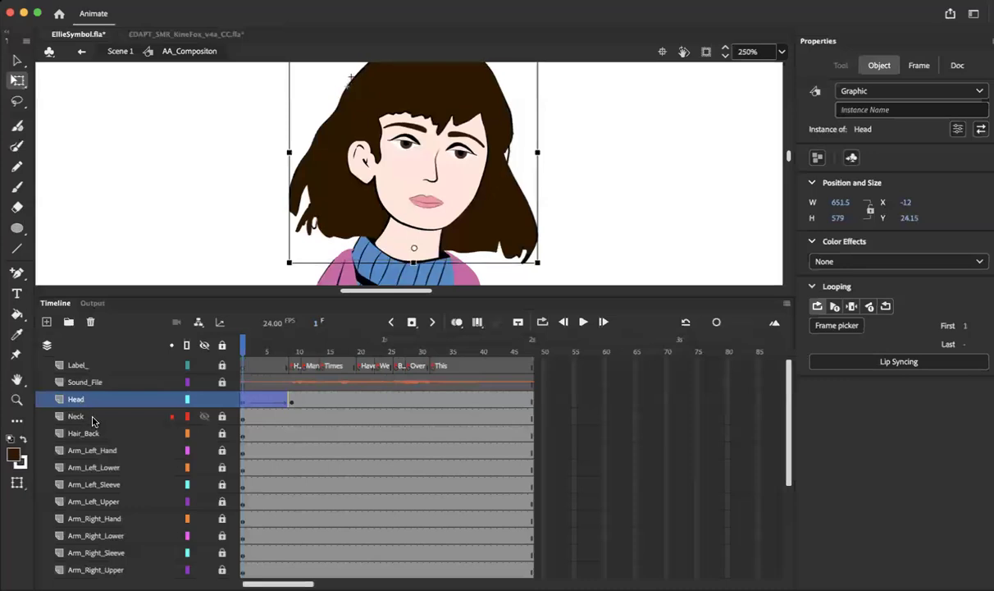
click(49, 416)
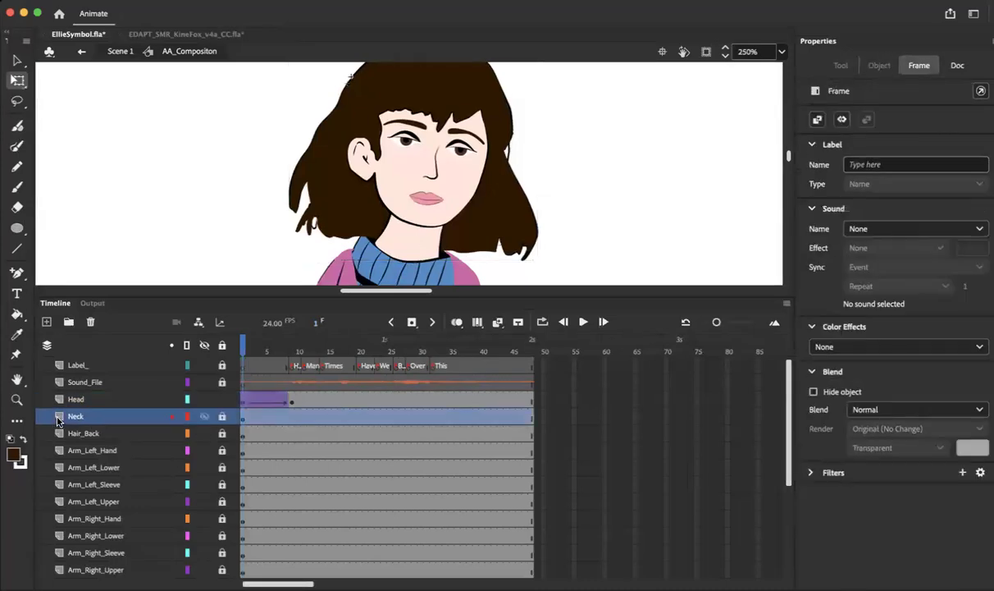
click(70, 437)
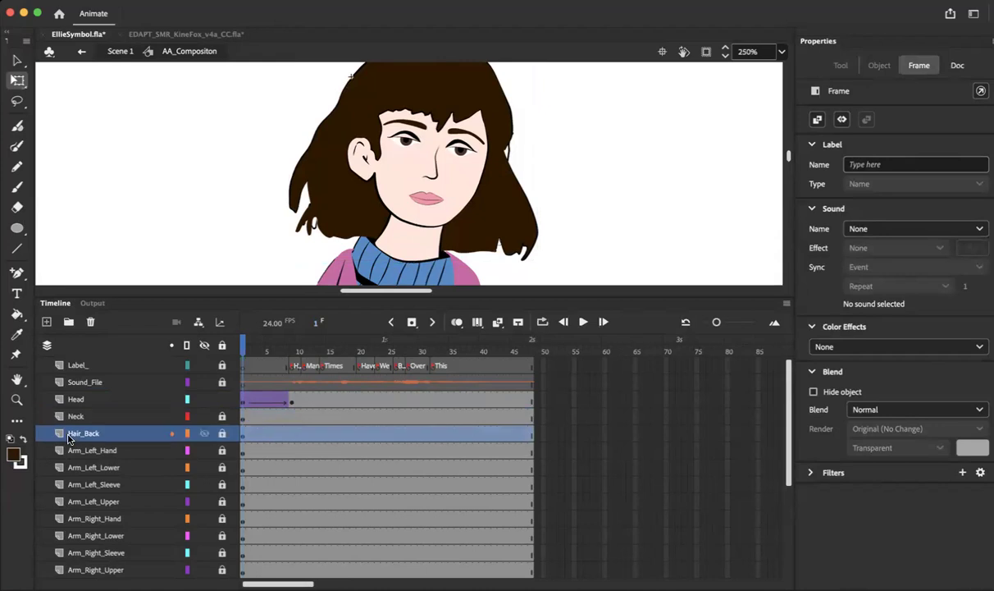
scroll(67, 428, down, 1)
click(75, 410)
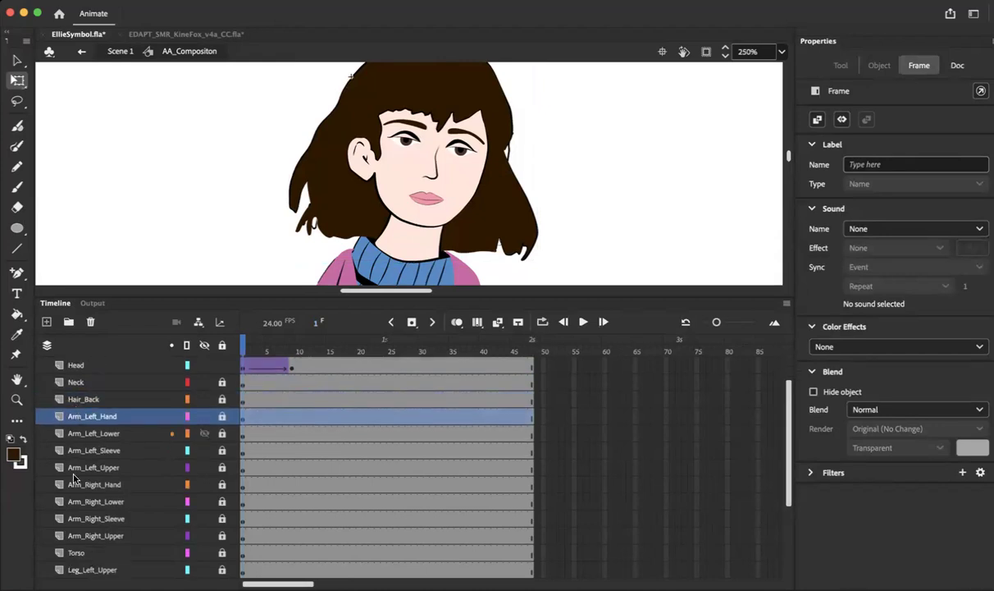
scroll(75, 474, down, 3)
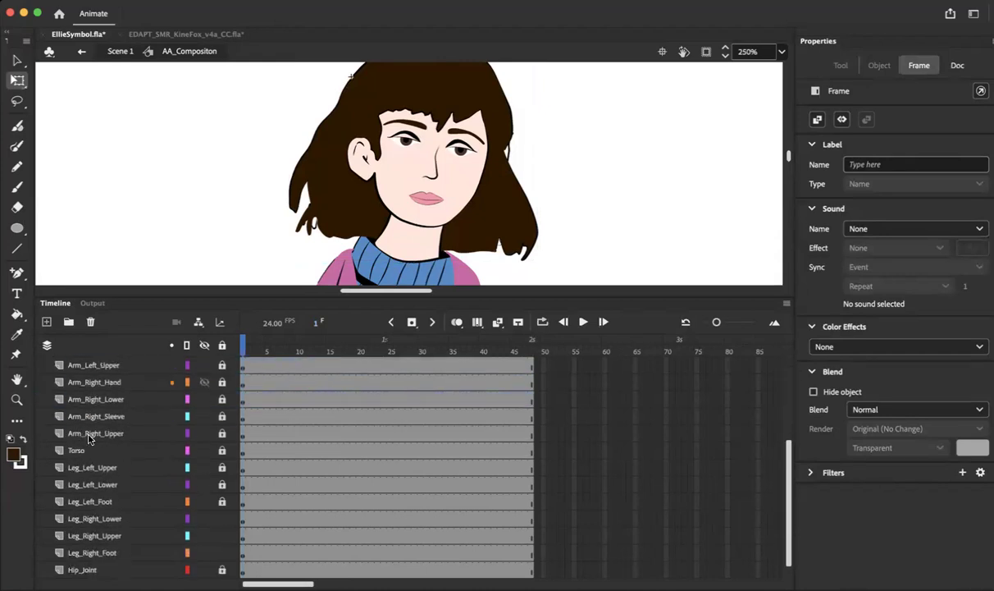
scroll(88, 450, down, 1)
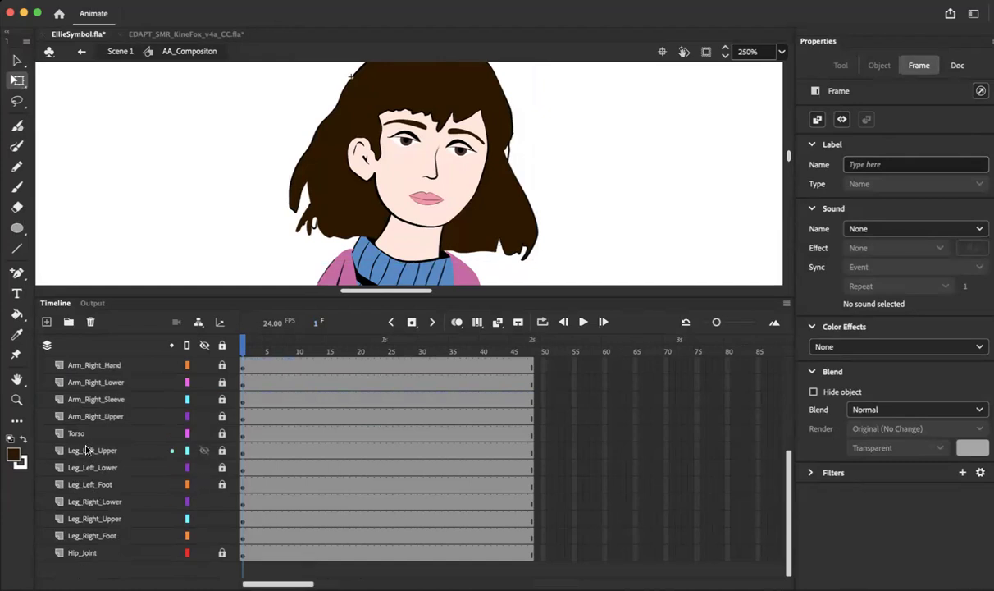
scroll(80, 518, up, 5)
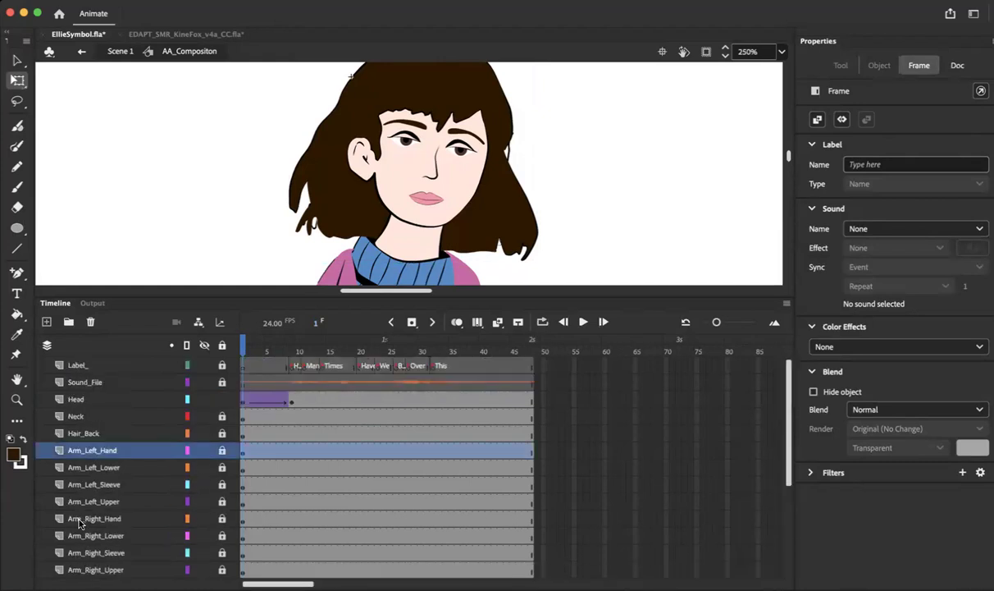
Inspect the Hair_Strand_Right instance inside the Head symbol and return to the main composition.
click(515, 161)
double_click(511, 152)
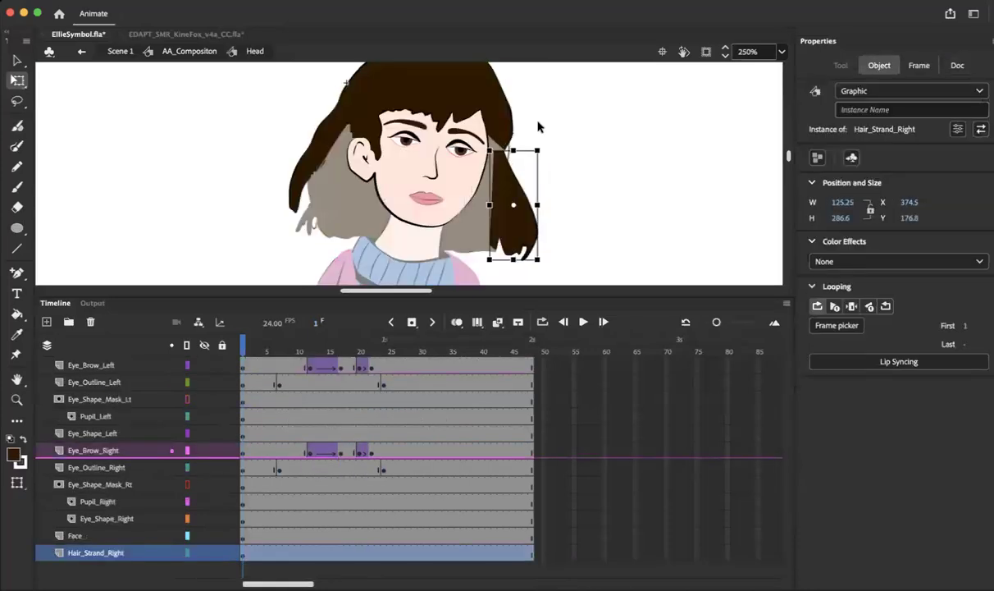
double_click(537, 126)
click(510, 156)
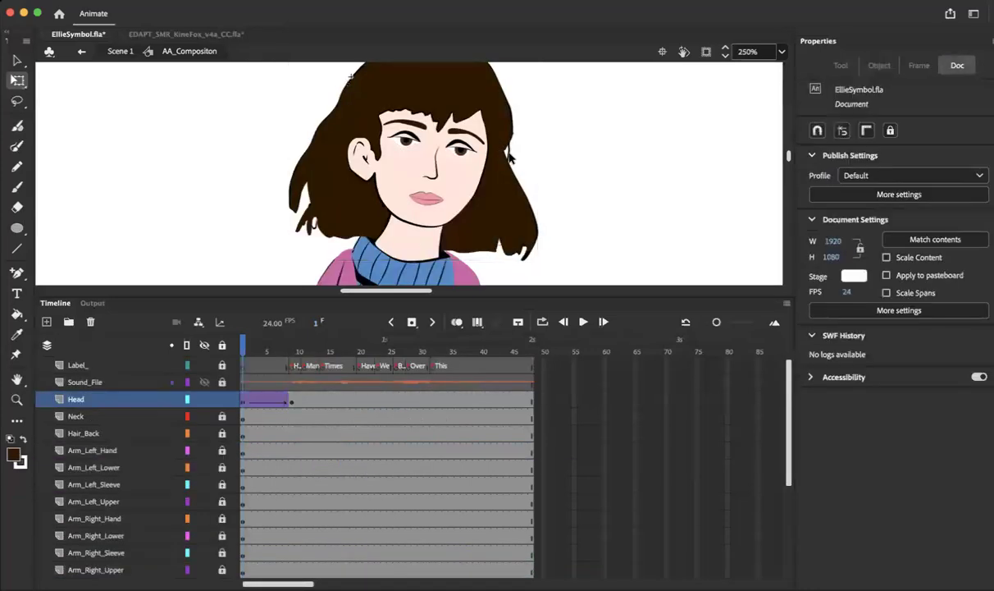
Lock all layers in the AA_Compositon timeline.
double_click(512, 159)
double_click(515, 164)
click(223, 345)
double_click(511, 158)
double_click(513, 157)
Review the full locked layer stack from Label_ down to Hip_Joint and the assembled artwork around the neck and torso.
scroll(55, 499, down, 3)
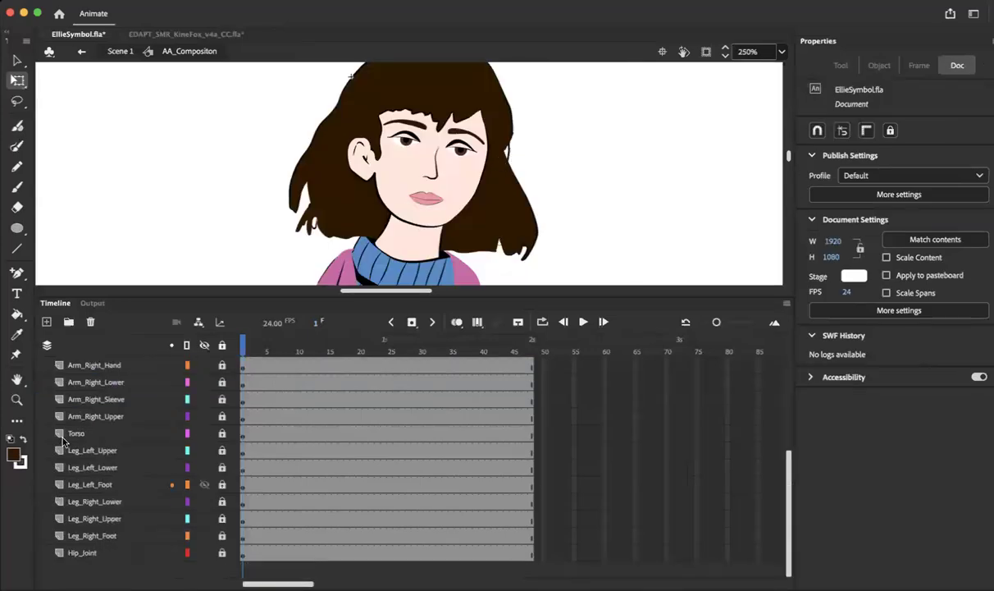
scroll(63, 440, up, 3)
scroll(62, 440, down, 3)
scroll(62, 440, up, 3)
scroll(62, 441, down, 3)
scroll(62, 441, up, 3)
scroll(62, 441, right, 2)
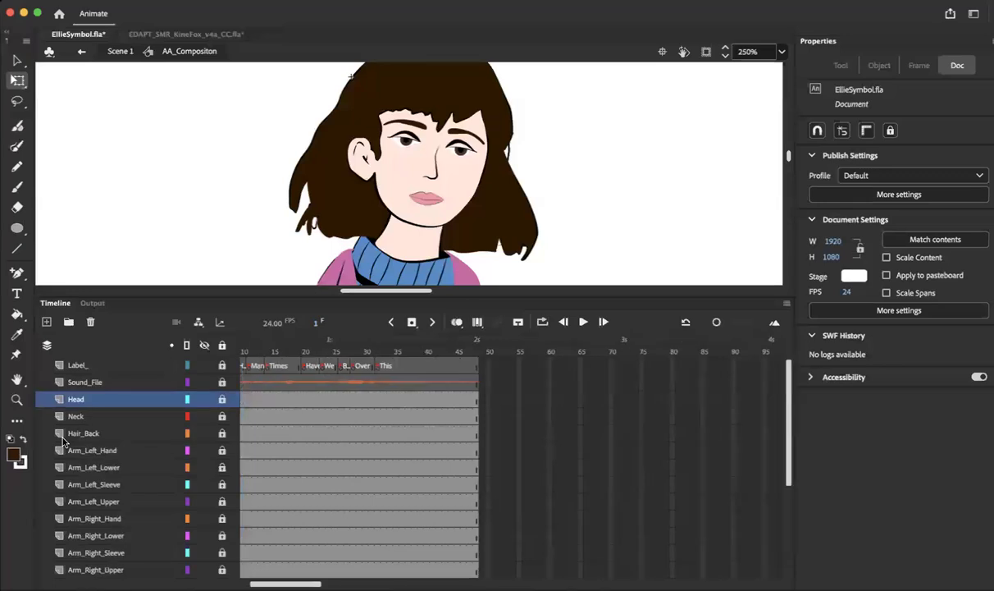
scroll(80, 389, down, 1)
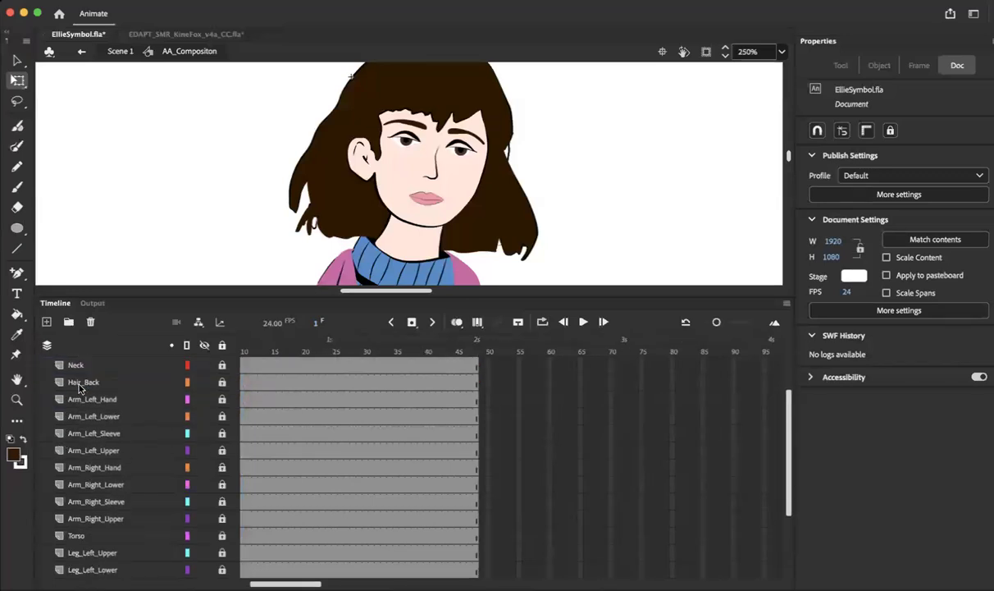
scroll(80, 387, down, 2)
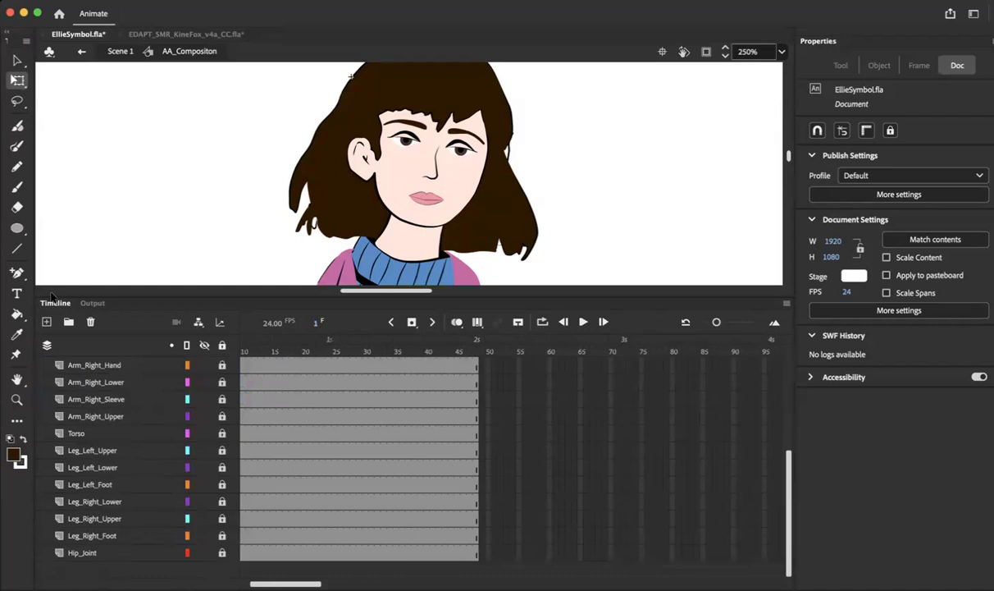
scroll(69, 366, up, 3)
scroll(69, 366, down, 3)
scroll(69, 367, up, 3)
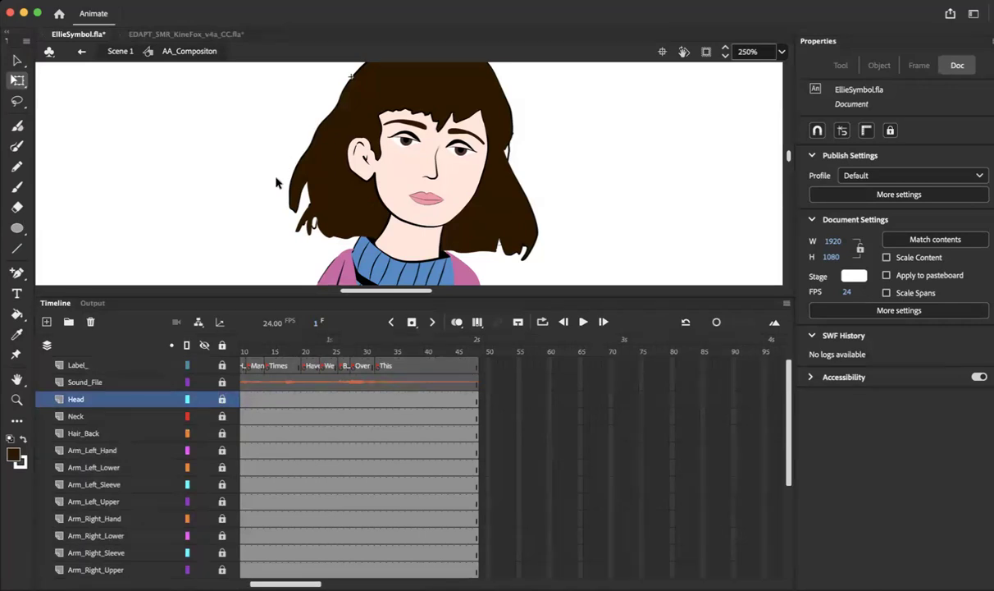
scroll(260, 168, down, 5)
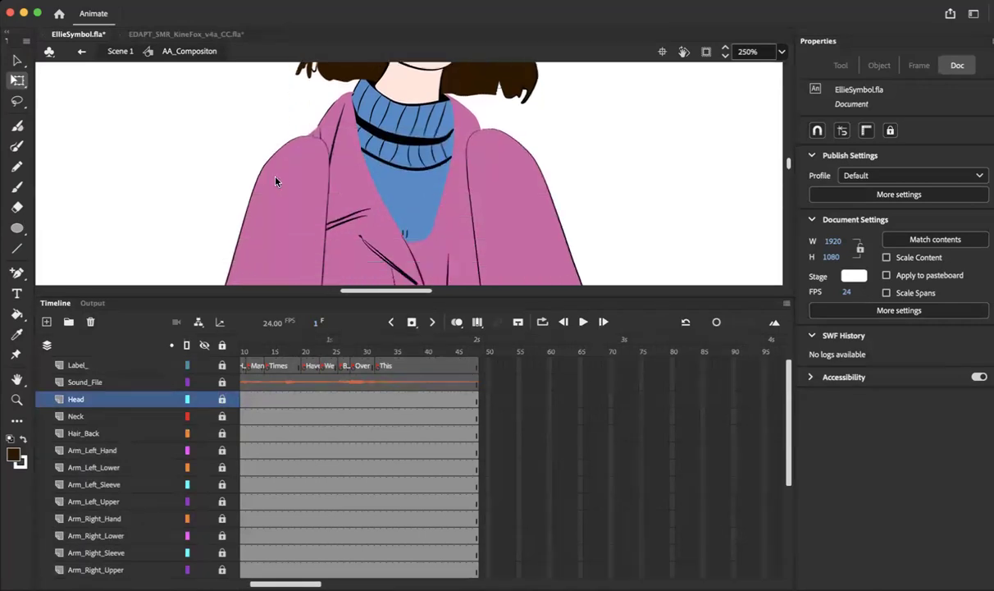
Select the Arm_Left_Hand layer and reopen the AA_Compositon symbol from Scene 1 with the character's hands in view.
click(98, 450)
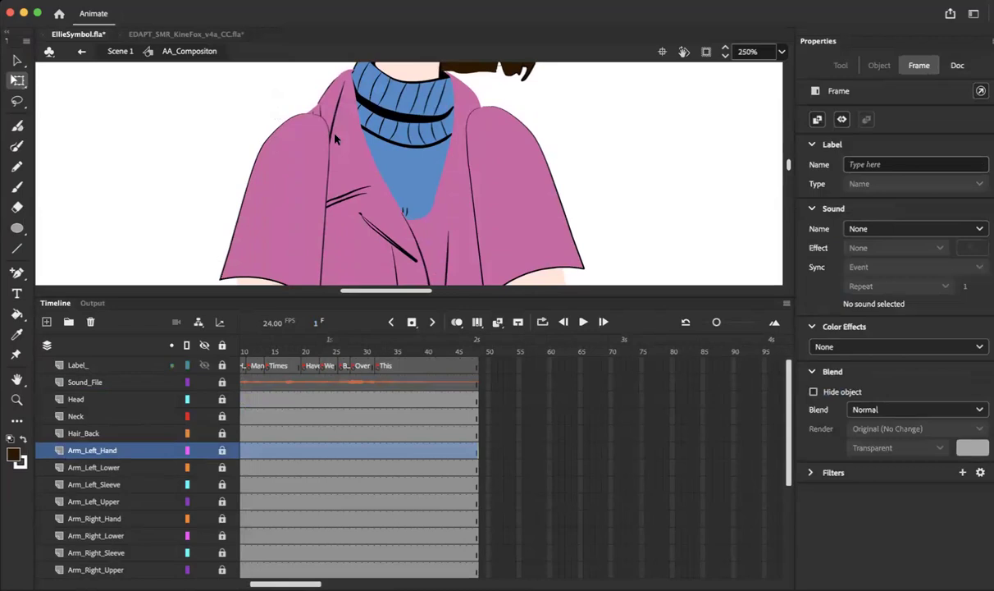
scroll(336, 140, down, 10)
scroll(265, 194, up, 4)
double_click(239, 215)
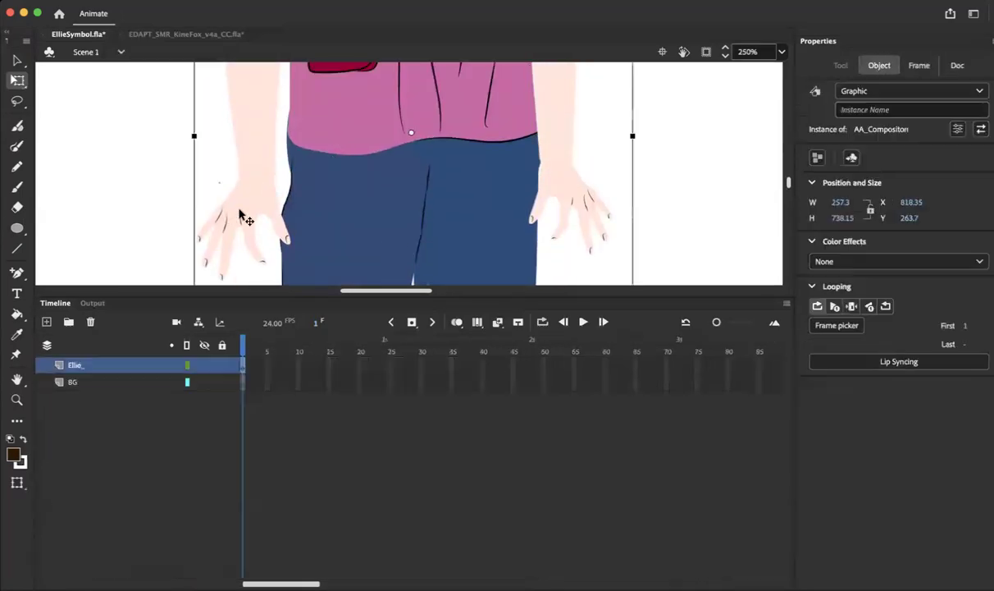
double_click(240, 215)
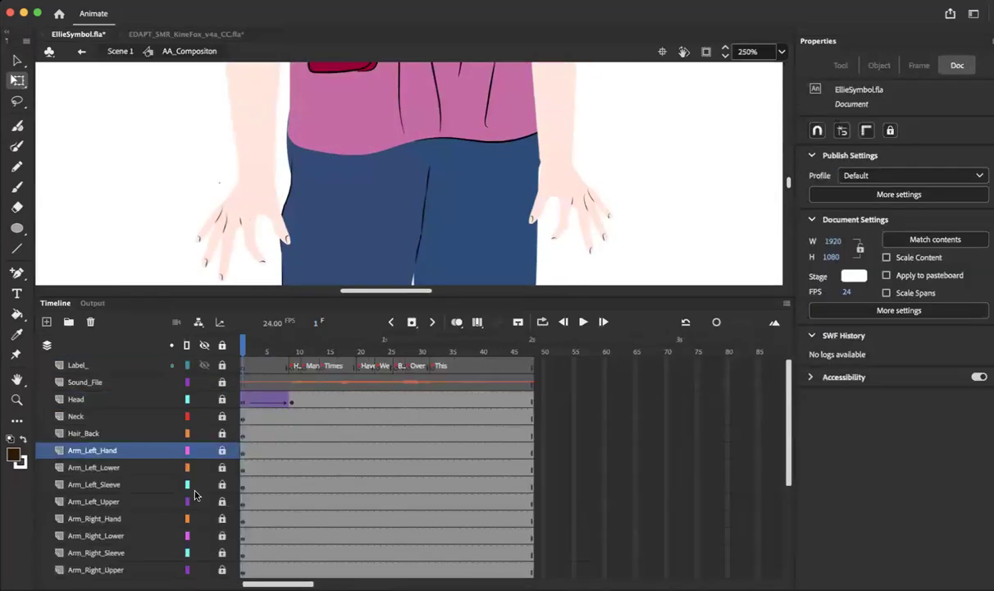
Unlock the Arm_Left_Hand layer, inspect the Hand frames inside its symbol, and return to the AA_Compositon timeline.
double_click(259, 217)
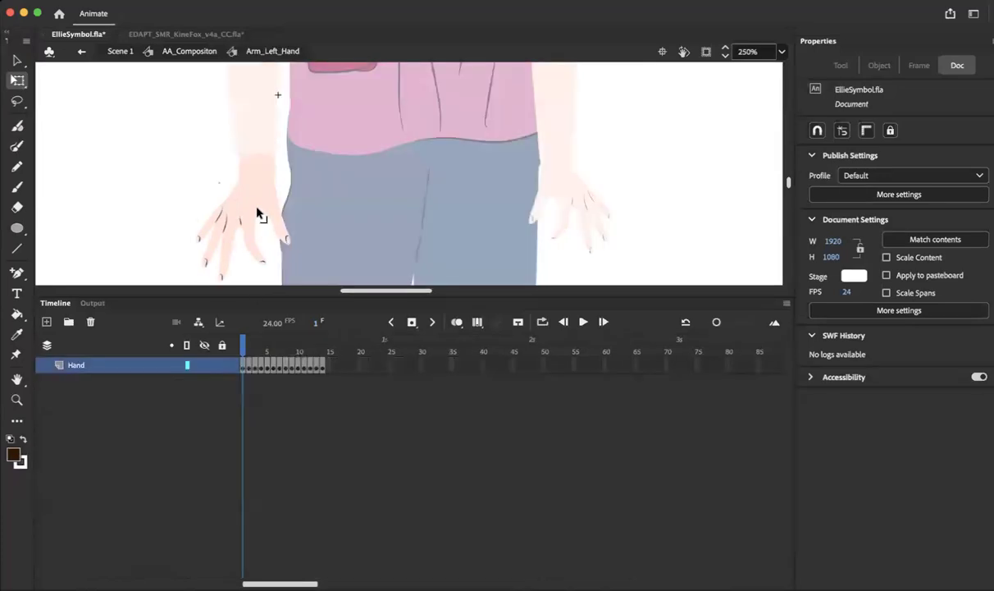
mouse_move(244, 345)
mouse_down()
mouse_move(295, 357)
mouse_move(233, 348)
mouse_up()
scroll(168, 146, down, 3)
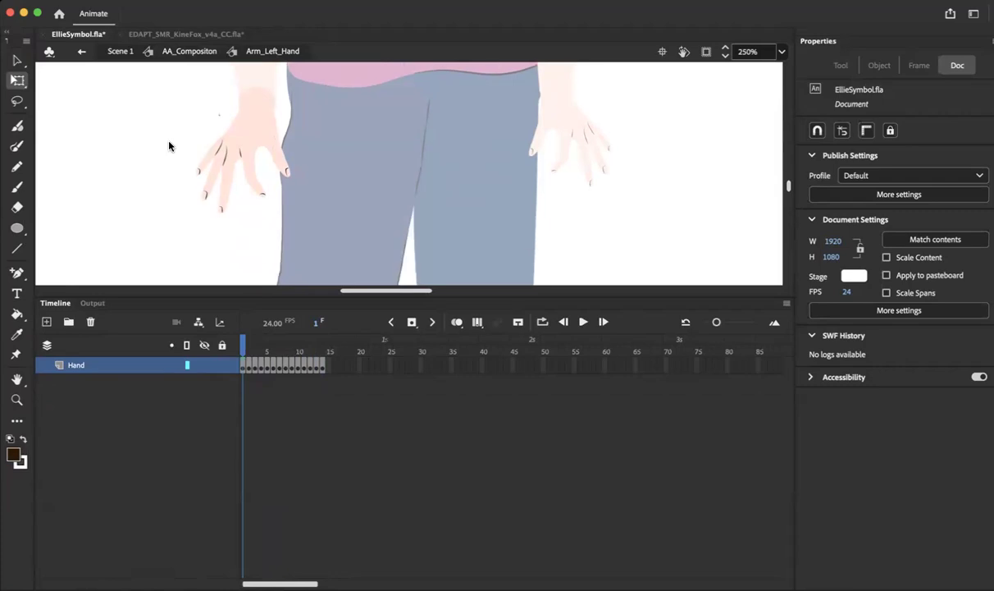
scroll(168, 146, up, 2)
click(189, 52)
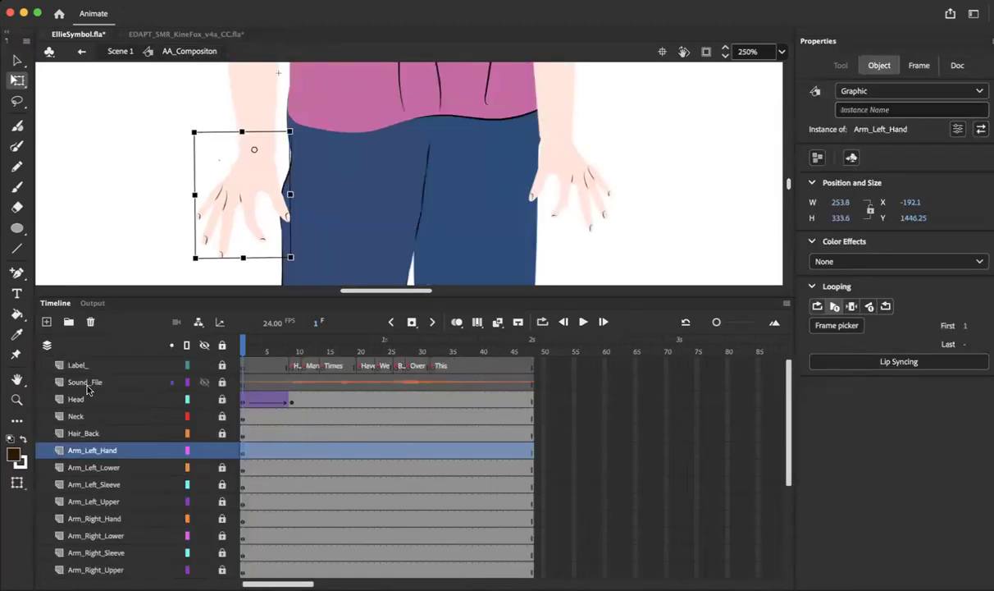
scroll(60, 447, down, 5)
scroll(60, 447, up, 5)
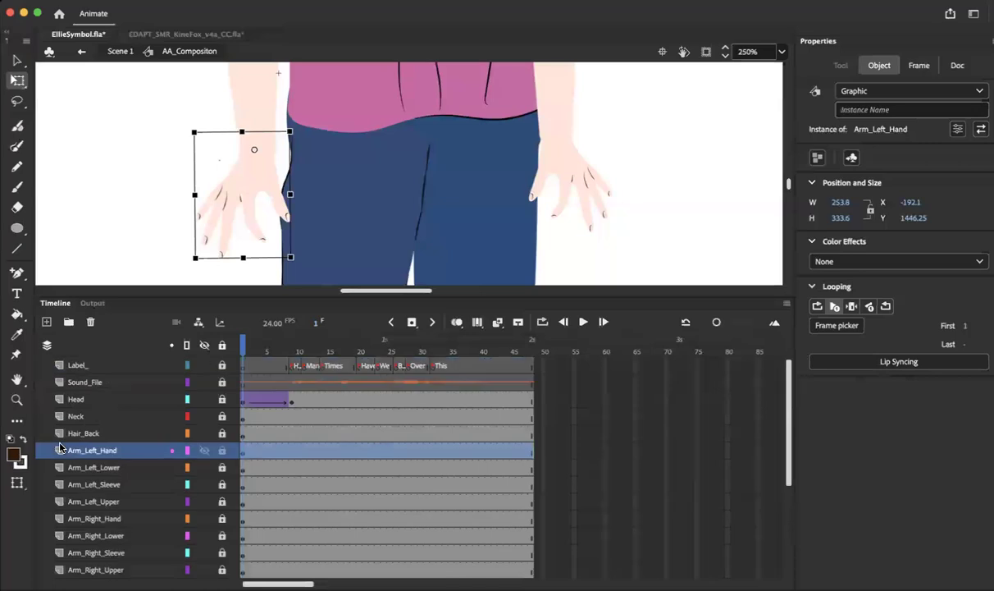